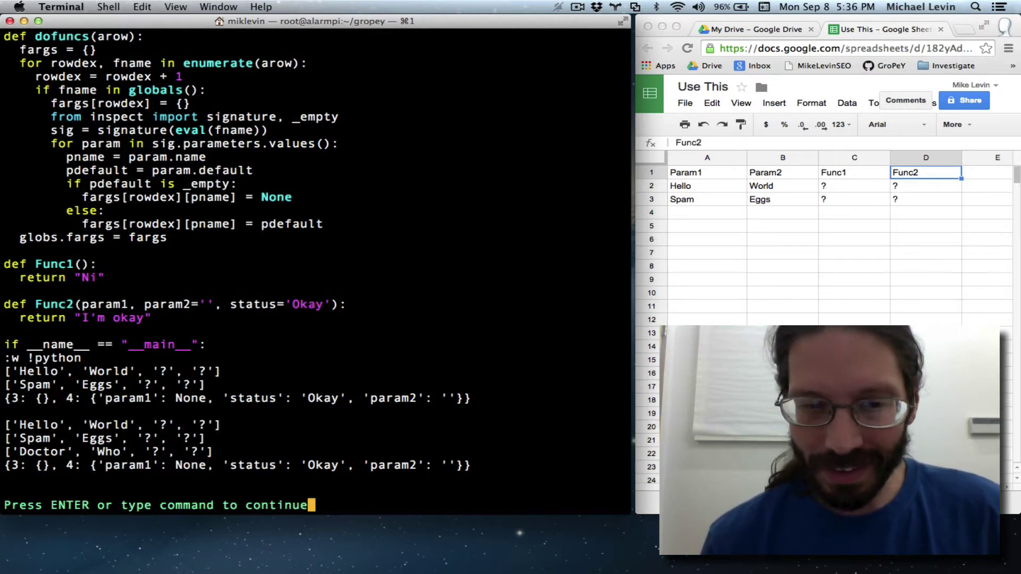
Dismiss the script output and start opening globs.py in a new tab
{"action": "key", "text": "Return"}
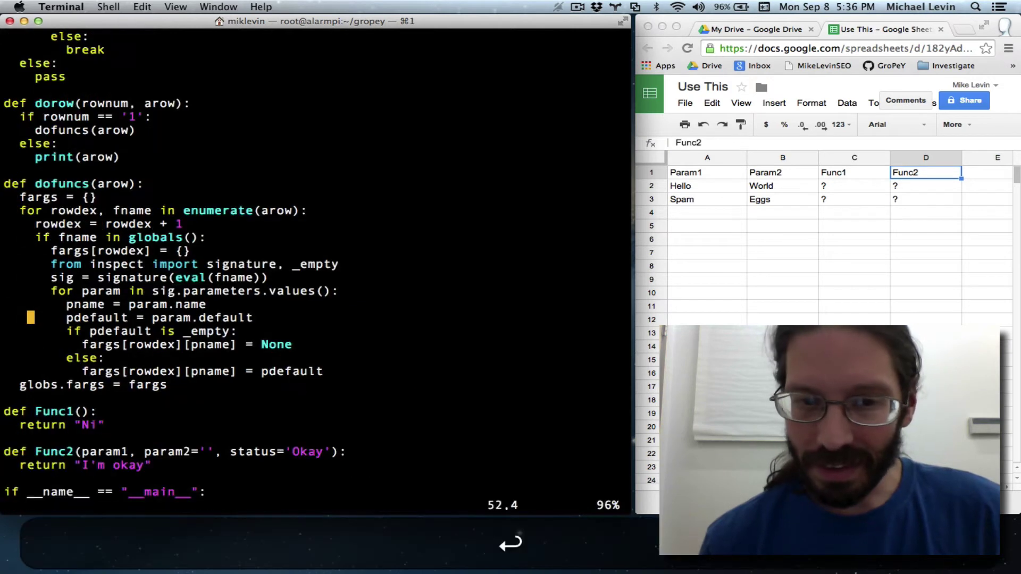
{"action": "type", "text": ":"}
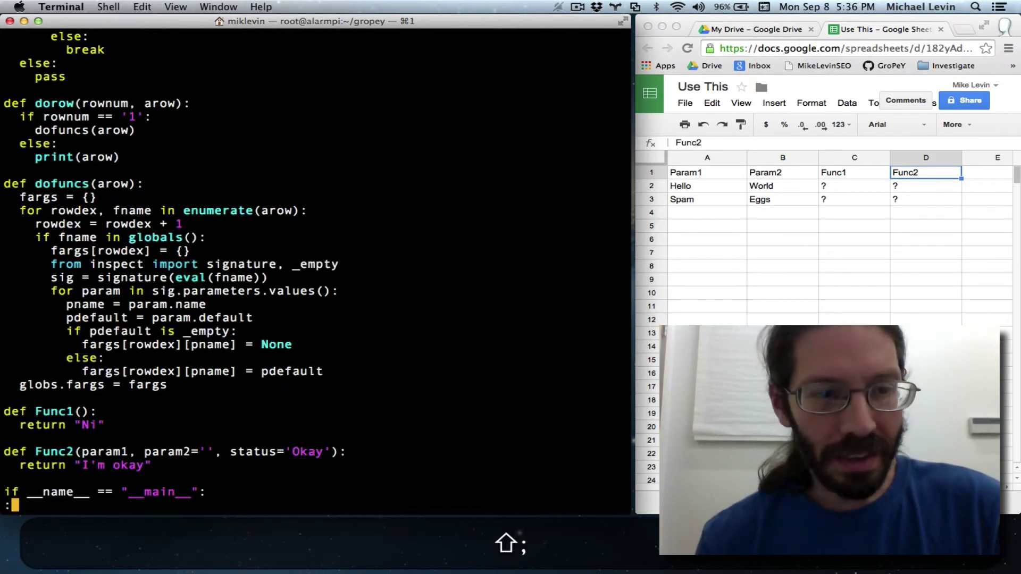
{"action": "type", "text": "tabe gl"}
{"action": "key", "text": "Tab"}
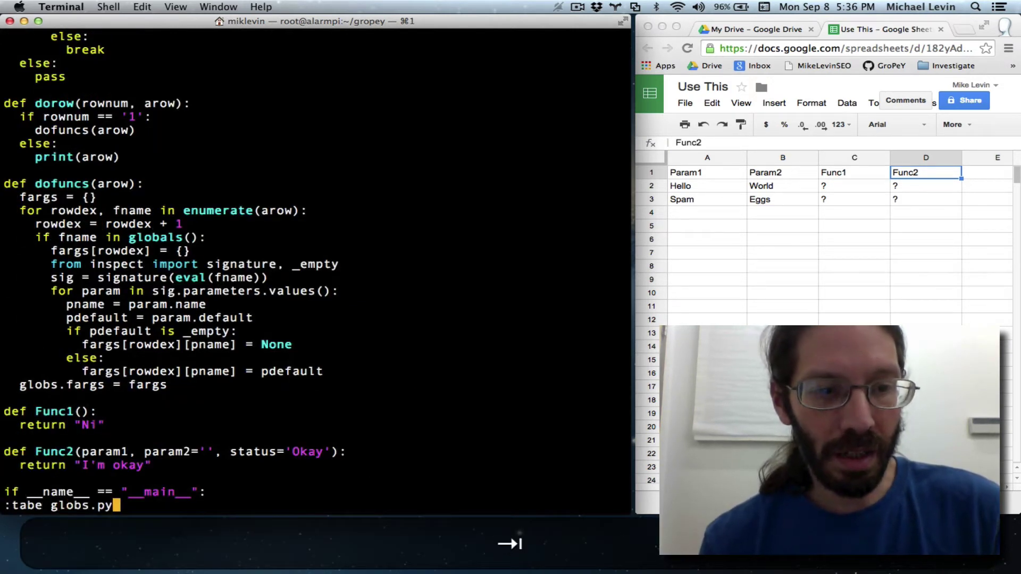
In globs.py add 'funcs = []' below fargs = {} and save the file
{"action": "key", "text": "shift+Tab"}
{"action": "key", "text": "Return"}
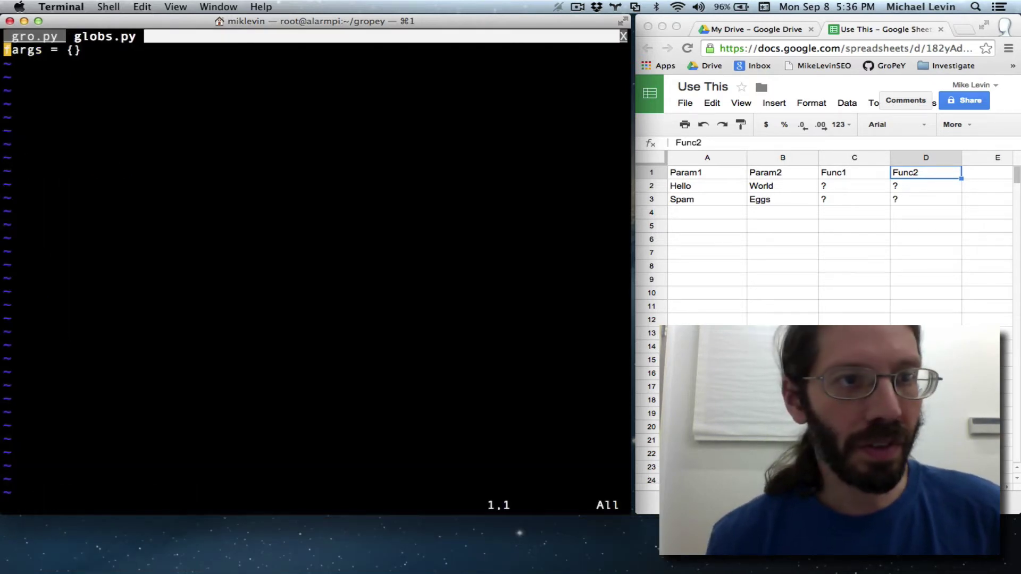
{"action": "key", "text": "o"}
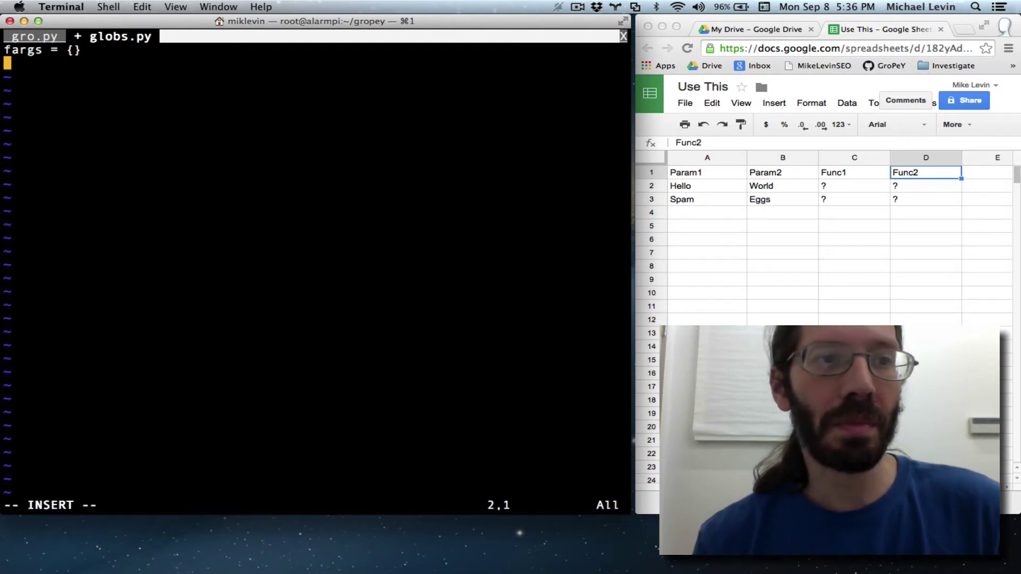
{"action": "type", "text": "ifname"}
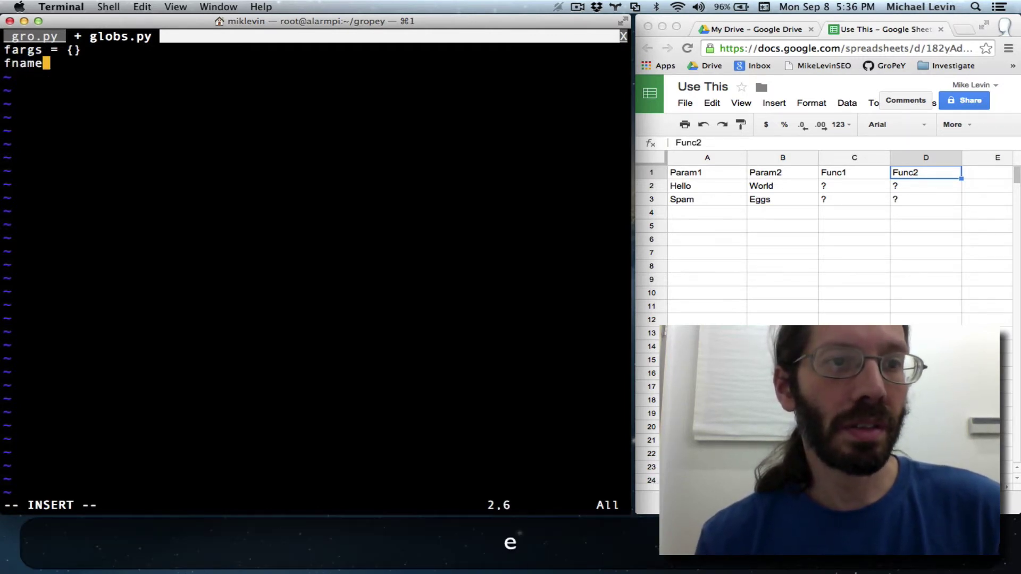
{"action": "type", "text": "s"}
{"action": "key", "text": "BackSpace"}
{"action": "key", "text": "BackSpace"}
{"action": "key", "text": "BackSpace"}
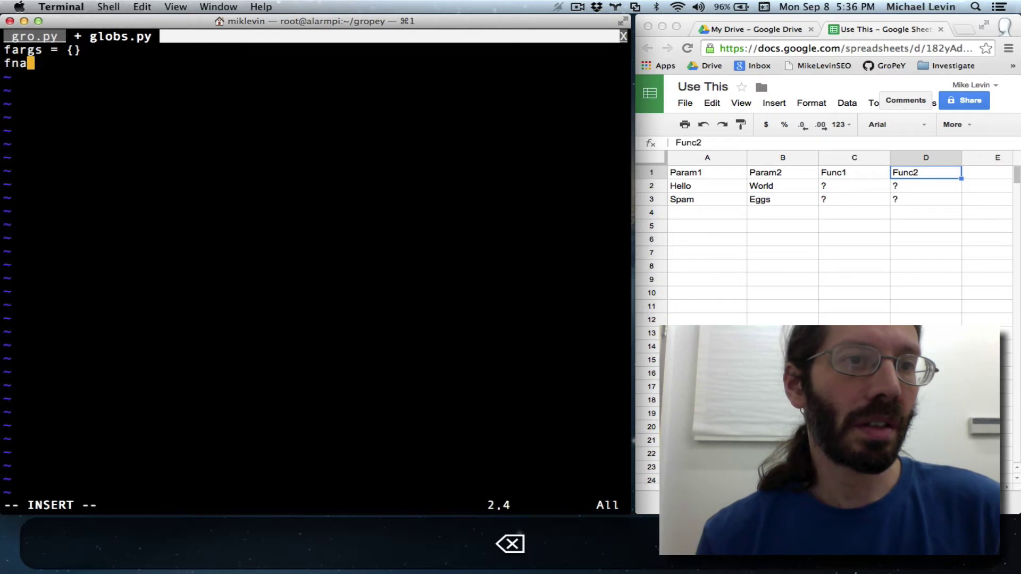
{"action": "key", "text": "BackSpace"}
{"action": "key", "text": "BackSpace"}
{"action": "type", "text": "uncs"}
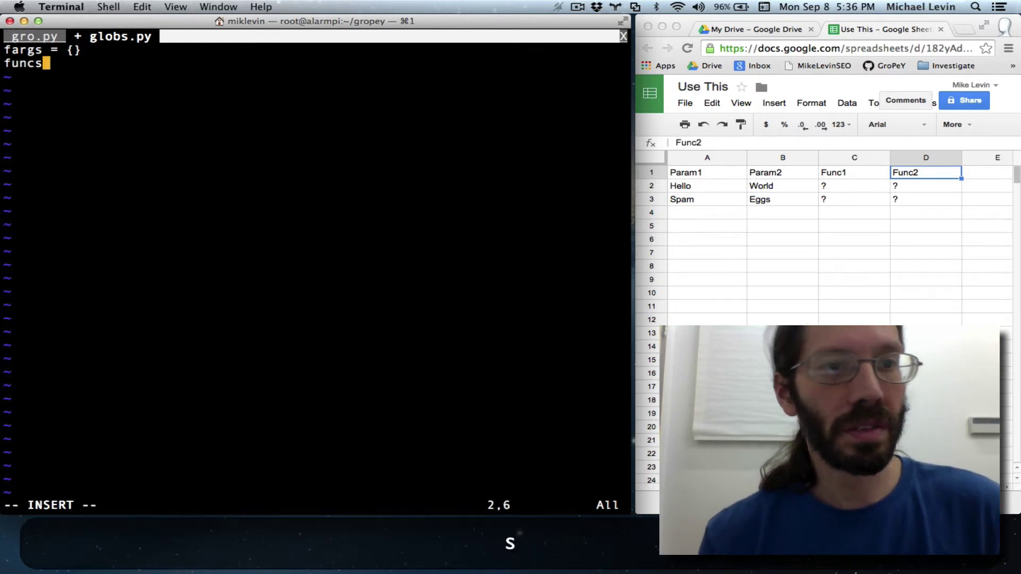
{"action": "type", "text": " ="}
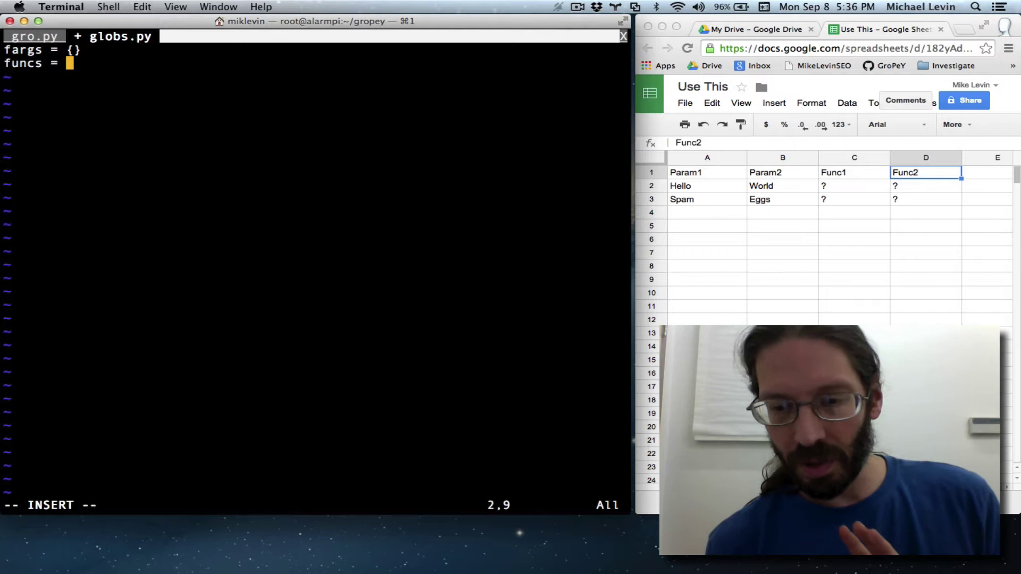
{"action": "type", "text": "[]"}
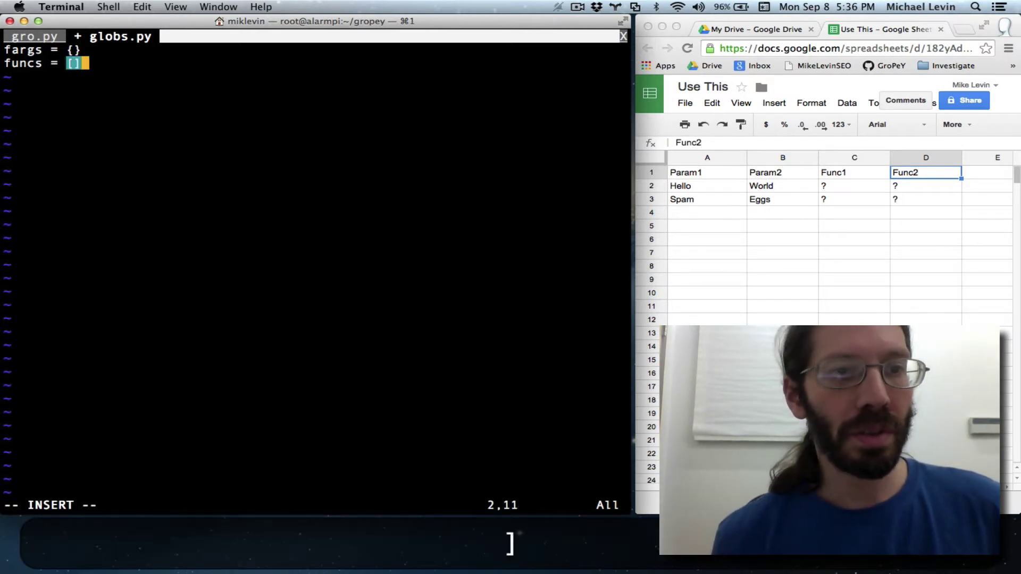
{"action": "key", "text": "Return"}
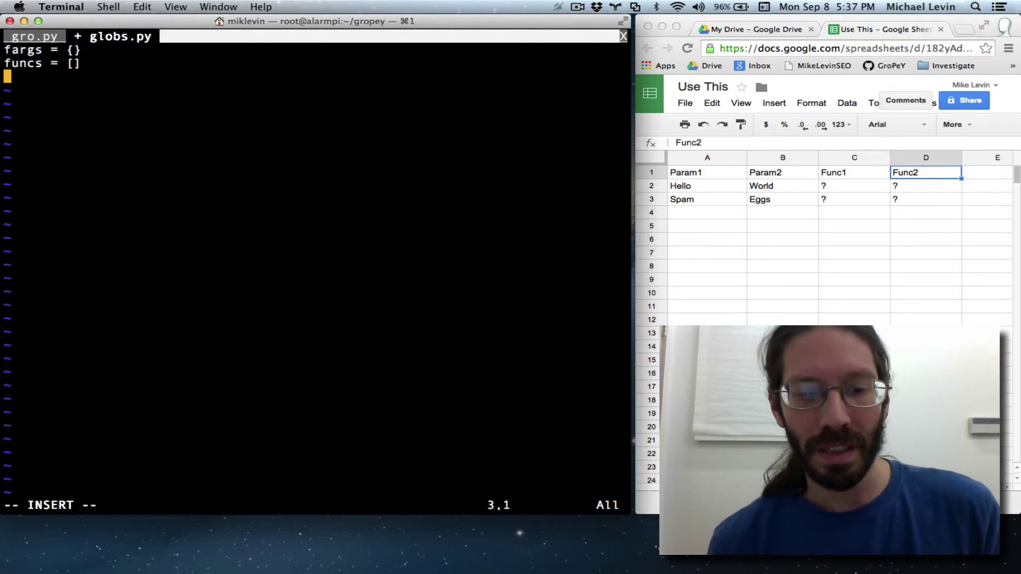
{"action": "key", "text": "Escape"}
{"action": "type", "text": ":w"}
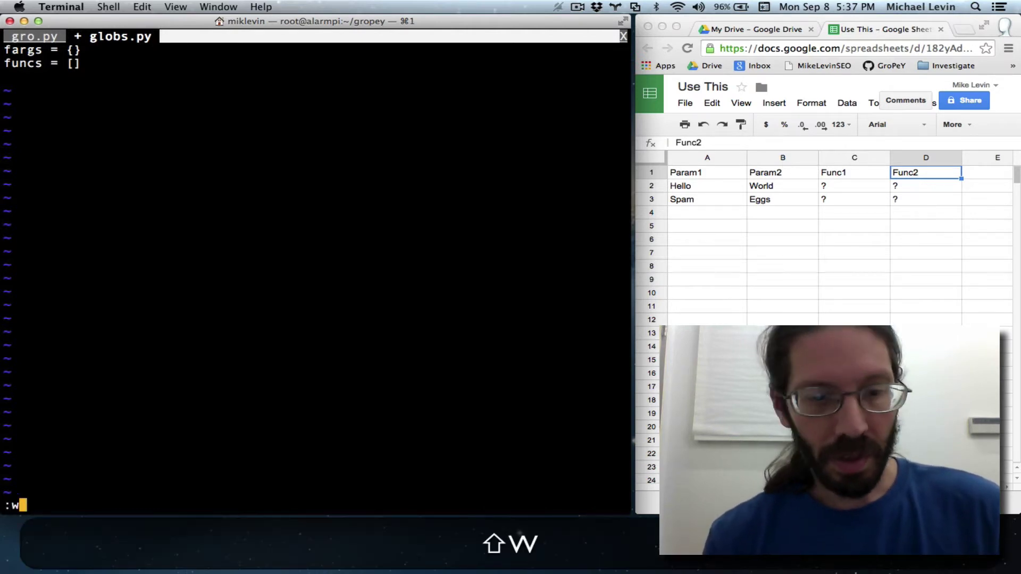
{"action": "key", "text": "Return"}
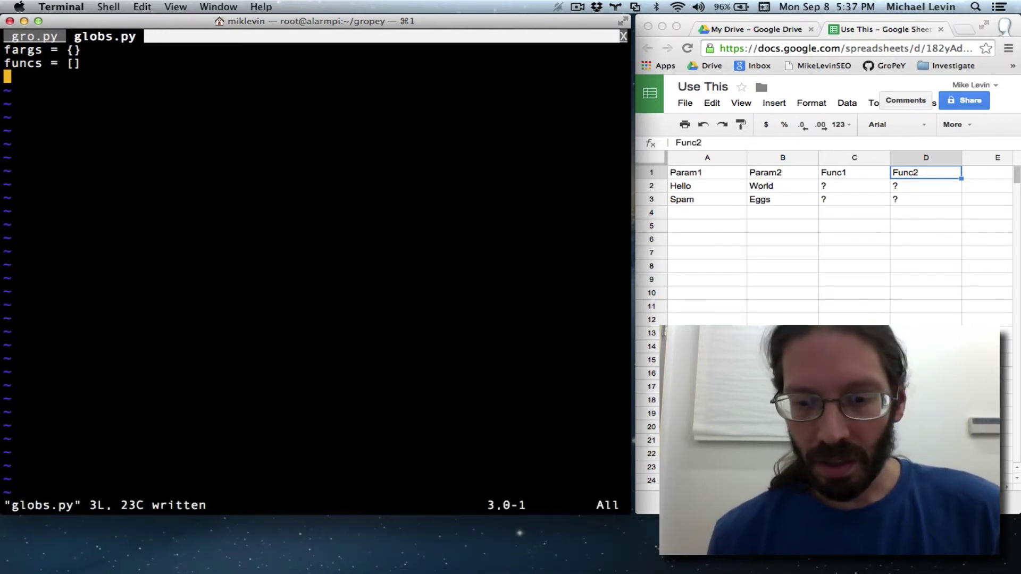
{"action": "type", "text": ":q"}
Close globs.py and move down through main and dosheet toward the dorow code
{"action": "key", "text": "Return"}
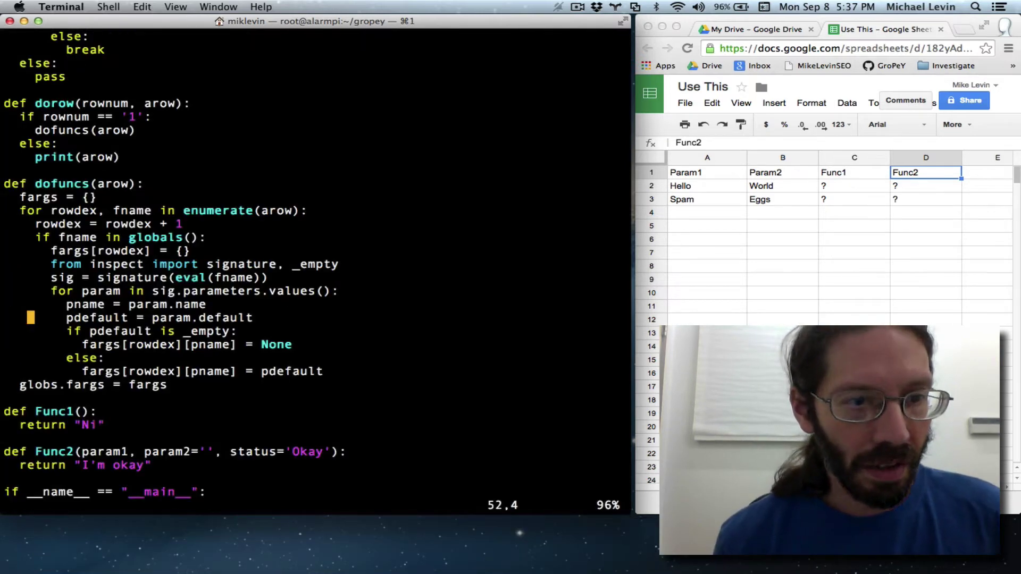
{"action": "key", "text": "Up"}
{"action": "key", "text": "Up"}
{"action": "key", "text": "Up"}
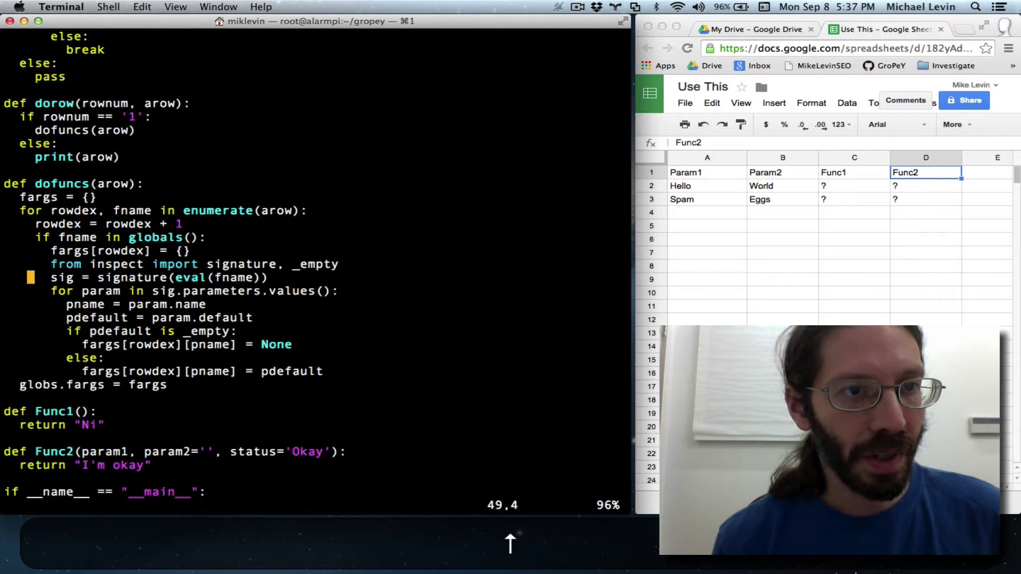
{"action": "key", "text": "Up"}
{"action": "key", "text": "Up"}
{"action": "key", "text": "Up"}
{"action": "key", "text": "Up"}
{"action": "key", "text": "Up"}
{"action": "key", "text": "Up"}
{"action": "key", "text": "Up"}
{"action": "key", "text": "Up"}
{"action": "key", "text": "Up"}
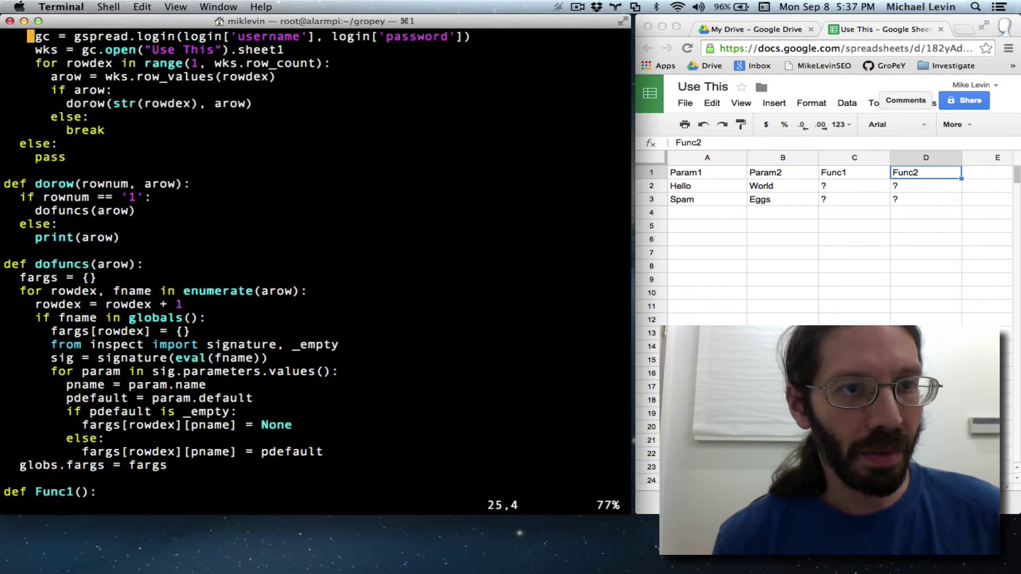
{"action": "key", "text": "Up"}
{"action": "key", "text": "Up"}
{"action": "key", "text": "Up"}
{"action": "key", "text": "Up"}
{"action": "key", "text": "Up"}
{"action": "key", "text": "Up"}
{"action": "key", "text": "Up"}
{"action": "key", "text": "Up"}
{"action": "key", "text": "Up"}
{"action": "key", "text": "Up"}
{"action": "key", "text": "Up"}
{"action": "key", "text": "Up"}
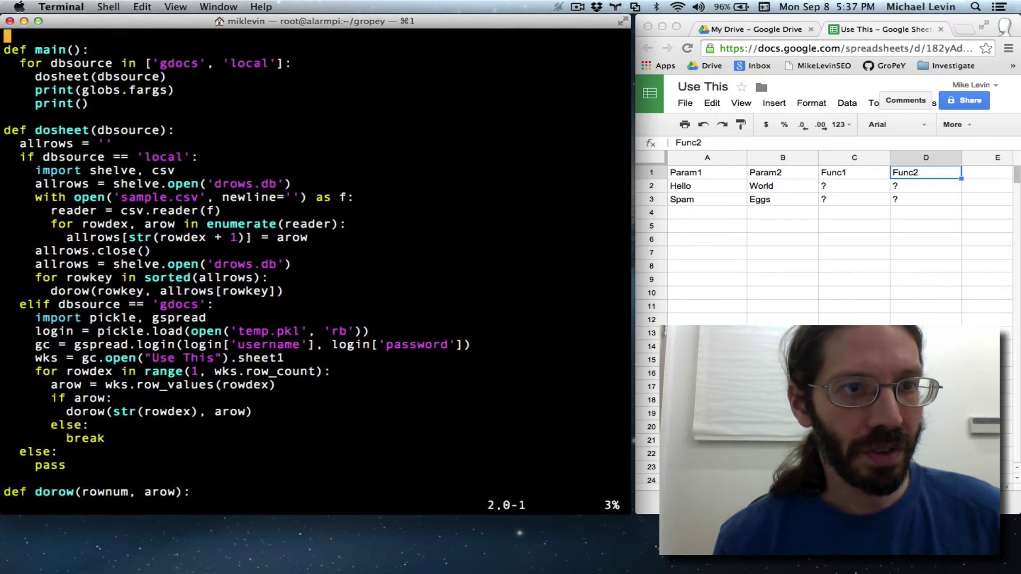
{"action": "key", "text": "Up"}
{"action": "key", "text": "Down"}
{"action": "key", "text": "Down"}
{"action": "key", "text": "Down"}
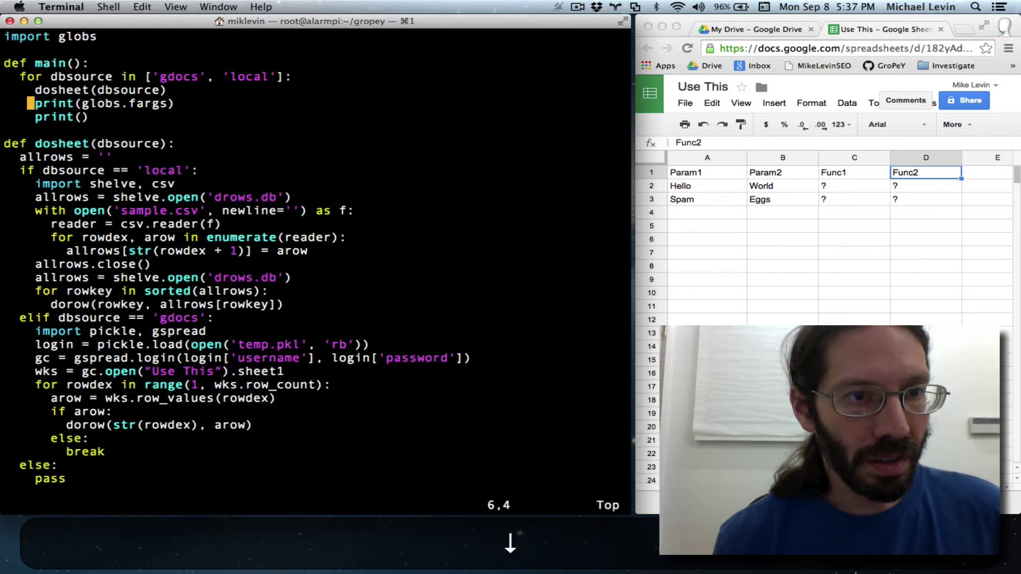
{"action": "key", "text": "Down"}
{"action": "key", "text": "Down"}
{"action": "key", "text": "Down"}
{"action": "key", "text": "Down"}
{"action": "key", "text": "Down"}
{"action": "key", "text": "Down"}
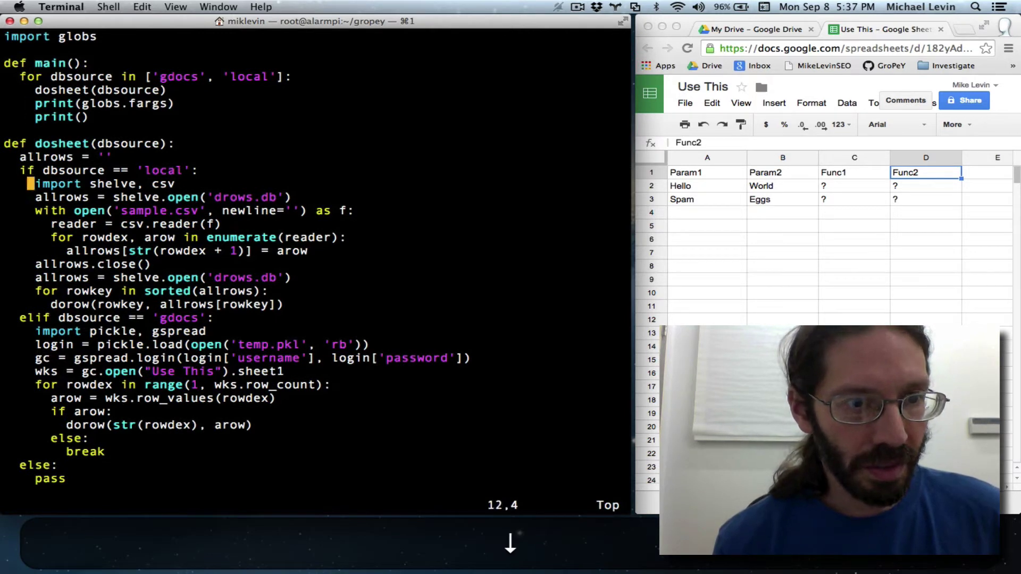
{"action": "key", "text": "Down"}
{"action": "key", "text": "Down"}
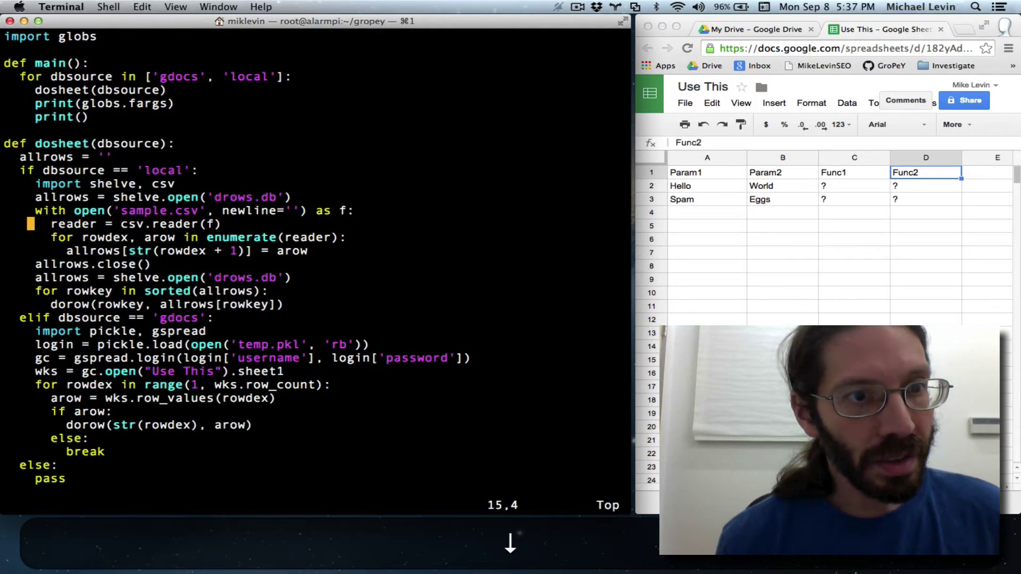
{"action": "key", "text": "Down"}
{"action": "key", "text": "Down"}
{"action": "key", "text": "Down"}
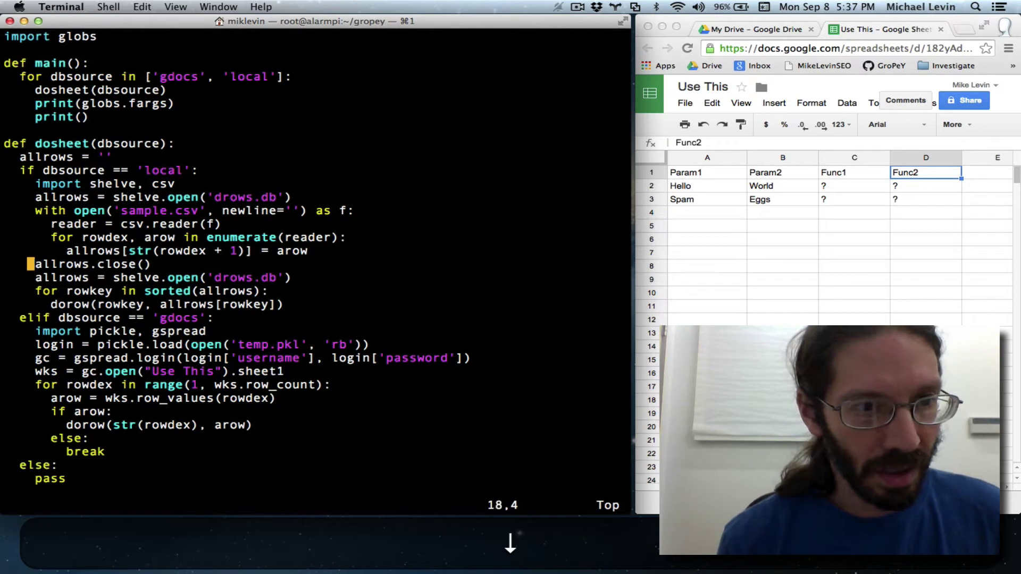
{"action": "key", "text": "Down"}
{"action": "key", "text": "Down"}
{"action": "key", "text": "Right"}
{"action": "key", "text": "Right"}
{"action": "key", "text": "Right"}
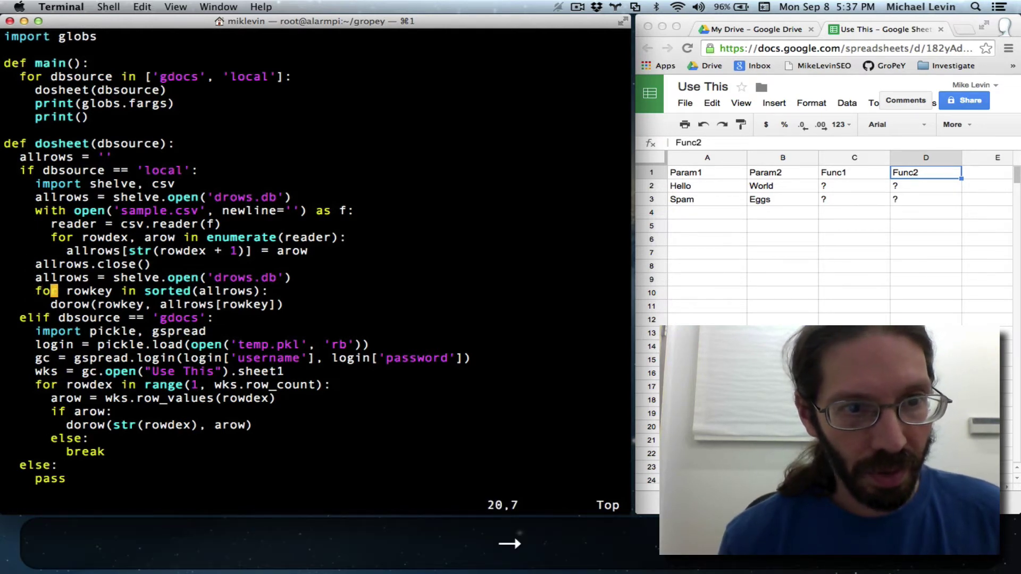
{"action": "key", "text": "Down"}
{"action": "key", "text": "Down"}
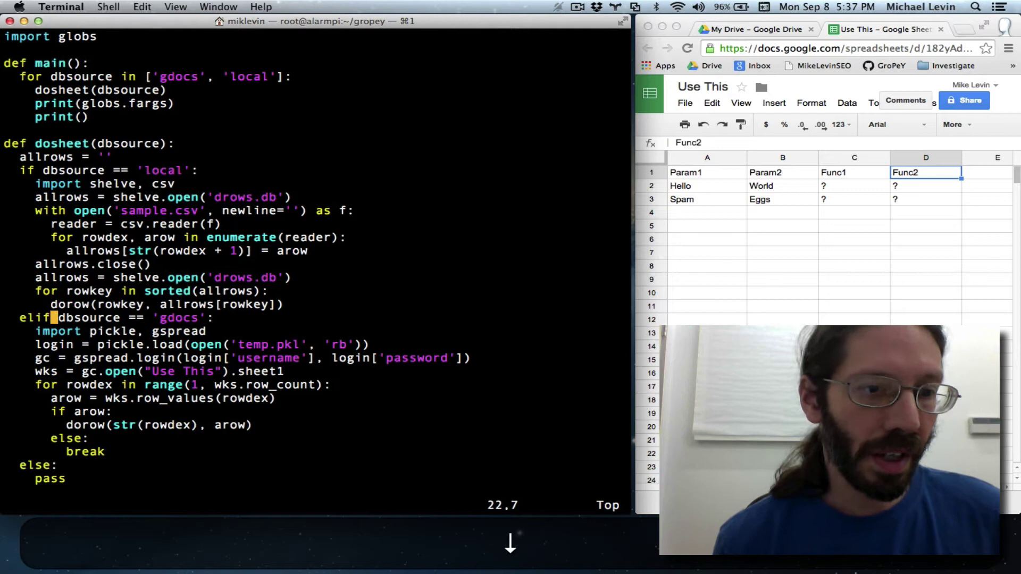
Position on dorow's row 1 check, ready to paste the print(globs.fargs) line
{"action": "key", "text": "Left"}
{"action": "key", "text": "Left"}
{"action": "key", "text": "Down"}
{"action": "key", "text": "Down"}
{"action": "key", "text": "Down"}
{"action": "key", "text": "Down"}
{"action": "key", "text": "Down"}
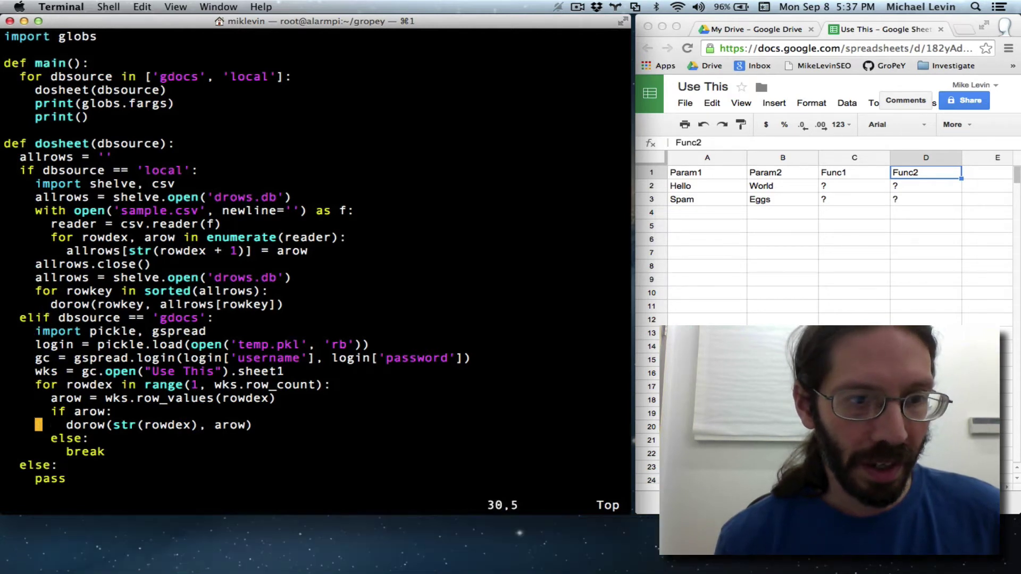
{"action": "key", "text": "Down"}
{"action": "key", "text": "Down"}
{"action": "key", "text": "Down"}
{"action": "key", "text": "Down"}
{"action": "key", "text": "Down"}
{"action": "key", "text": "Down"}
{"action": "key", "text": "Down"}
{"action": "key", "text": "Down"}
{"action": "key", "text": "Down"}
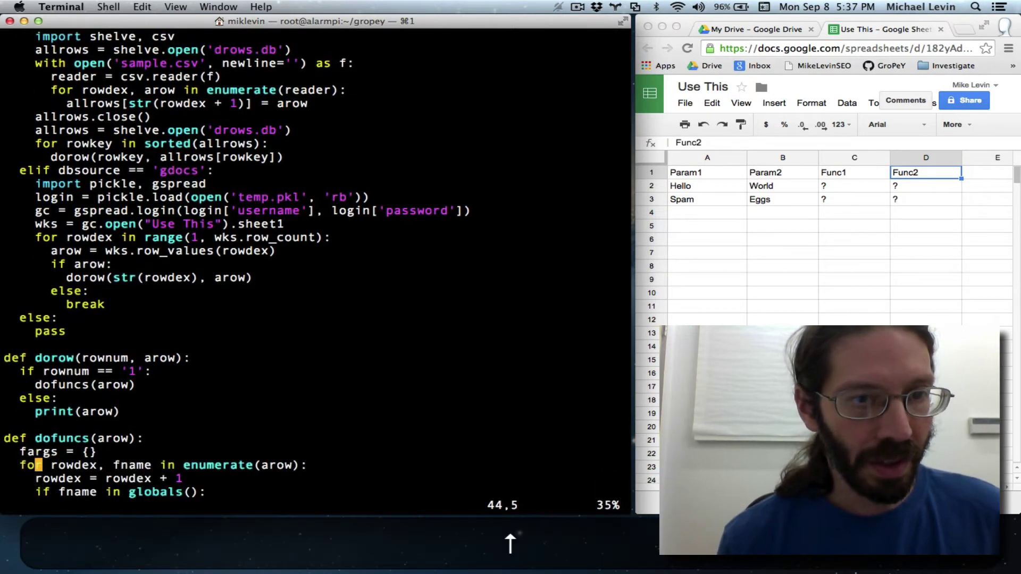
{"action": "key", "text": "Up"}
{"action": "key", "text": "Up"}
{"action": "key", "text": "Up"}
{"action": "key", "text": "Up"}
{"action": "key", "text": "Up"}
{"action": "key", "text": "Down"}
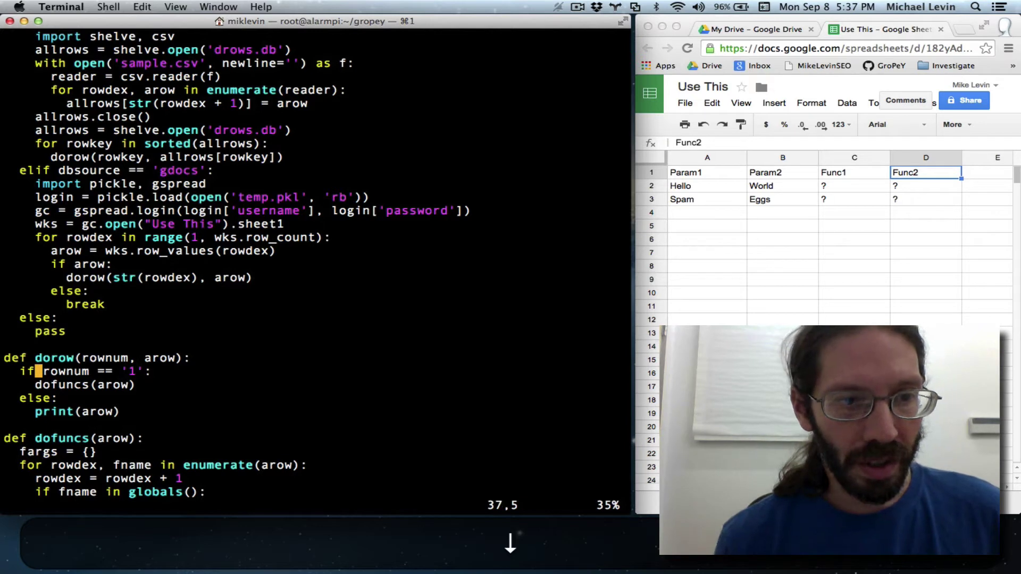
{"action": "key", "text": "Right"}
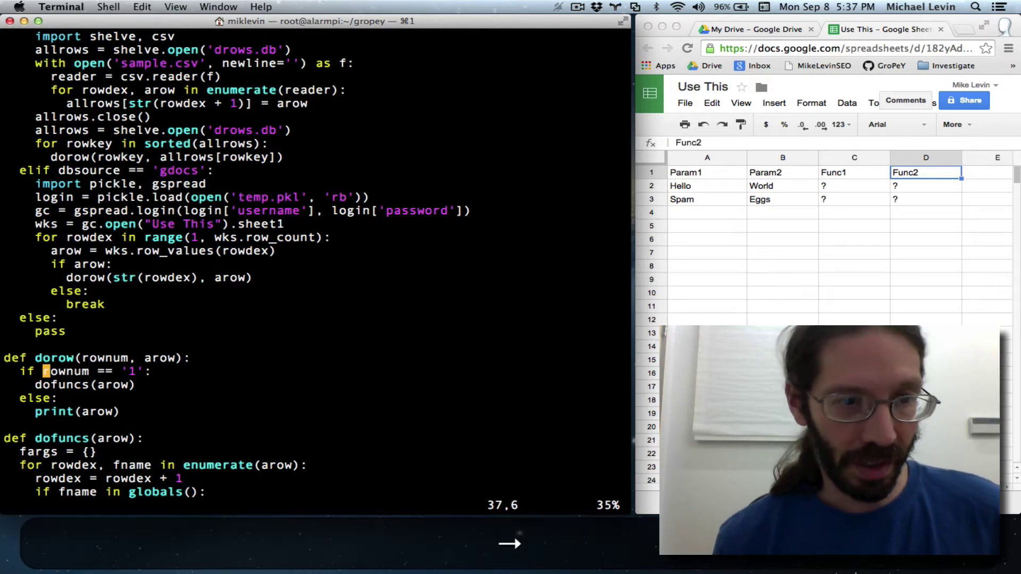
{"action": "key", "text": "Right"}
{"action": "key", "text": "Right"}
{"action": "key", "text": "Right"}
{"action": "key", "text": "Right"}
{"action": "key", "text": "Down"}
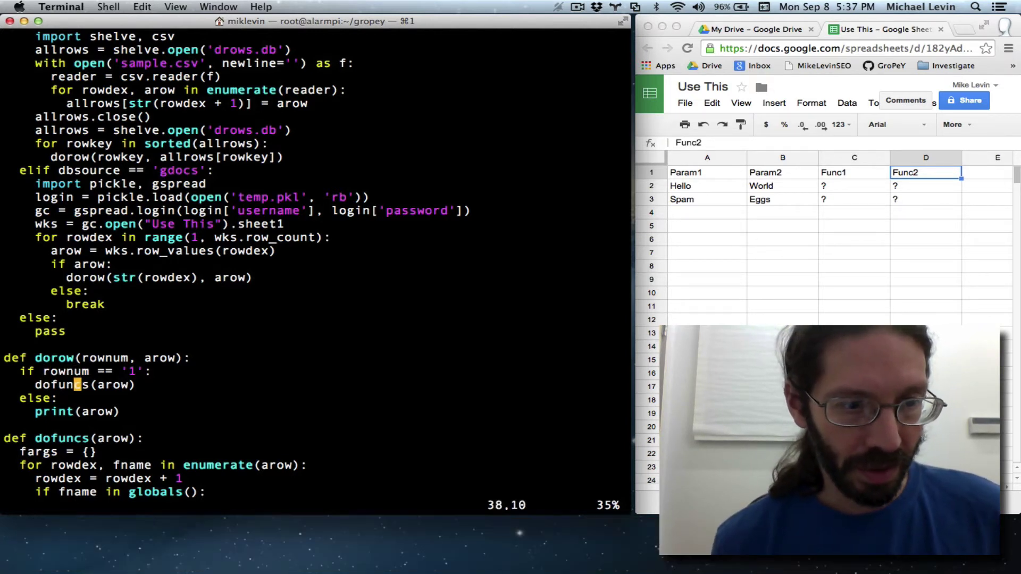
{"action": "key", "text": "Down"}
{"action": "key", "text": "Down"}
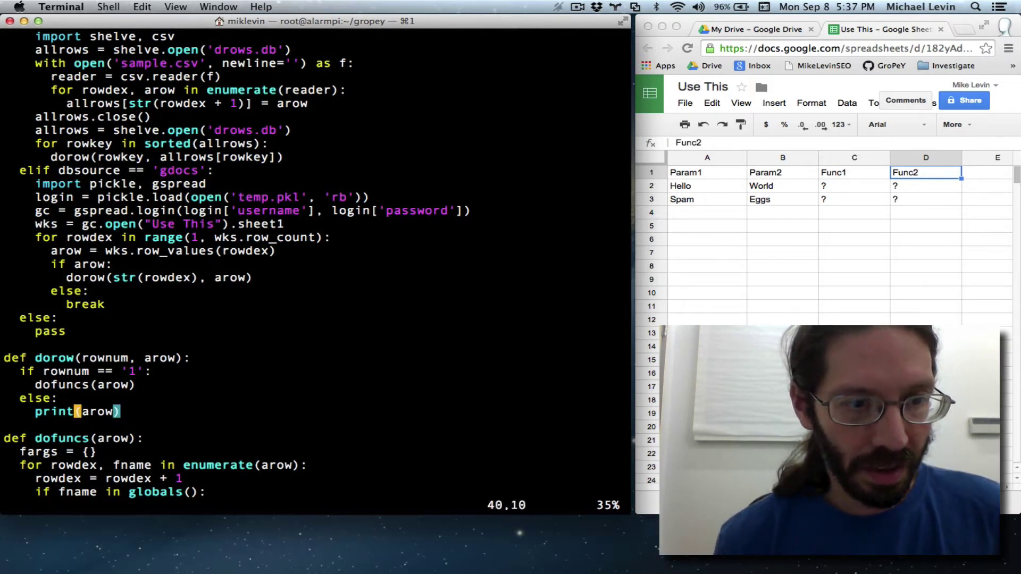
{"action": "key", "text": "Up"}
{"action": "key", "text": "Up"}
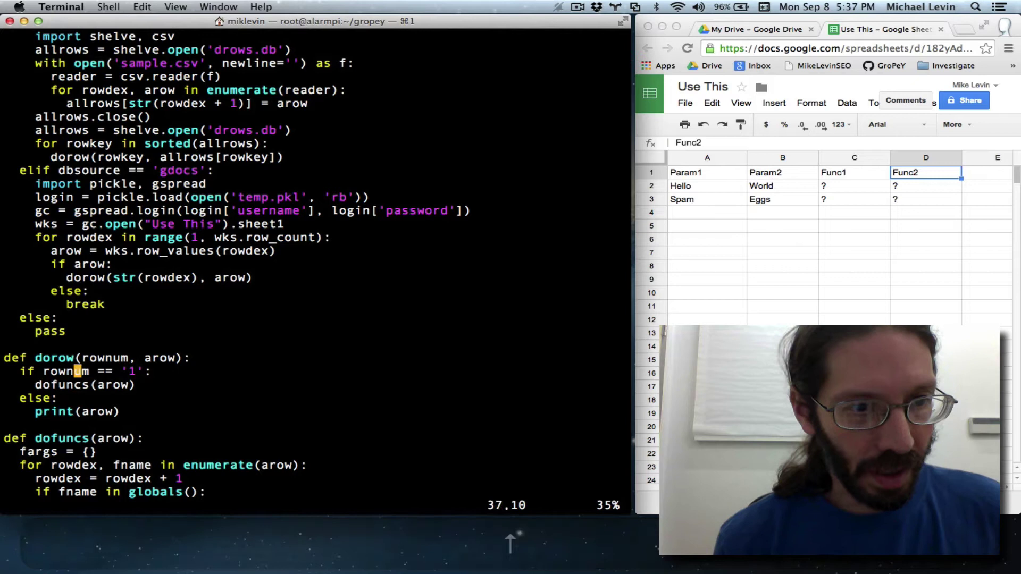
{"action": "key", "text": "Down"}
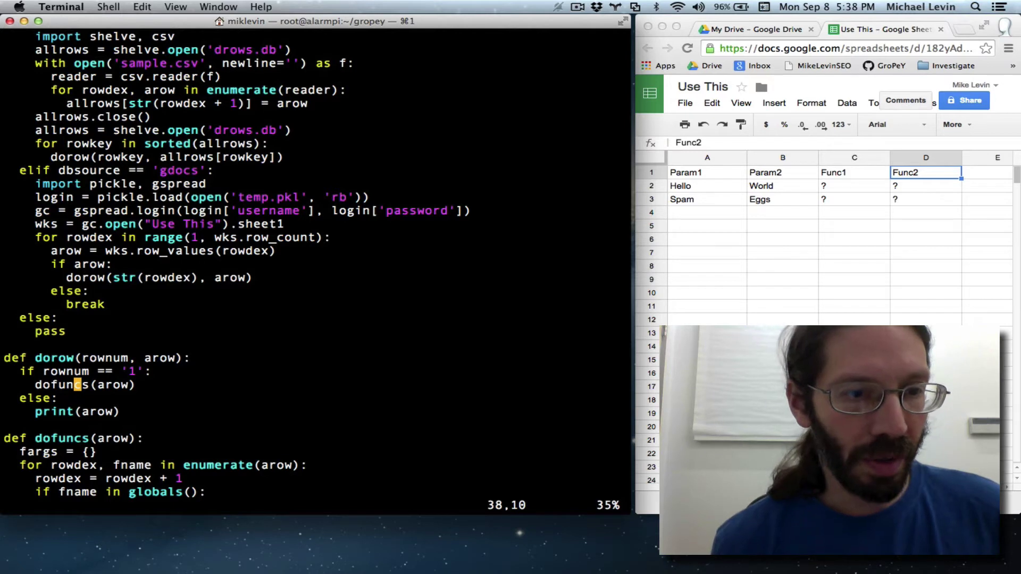
{"action": "key", "text": "Right"}
{"action": "key", "text": "Right"}
{"action": "key", "text": "Up"}
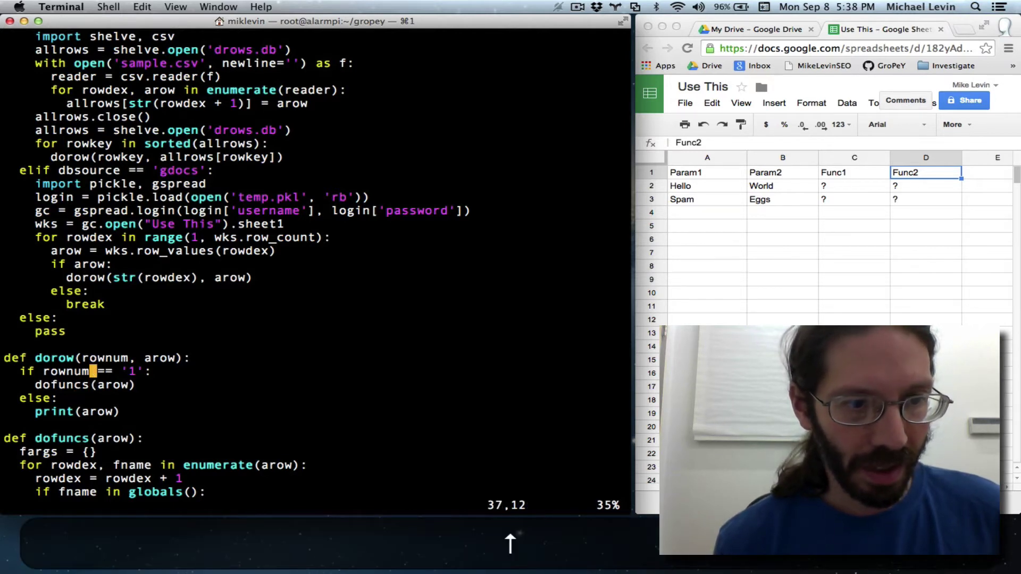
{"action": "key", "text": "Escape"}
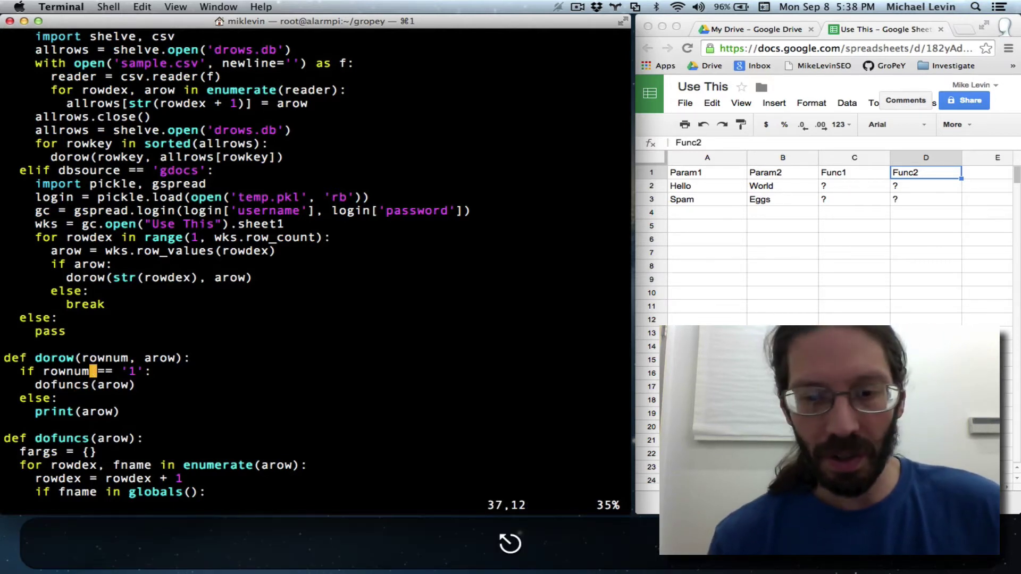
Replace the pasted print with 'globs.funcs = arow' under the row 1 check and save gro.py
{"action": "key", "text": "p"}
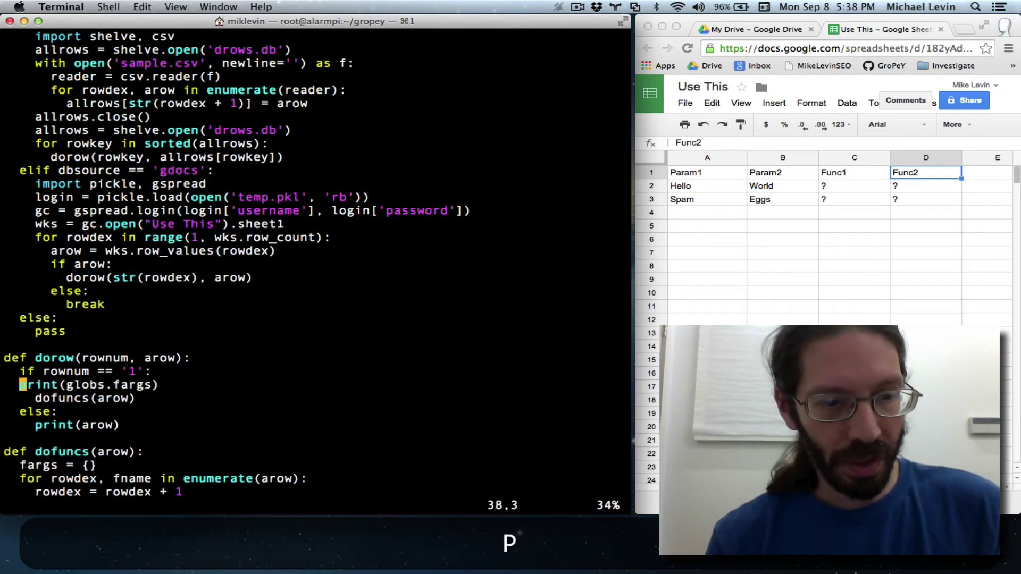
{"action": "key", "text": "Escape"}
{"action": "key", "text": "u"}
{"action": "key", "text": "o"}
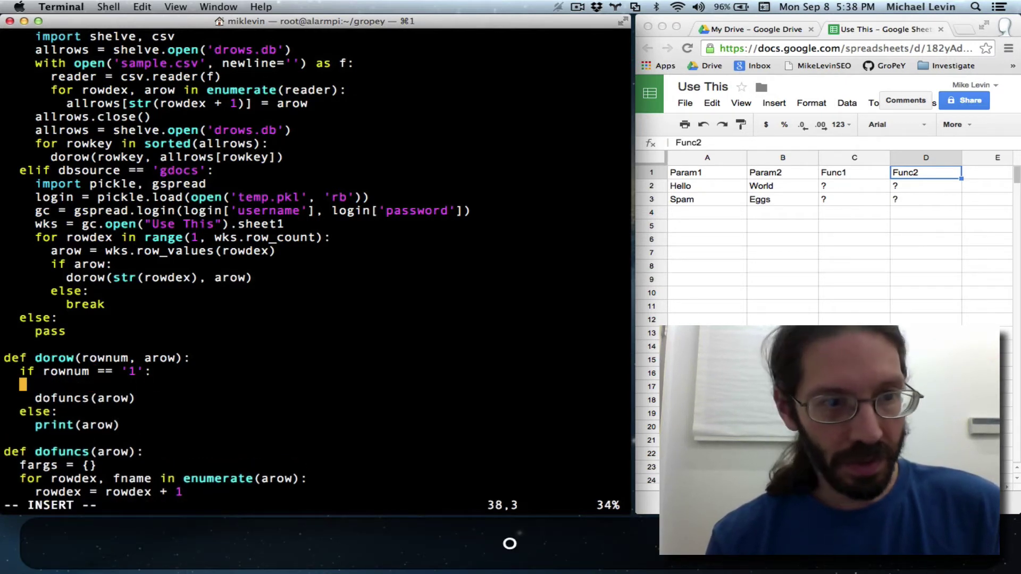
{"action": "key", "text": "Tab"}
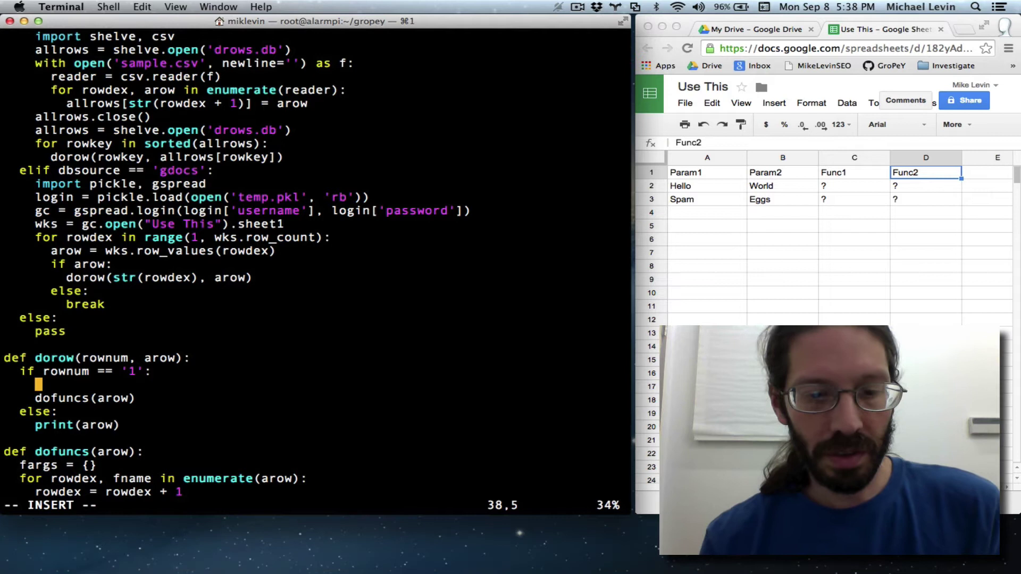
{"action": "type", "text": "globs."}
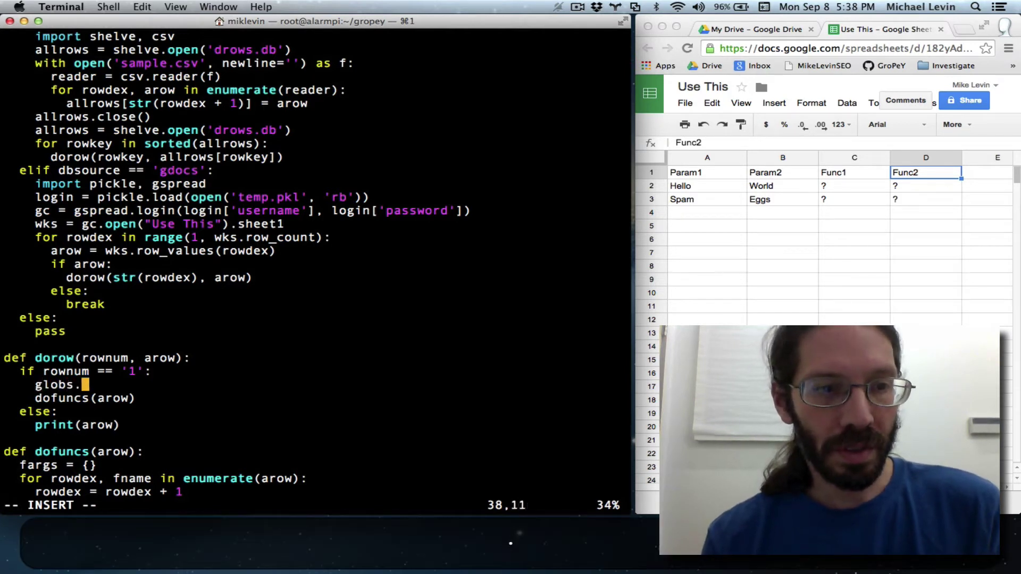
{"action": "type", "text": "func"}
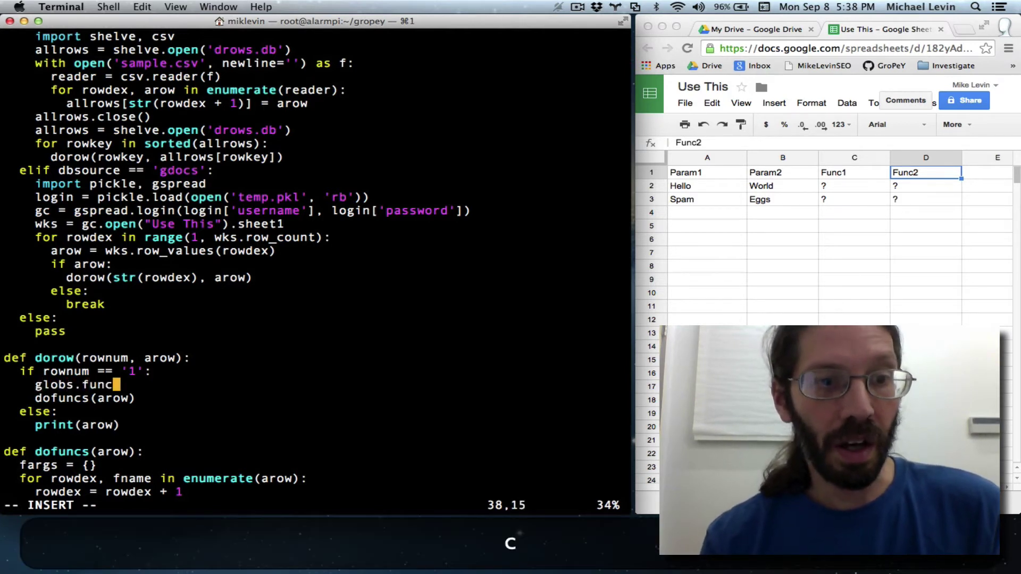
{"action": "type", "text": "s"}
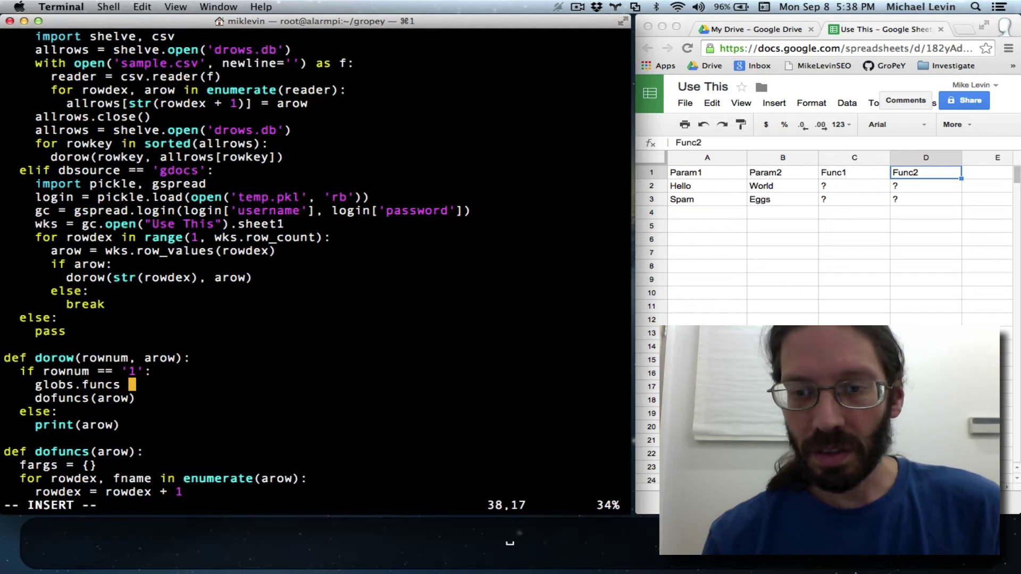
{"action": "type", "text": " = arow"}
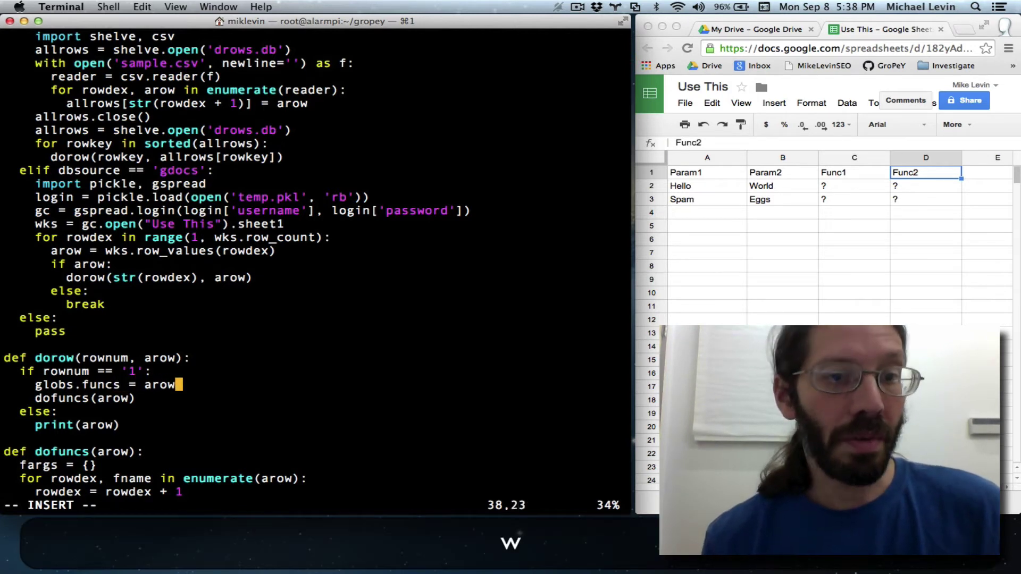
{"action": "key", "text": "Escape"}
{"action": "type", "text": ":w"}
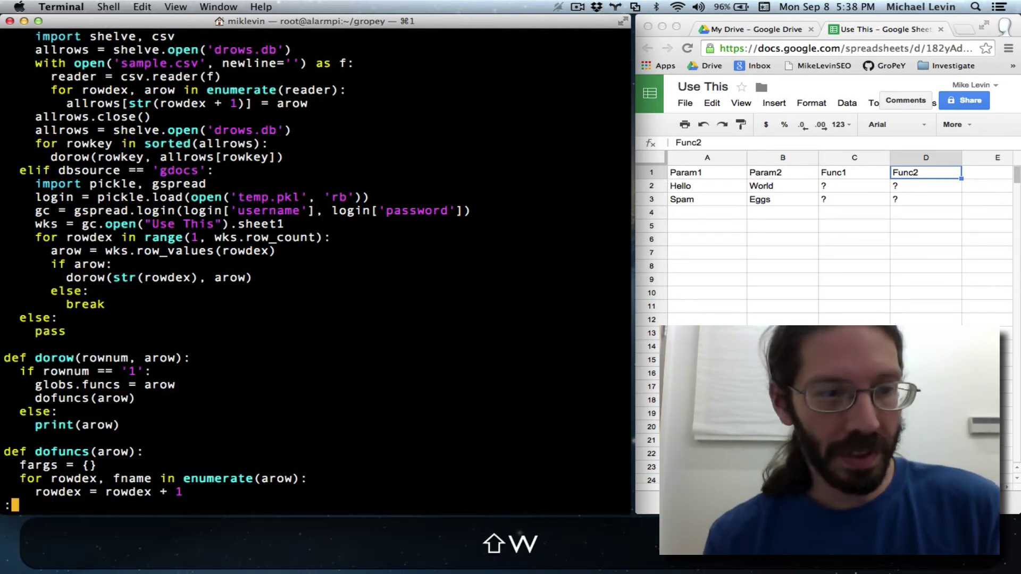
{"action": "key", "text": "Return"}
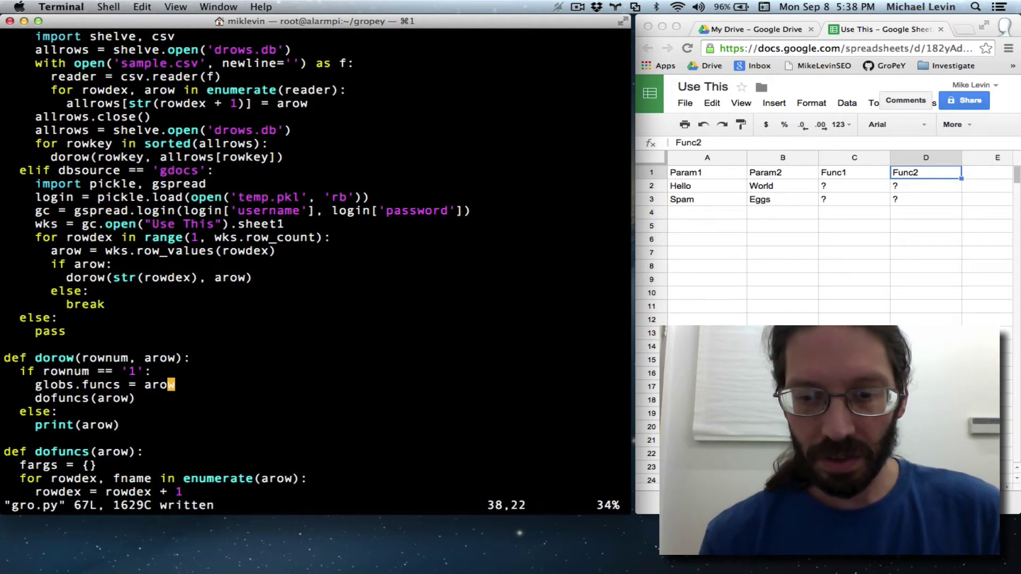
{"action": "type", "text": ":tabe globs.py"}
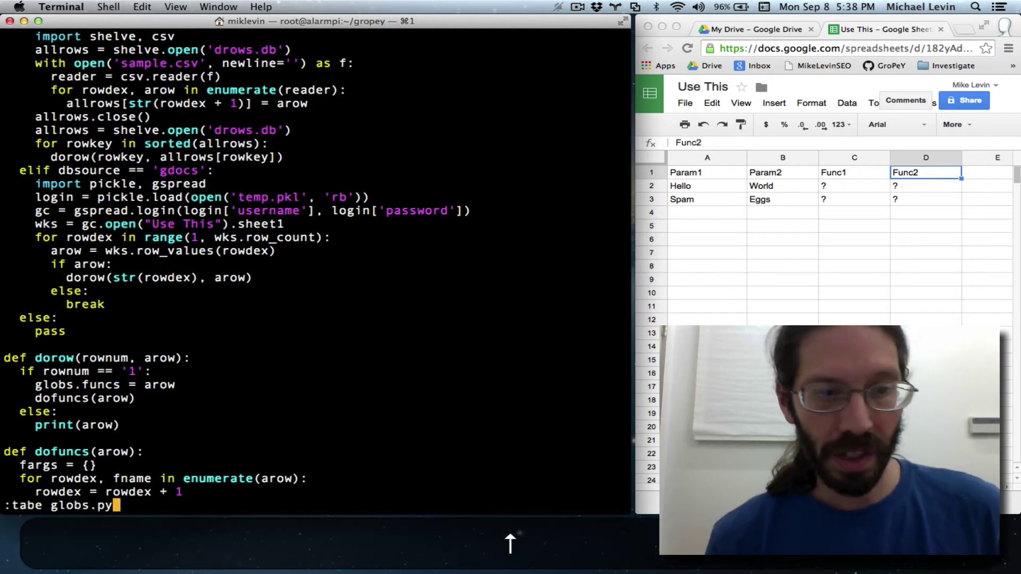
Briefly check globs.py in a tab, then run gro.py through Python and view its output
{"action": "key", "text": "Return"}
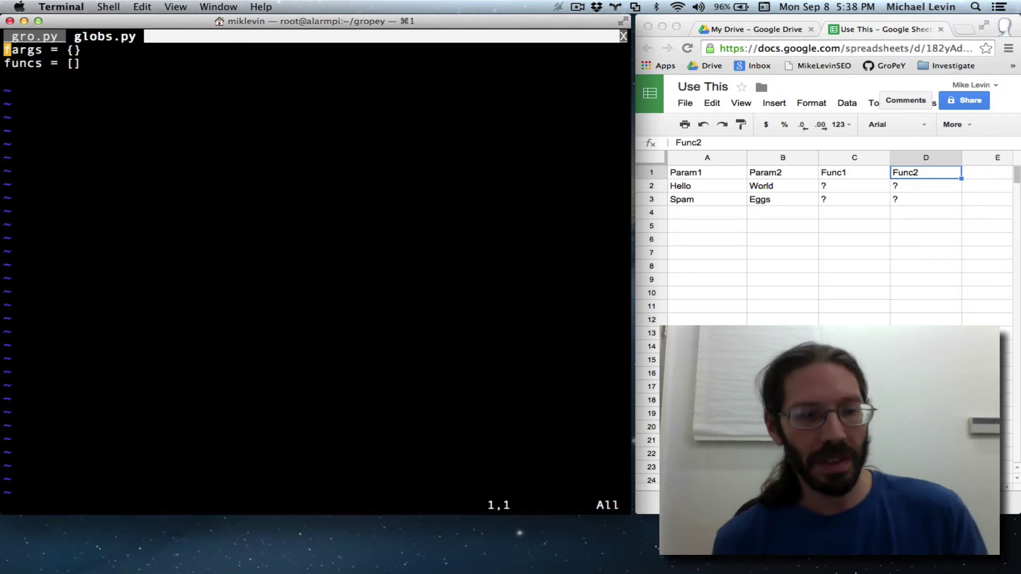
{"action": "key", "text": "Escape"}
{"action": "type", "text": ":q"}
{"action": "key", "text": "Return"}
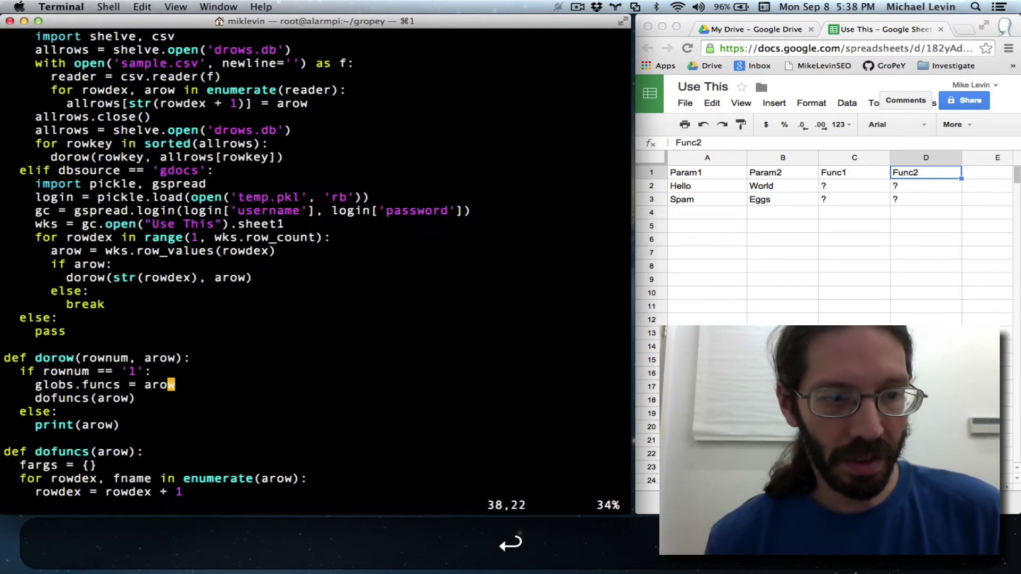
{"action": "type", "text": ":w"}
{"action": "key", "text": "Up"}
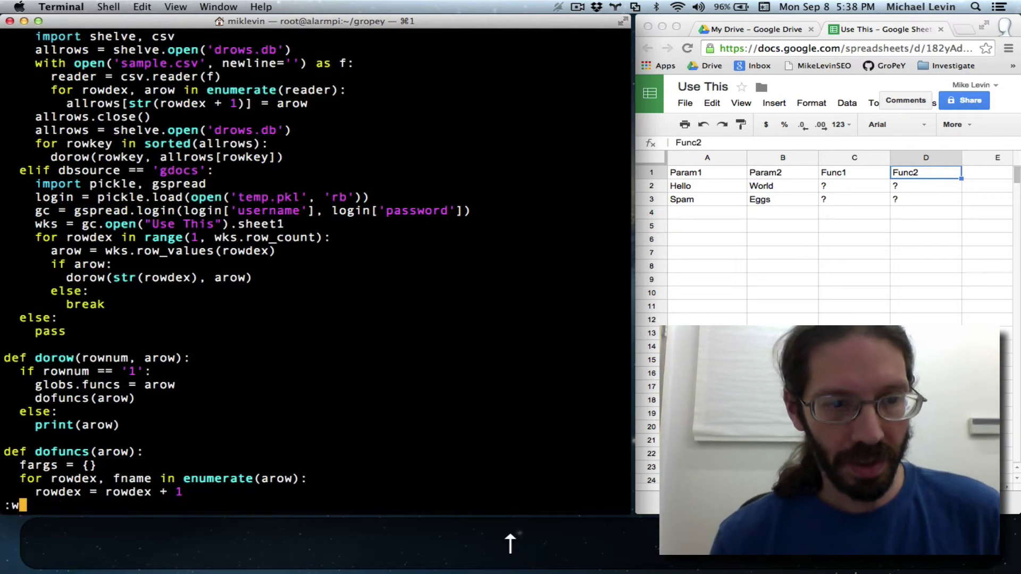
{"action": "key", "text": "Up"}
{"action": "key", "text": "Return"}
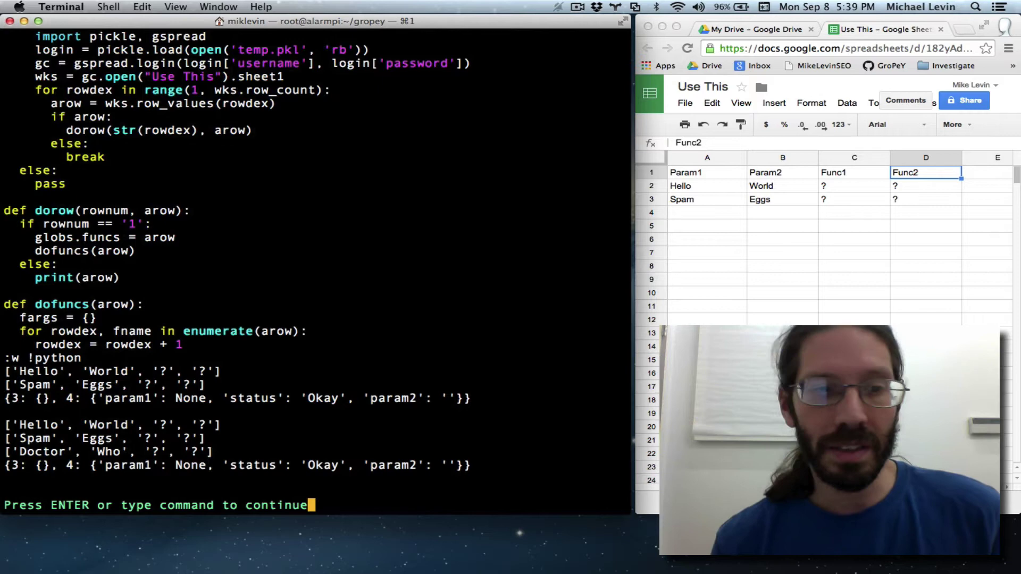
{"action": "key", "text": "shift"}
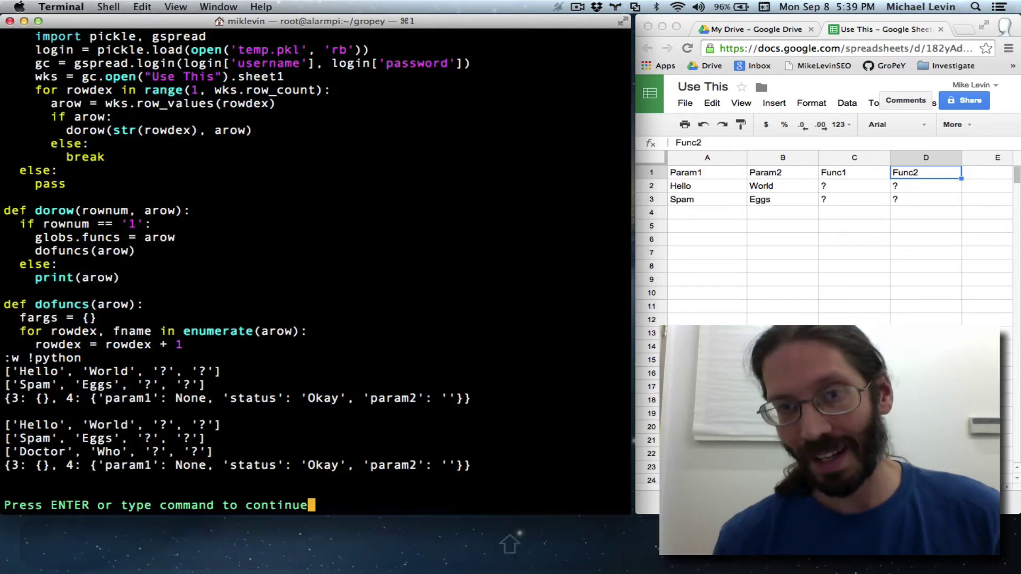
Dismiss the output and start a new line inside dorow's else branch
{"action": "key", "text": "Return"}
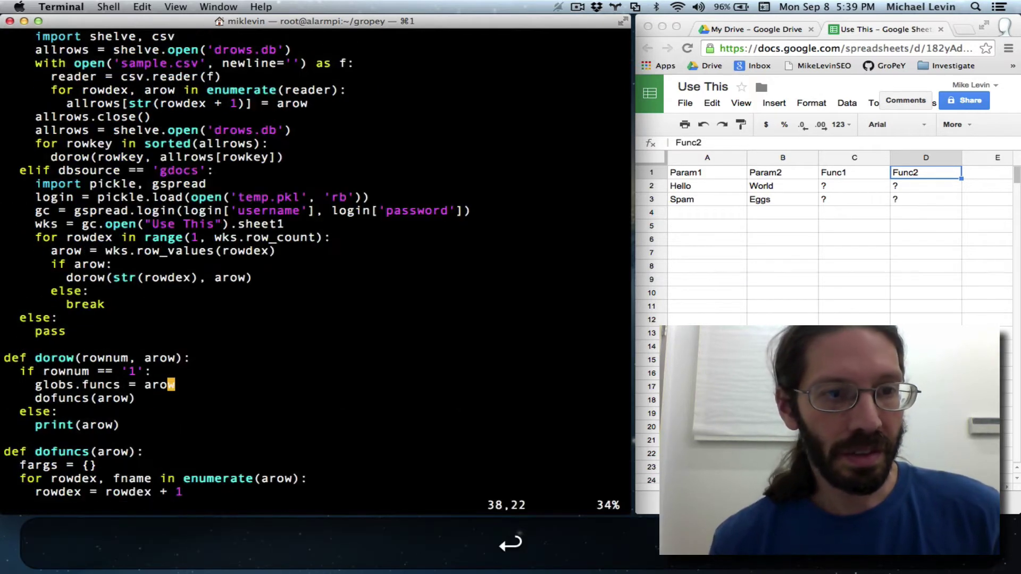
{"action": "key", "text": "Down"}
{"action": "key", "text": "Up"}
{"action": "key", "text": "Up"}
{"action": "key", "text": "Up"}
{"action": "key", "text": "Up"}
{"action": "key", "text": "Up"}
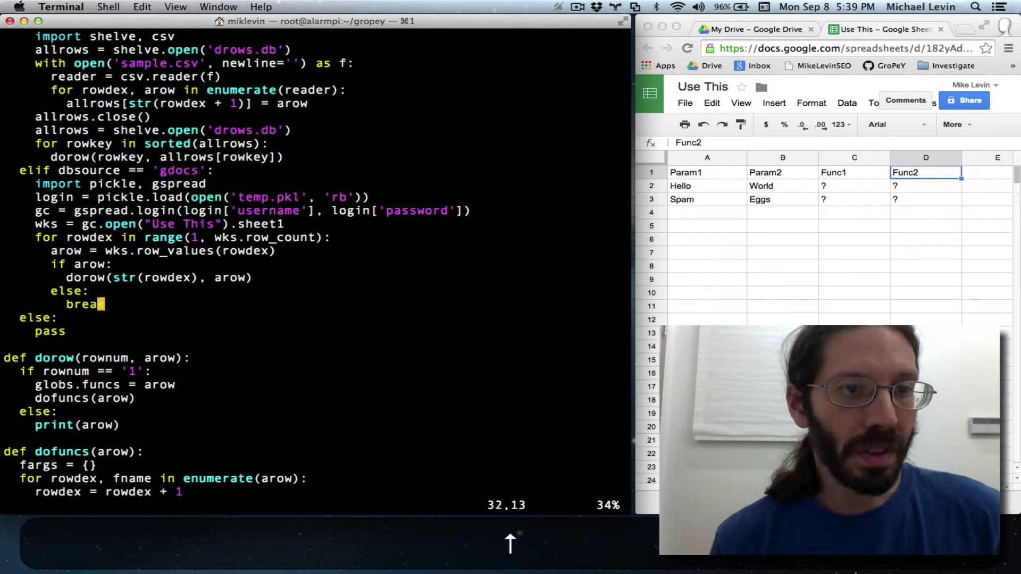
{"action": "key", "text": "Up"}
{"action": "key", "text": "Up"}
{"action": "key", "text": "Up"}
{"action": "key", "text": "Up"}
{"action": "key", "text": "Up"}
{"action": "key", "text": "Up"}
{"action": "key", "text": "Up"}
{"action": "key", "text": "Up"}
{"action": "key", "text": "Up"}
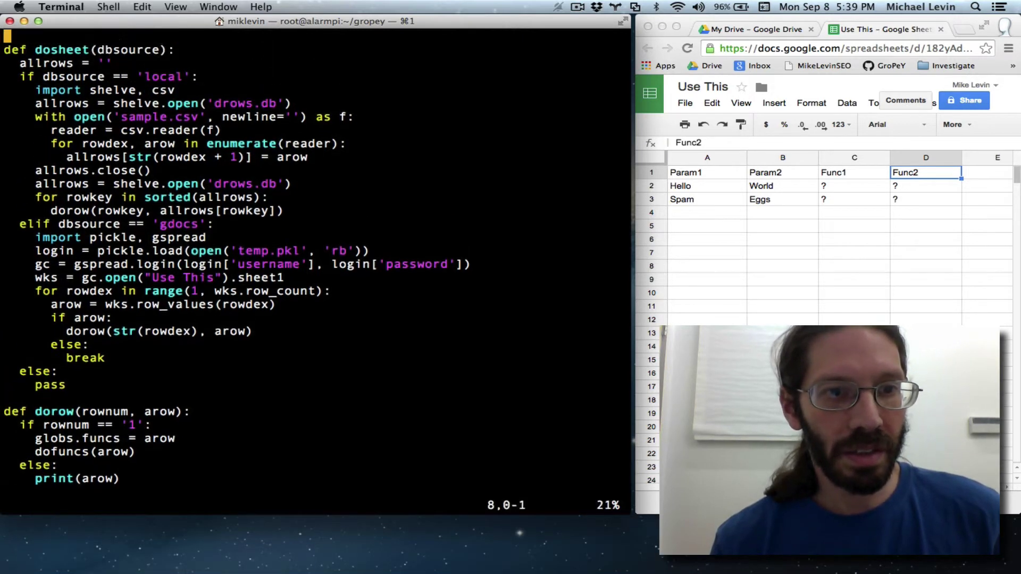
{"action": "key", "text": "Up"}
{"action": "key", "text": "Up"}
{"action": "key", "text": "Up"}
{"action": "key", "text": "Up"}
{"action": "key", "text": "Down"}
{"action": "key", "text": "Down"}
{"action": "key", "text": "Down"}
{"action": "key", "text": "Down"}
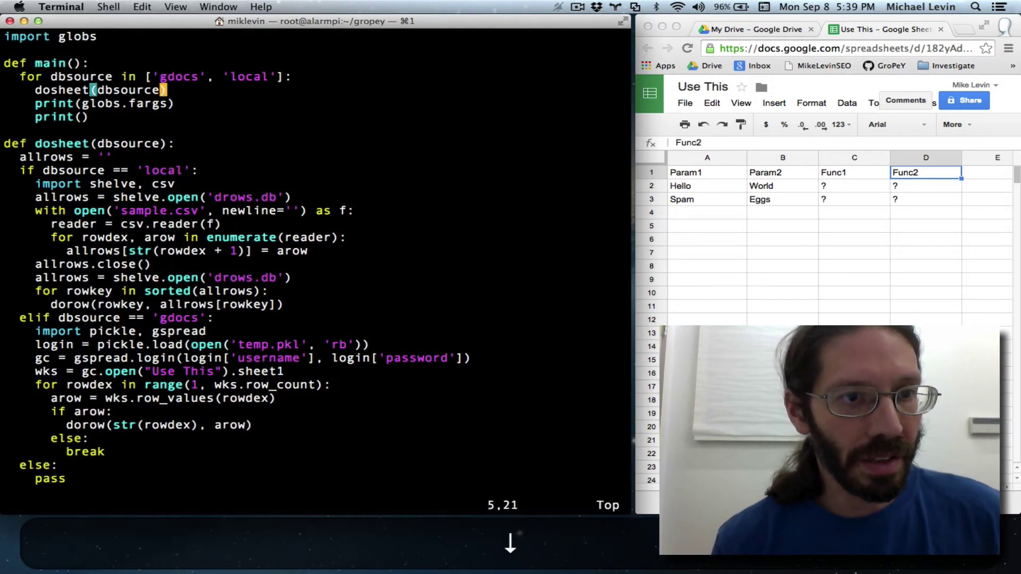
{"action": "key", "text": "Down"}
{"action": "key", "text": "Down"}
{"action": "key", "text": "Down"}
{"action": "key", "text": "Down"}
{"action": "key", "text": "Down"}
{"action": "key", "text": "Left"}
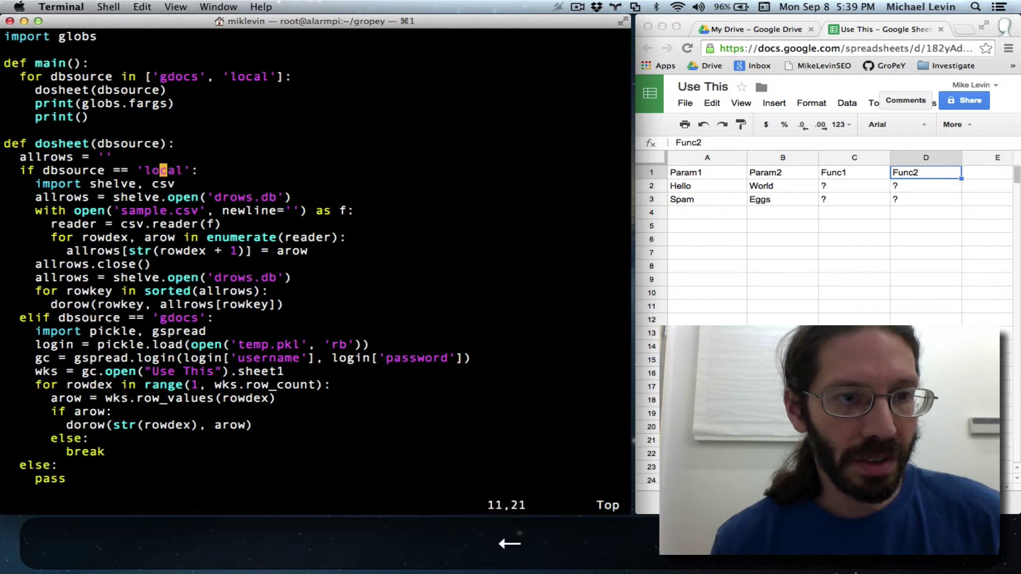
{"action": "key", "text": "Left"}
{"action": "key", "text": "Left"}
{"action": "key", "text": "Left"}
{"action": "key", "text": "Left"}
{"action": "key", "text": "Left"}
{"action": "key", "text": "Left"}
{"action": "key", "text": "Left"}
{"action": "key", "text": "Left"}
{"action": "key", "text": "Down"}
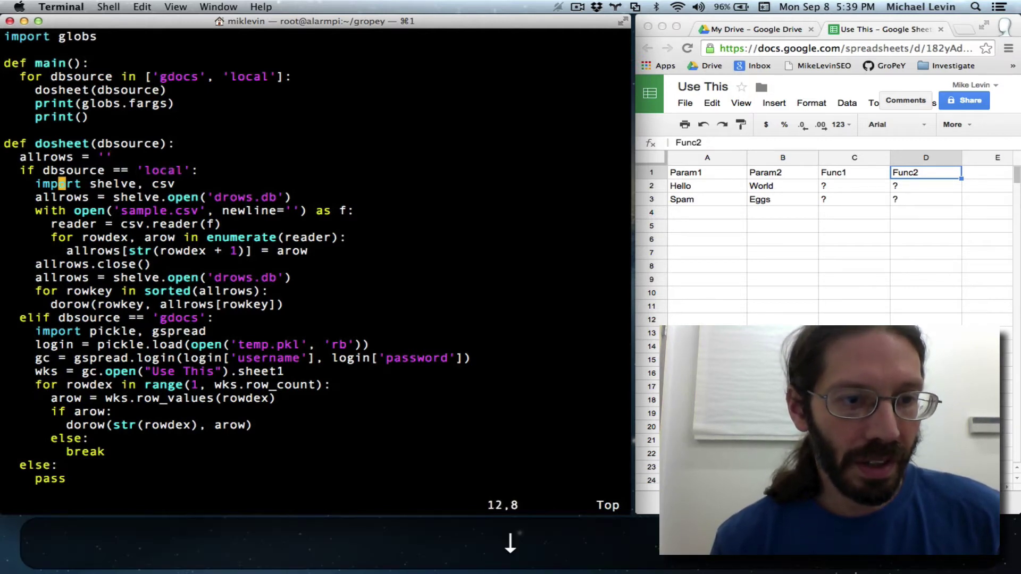
{"action": "key", "text": "Down"}
{"action": "key", "text": "Down"}
{"action": "key", "text": "Down"}
{"action": "key", "text": "Down"}
{"action": "key", "text": "Down"}
{"action": "key", "text": "Down"}
{"action": "key", "text": "Down"}
{"action": "key", "text": "Down"}
{"action": "key", "text": "Down"}
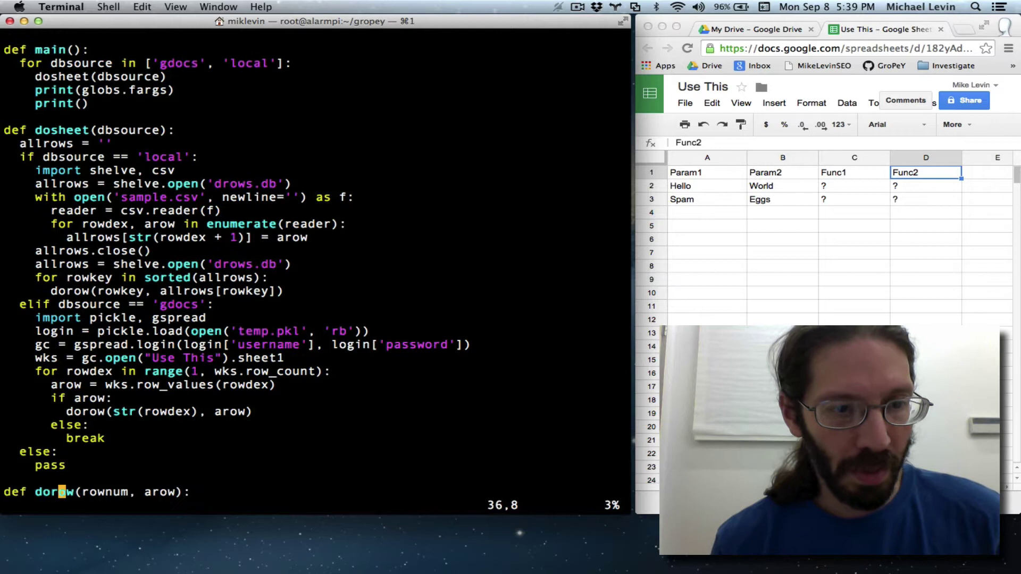
{"action": "key", "text": "Down"}
{"action": "key", "text": "Down"}
{"action": "key", "text": "Down"}
{"action": "key", "text": "Down"}
{"action": "key", "text": "Down"}
{"action": "key", "text": "Up"}
{"action": "key", "text": "Up"}
{"action": "key", "text": "Up"}
{"action": "key", "text": "Up"}
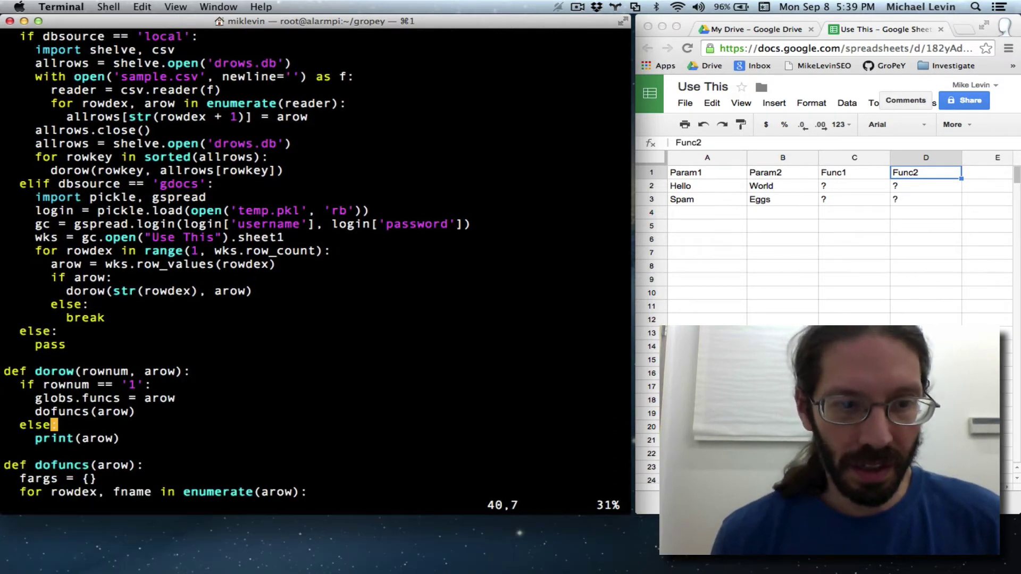
{"action": "key", "text": "o"}
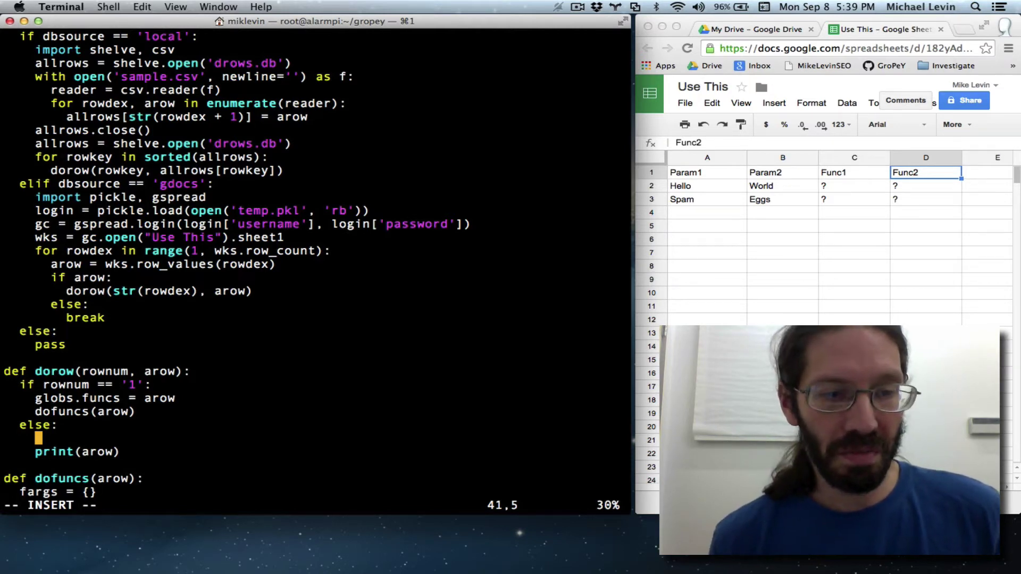
{"action": "type", "text": "for"}
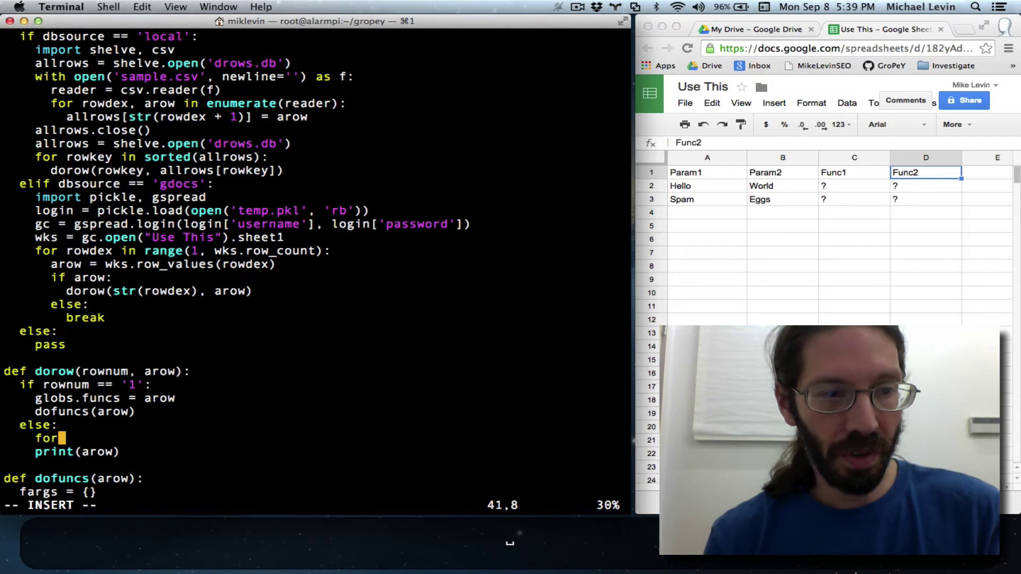
{"action": "type", "text": " acell in"}
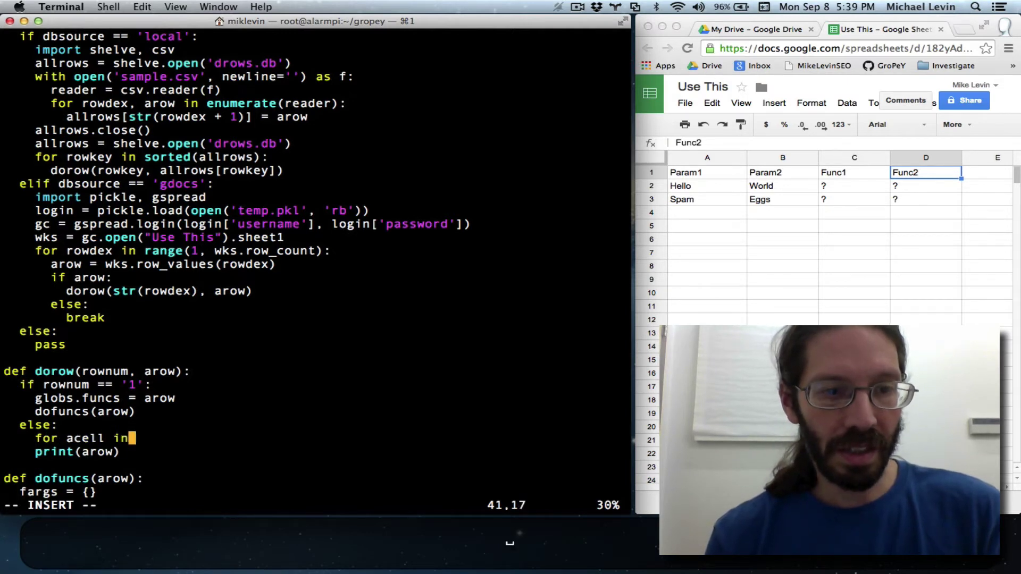
{"action": "type", "text": " arow:"}
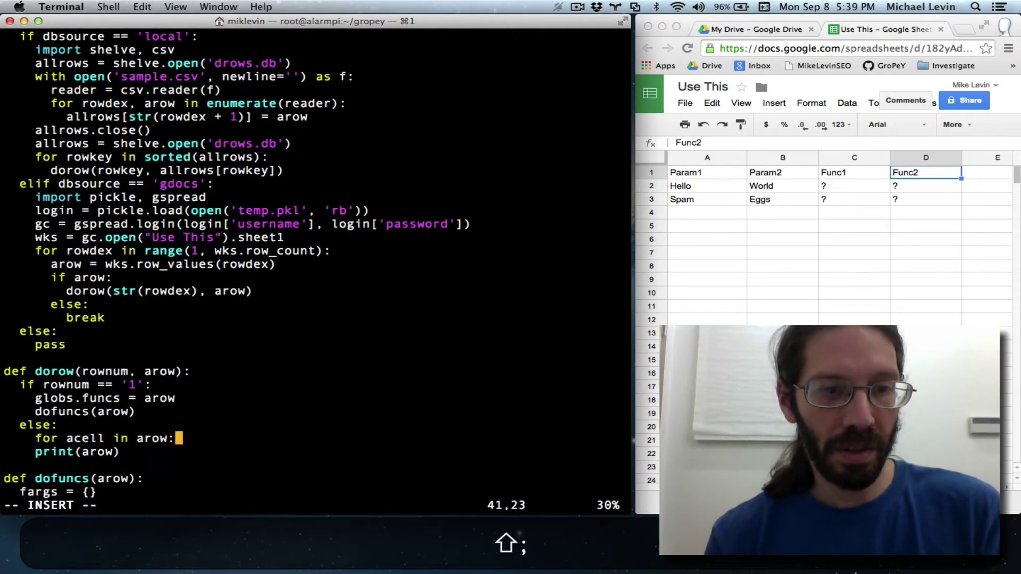
Loop over arow printing each acell, drop the print(arow) line, save and run gro.py
{"action": "key", "text": "Return"}
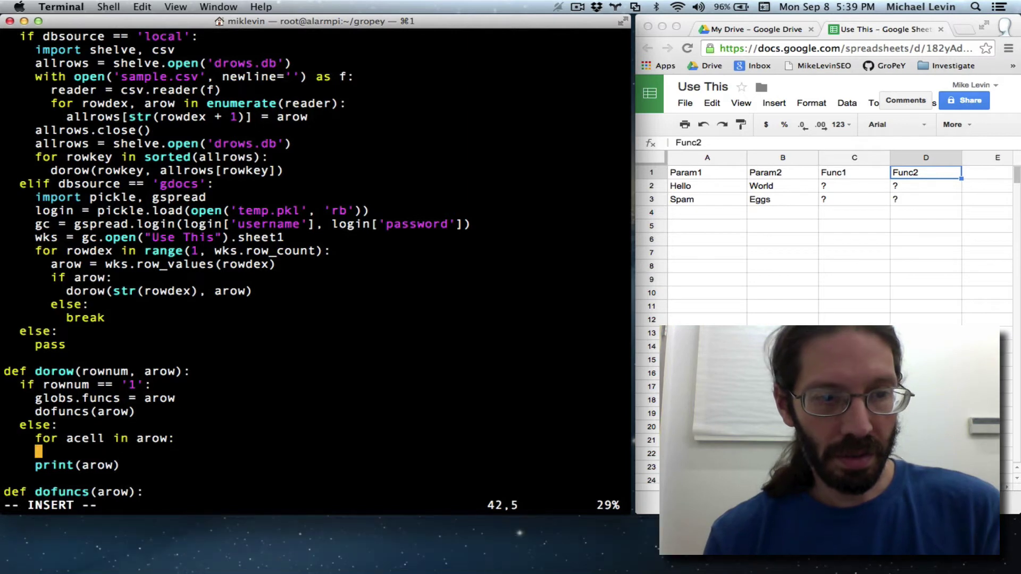
{"action": "type", "text": "print"}
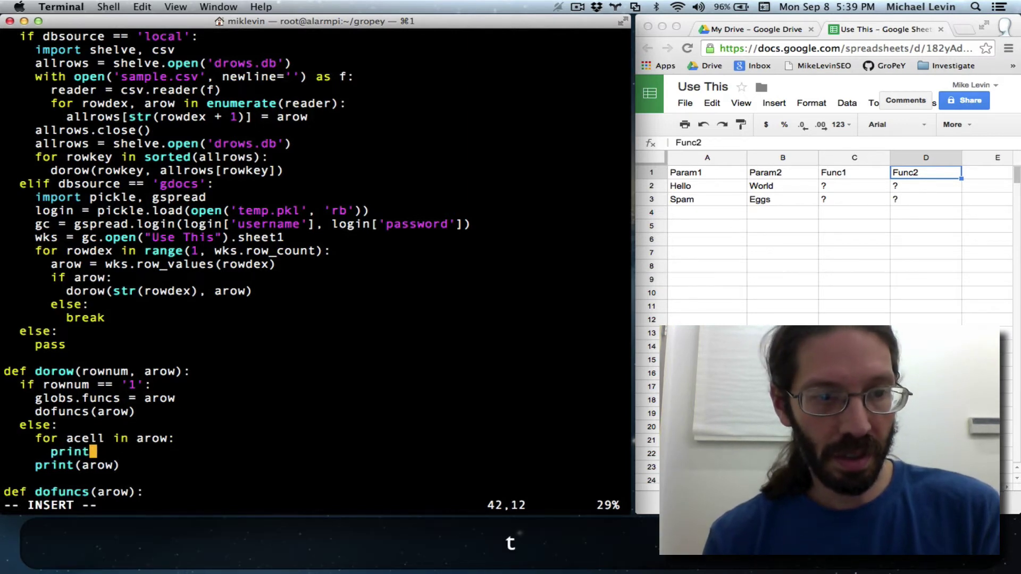
{"action": "type", "text": "("}
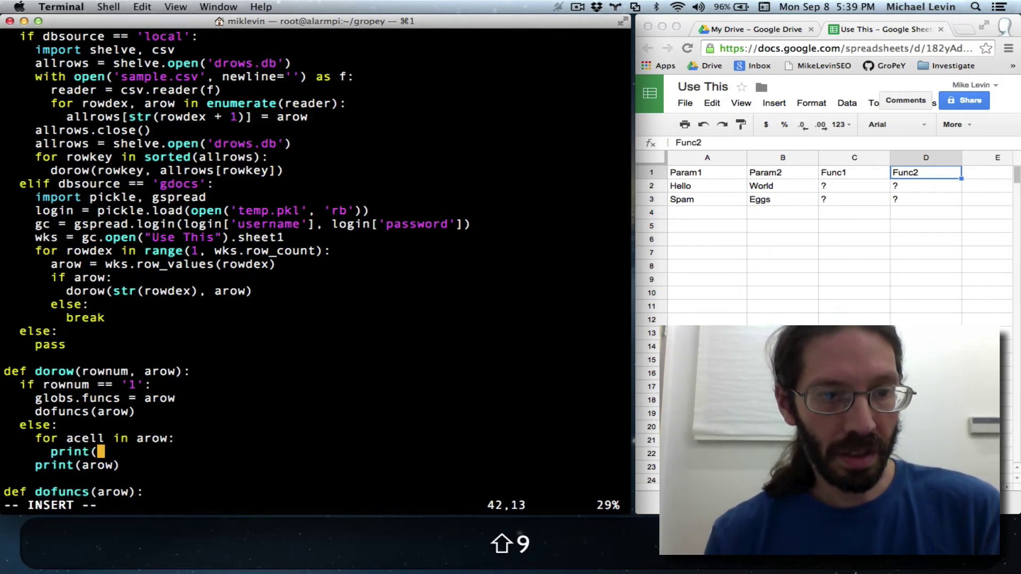
{"action": "type", "text": "acell)"}
{"action": "key", "text": "Down"}
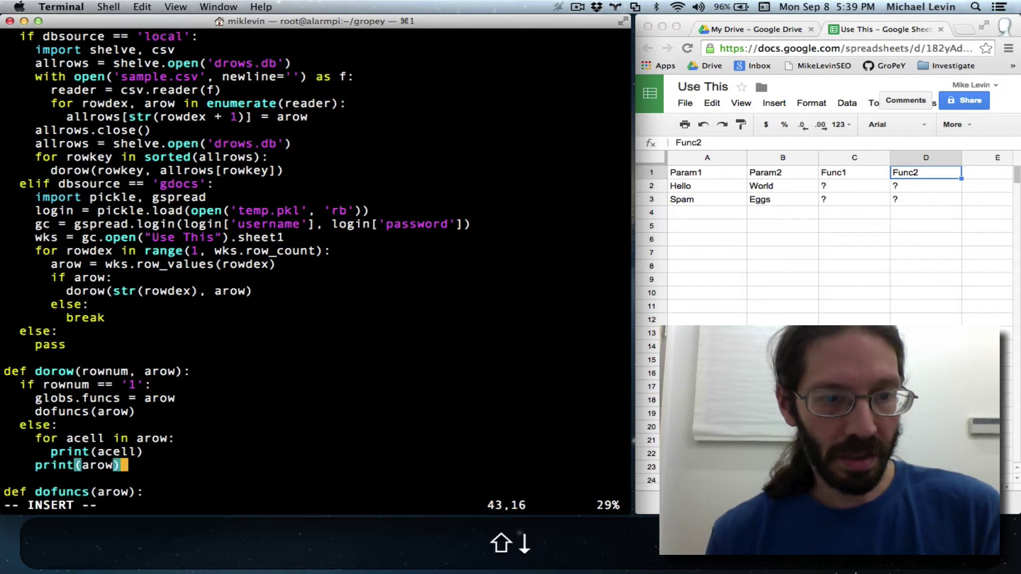
{"action": "key", "text": "Escape"}
{"action": "key", "text": "d"}
{"action": "key", "text": "d"}
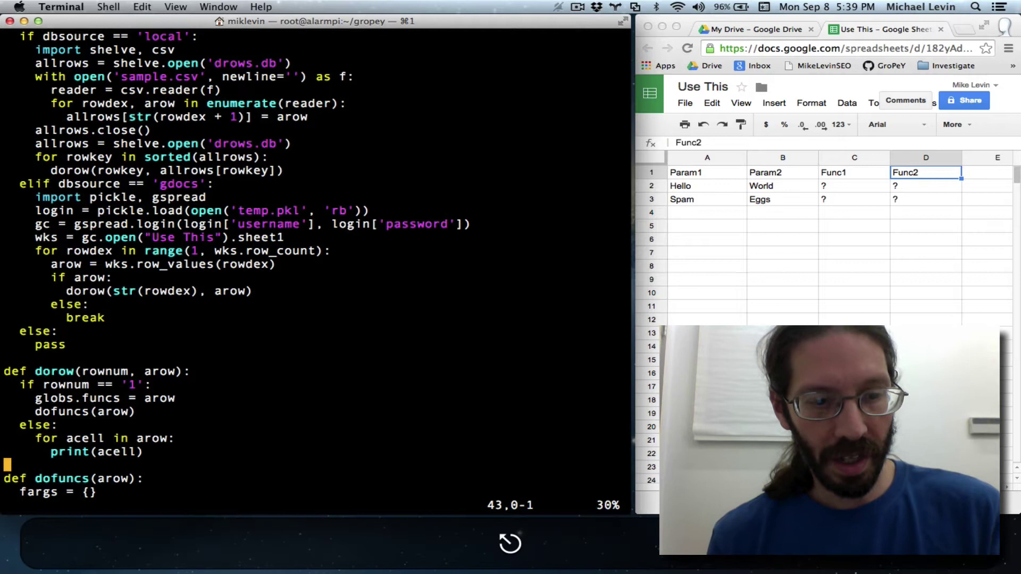
{"action": "type", "text": ":w"}
{"action": "key", "text": "Return"}
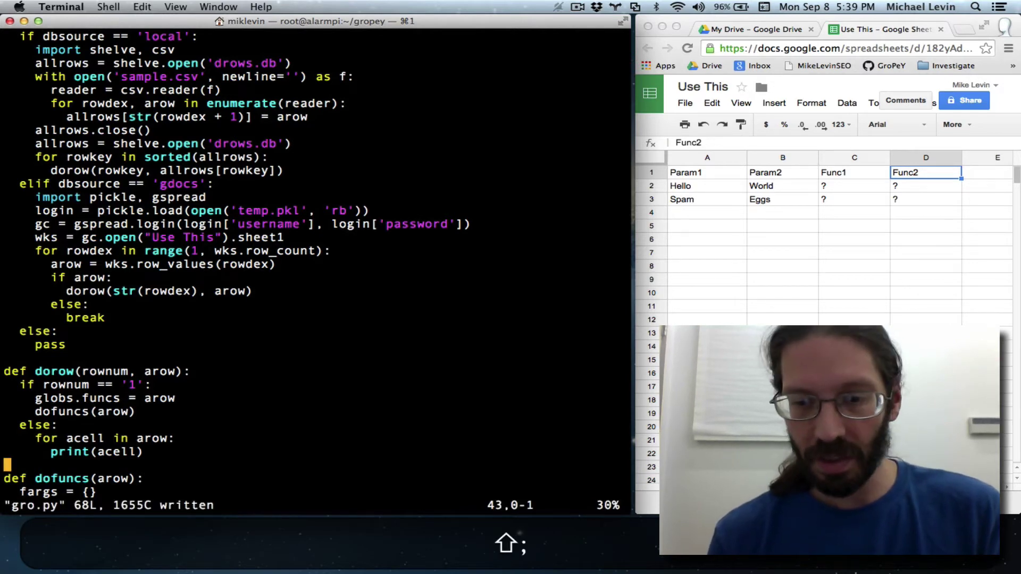
{"action": "type", "text": ":"}
{"action": "key", "text": "Up"}
{"action": "key", "text": "Up"}
{"action": "key", "text": "Return"}
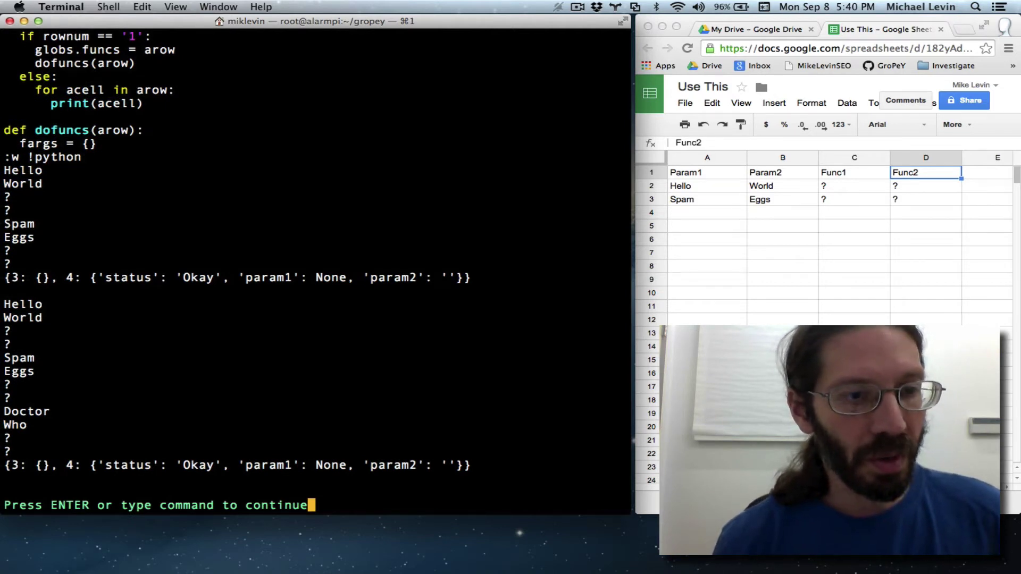
Add if acell == '?': print("gotcha") inside the cell loop
{"action": "key", "text": "Return"}
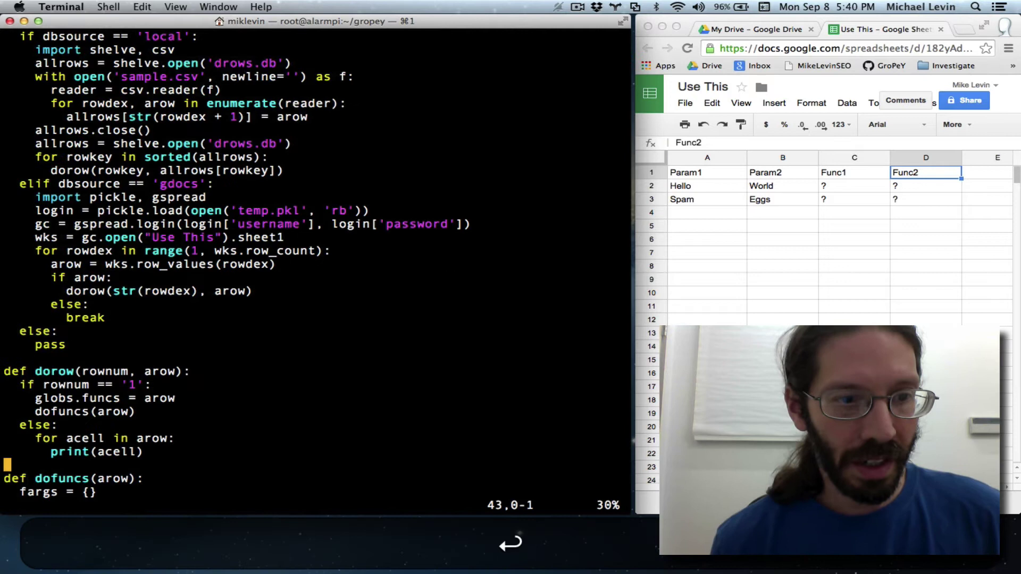
{"action": "key", "text": "Up"}
{"action": "key", "text": "Up"}
{"action": "key", "text": "Right"}
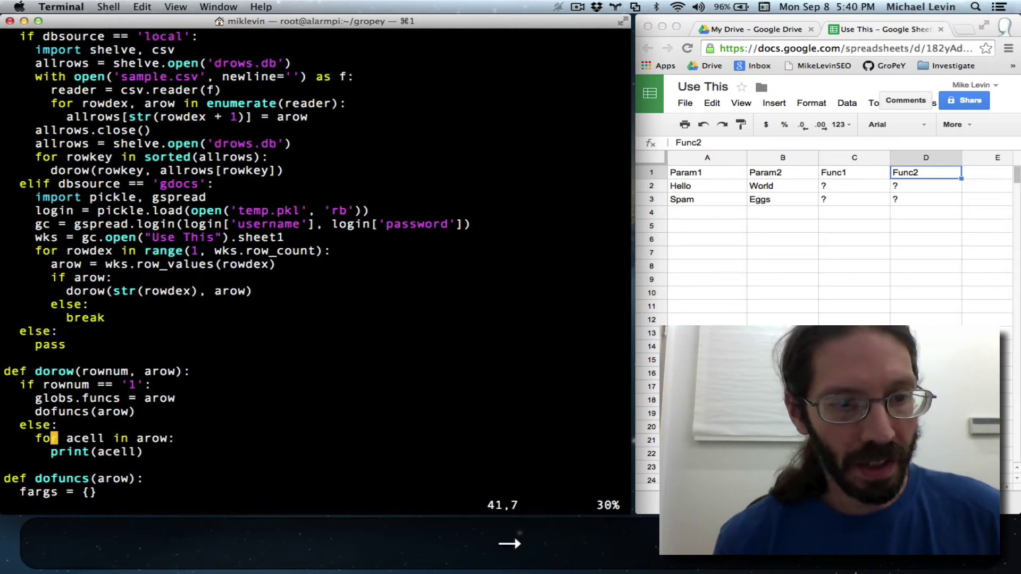
{"action": "key", "text": "Right"}
{"action": "key", "text": "Left"}
{"action": "key", "text": "o"}
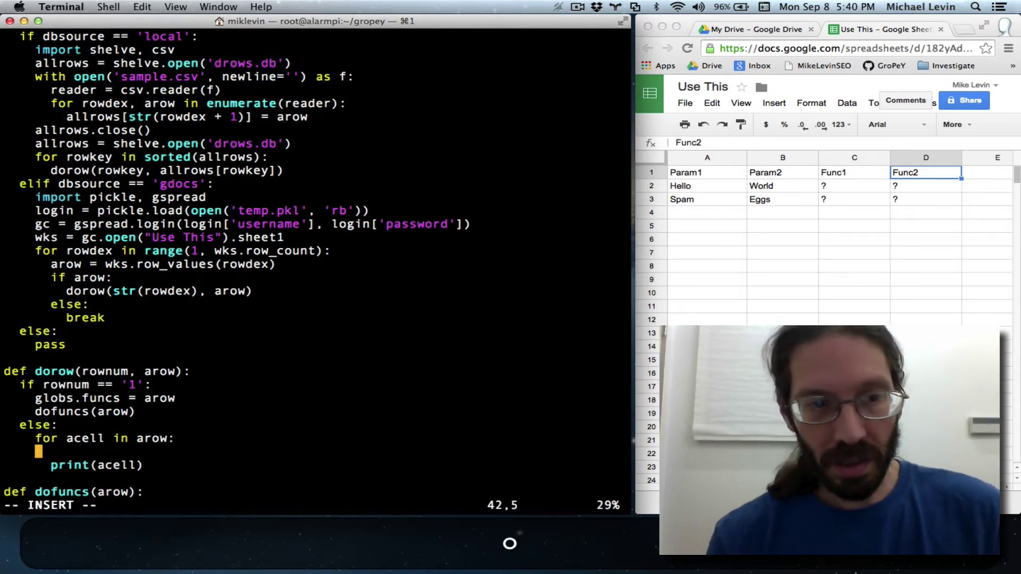
{"action": "key", "text": "Tab"}
{"action": "type", "text": "if ac"}
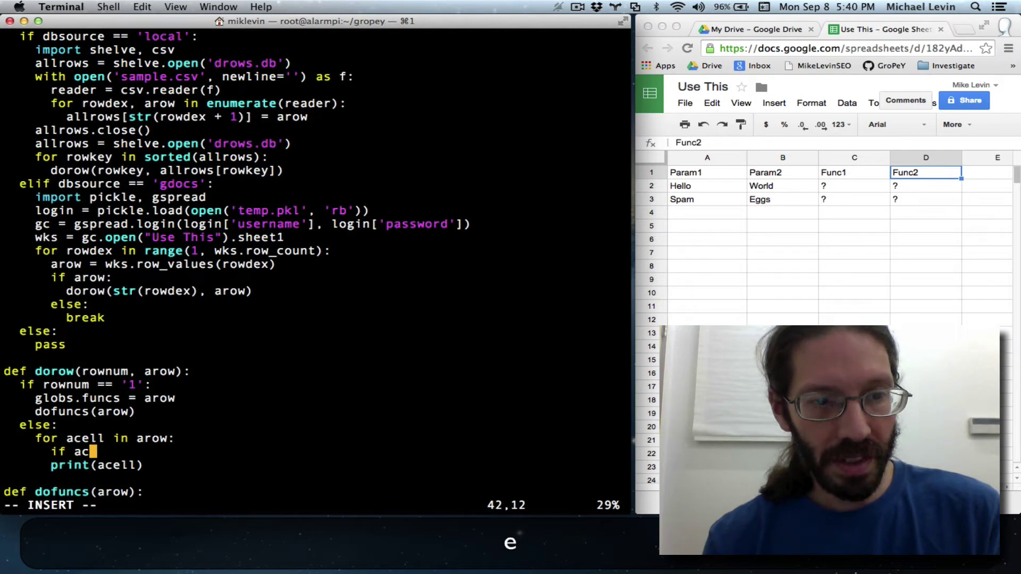
{"action": "type", "text": "ell =="}
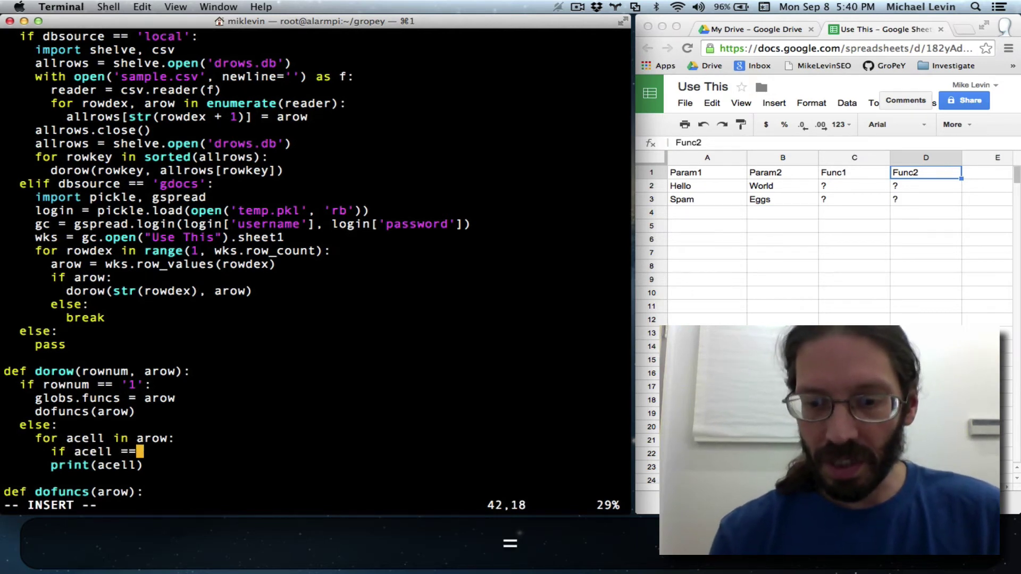
{"action": "type", "text": " '"}
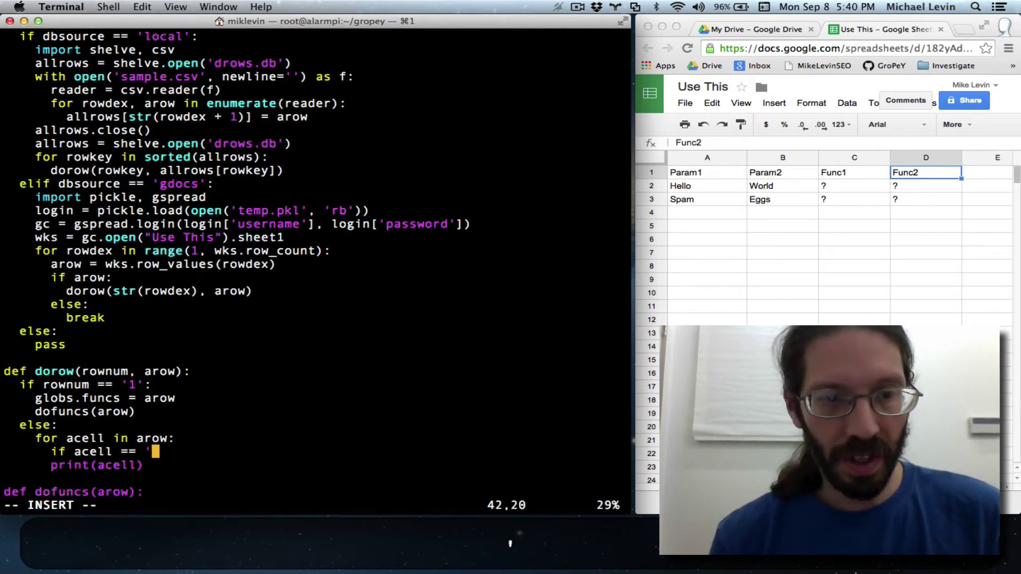
{"action": "type", "text": "?'"}
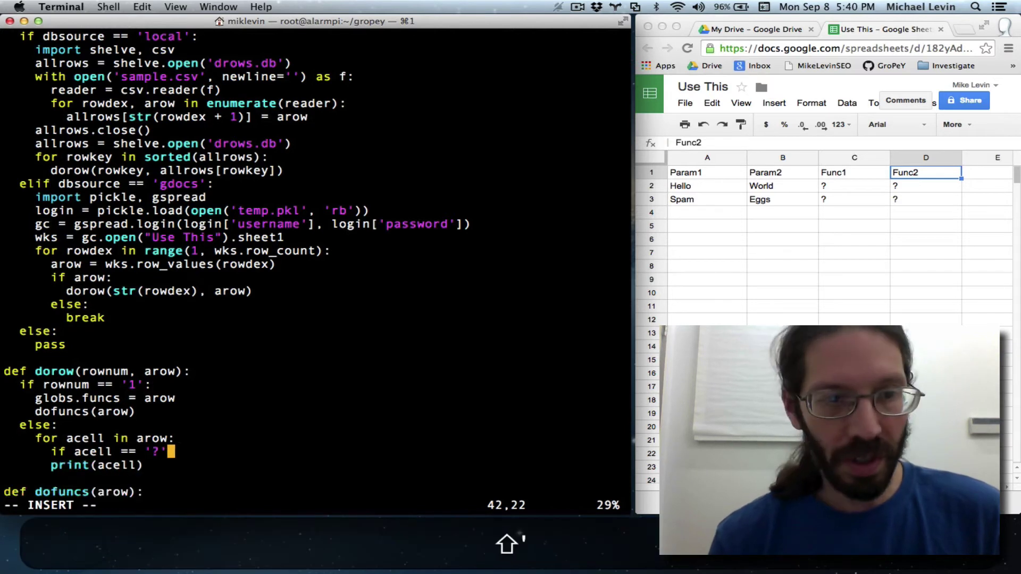
{"action": "type", "text": ":"}
{"action": "key", "text": "Return"}
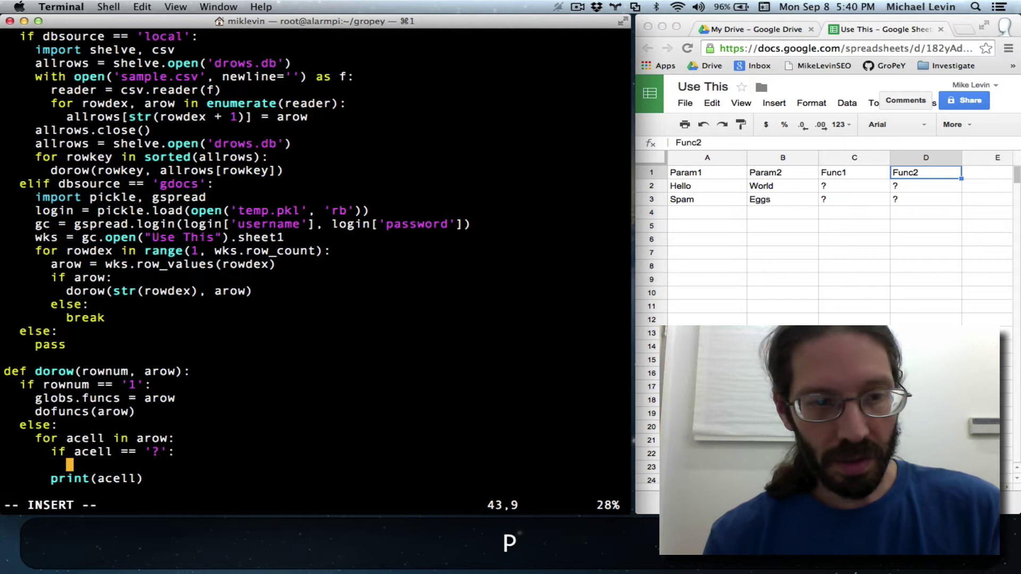
{"action": "type", "text": "print"}
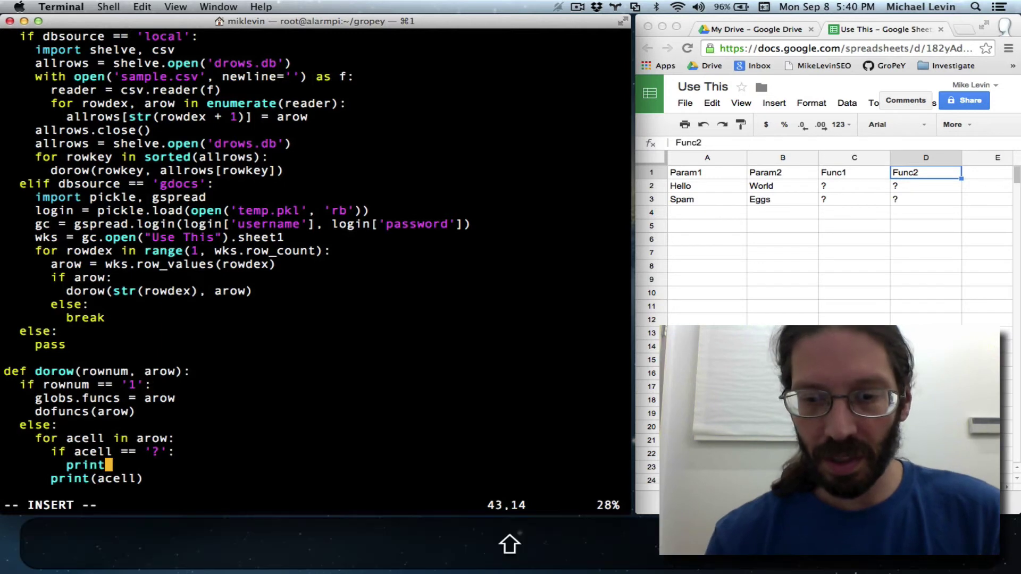
{"action": "type", "text": "(\"g"}
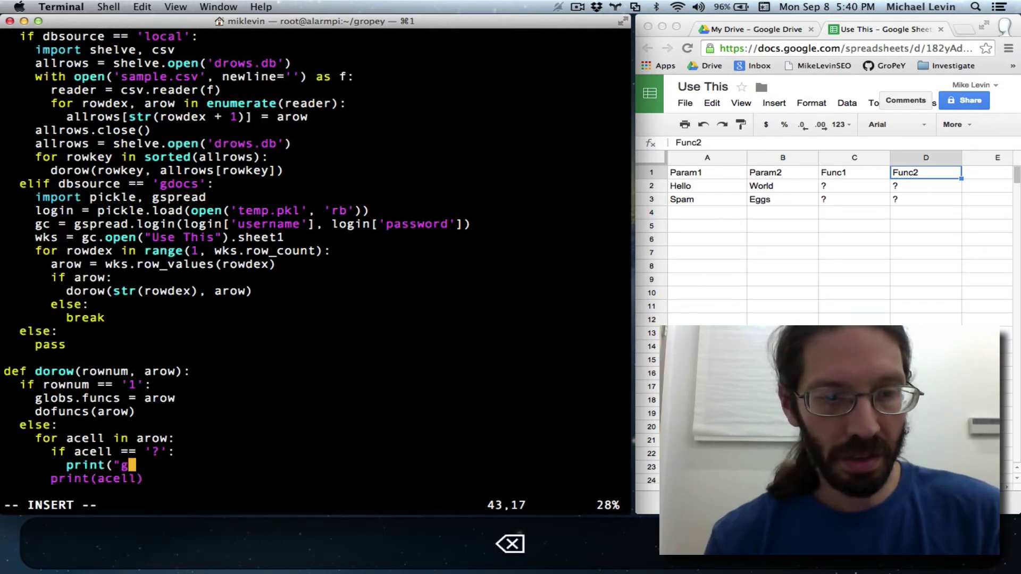
{"action": "type", "text": "otcha\""}
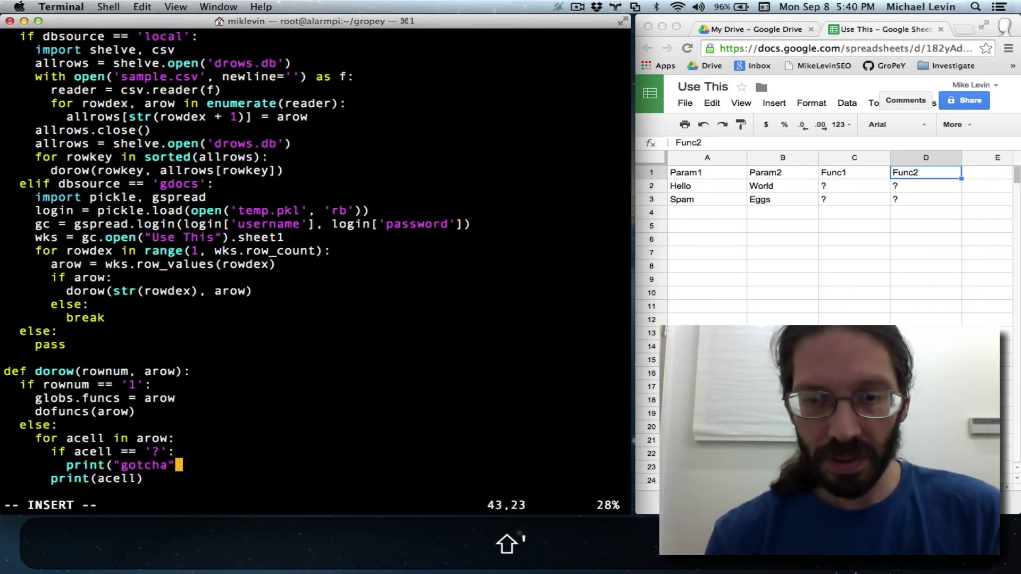
{"action": "type", "text": ")"}
Delete the per-cell print, save gro.py and run it through Python
{"action": "key", "text": "Down"}
{"action": "key", "text": "Escape"}
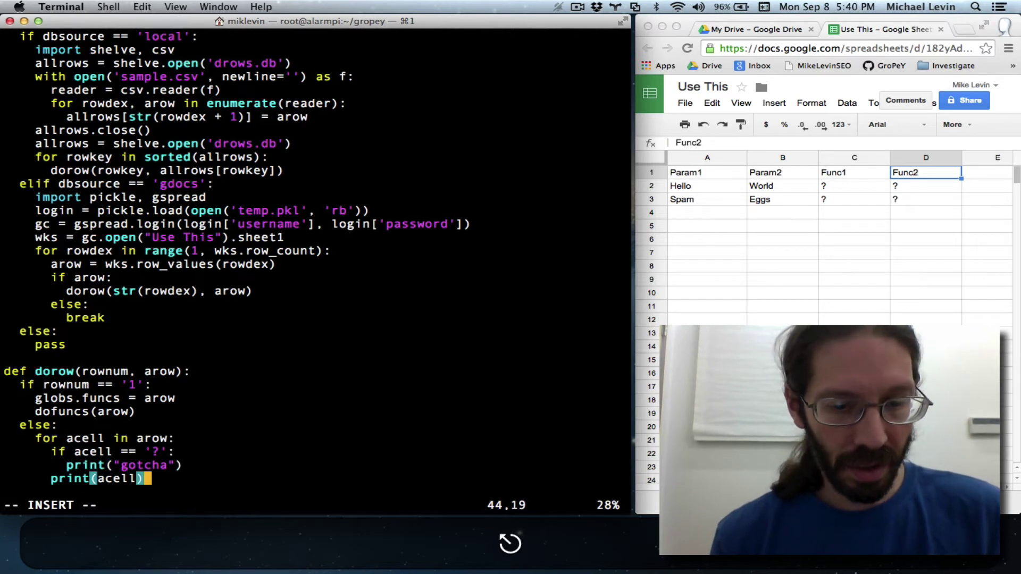
{"action": "key", "text": "d"}
{"action": "type", "text": "d"}
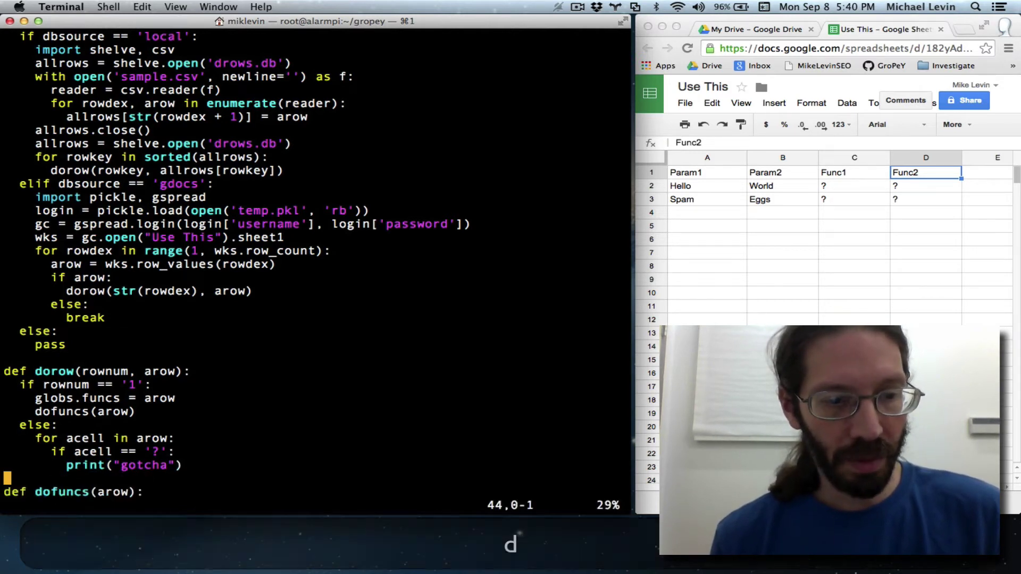
{"action": "type", "text": ":w"}
{"action": "key", "text": "Return"}
{"action": "type", "text": ":"}
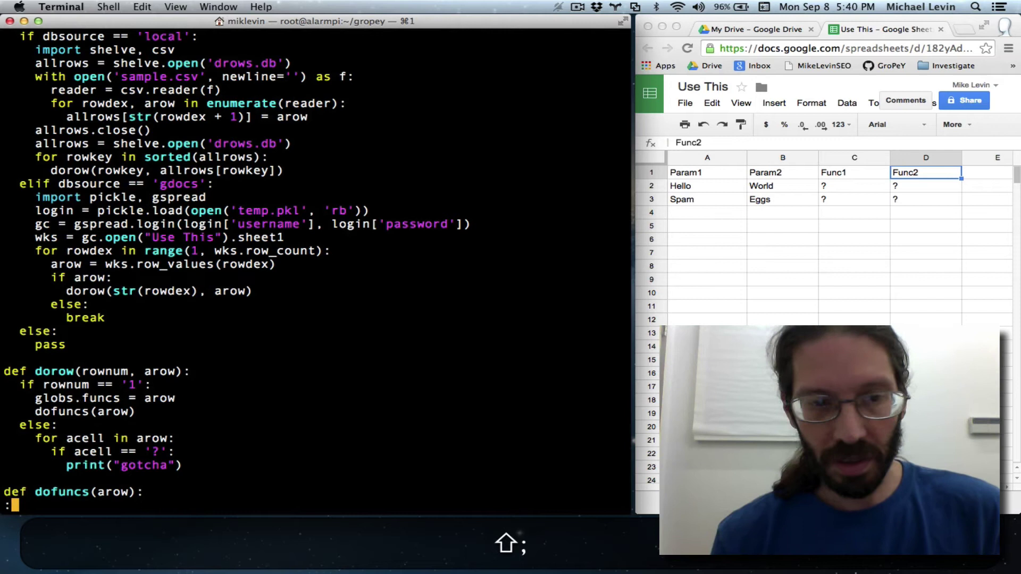
{"action": "key", "text": "Up"}
{"action": "key", "text": "Return"}
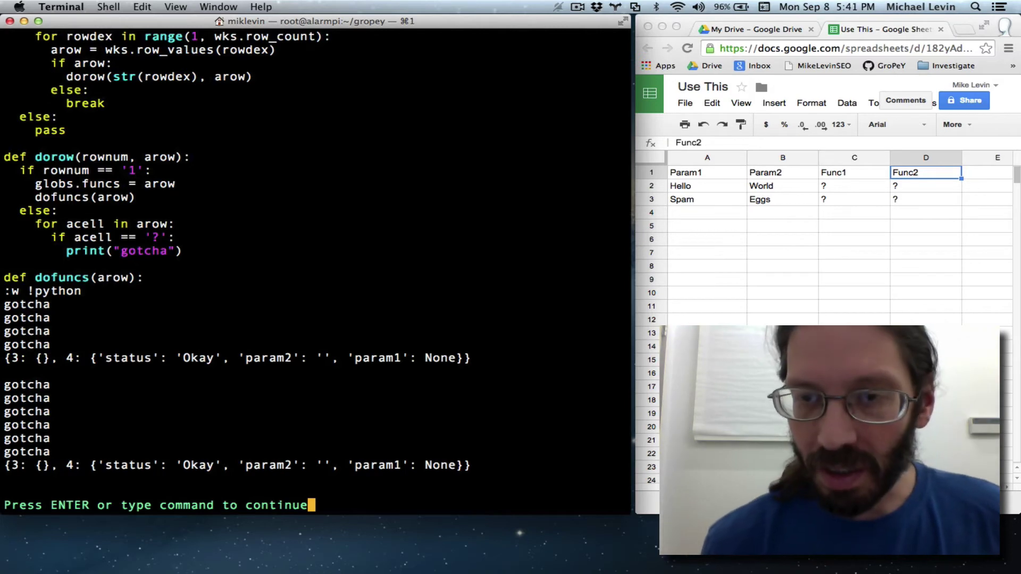
Replace the gotcha print with print(globs.funcs[coldex]) under the '?' check
{"action": "key", "text": "Return"}
{"action": "key", "text": "Up"}
{"action": "key", "text": "Up"}
{"action": "key", "text": "Up"}
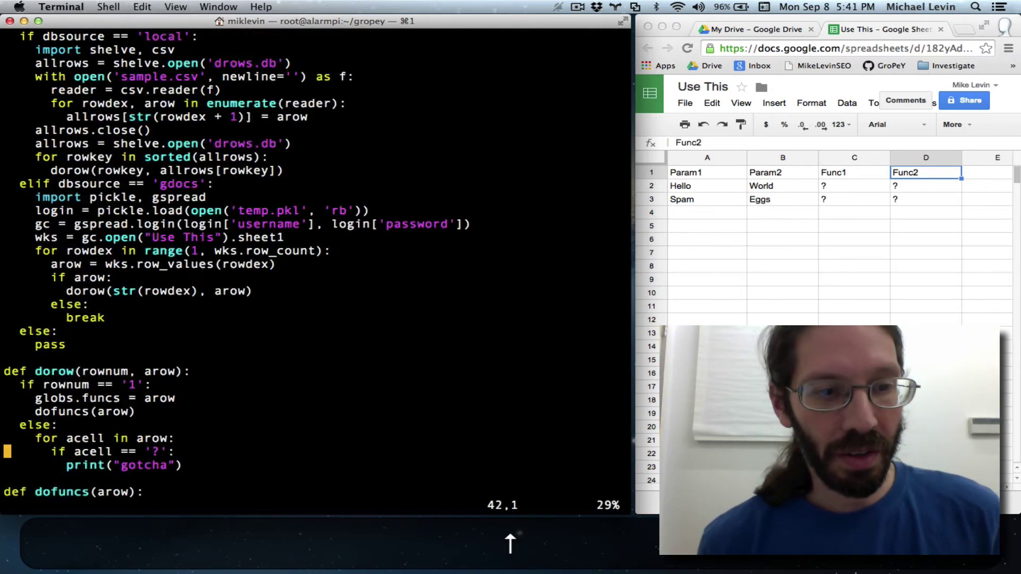
{"action": "key", "text": "Right"}
{"action": "key", "text": "Down"}
{"action": "key", "text": "Right"}
{"action": "key", "text": "Right"}
{"action": "key", "text": "Right"}
{"action": "key", "text": "Right"}
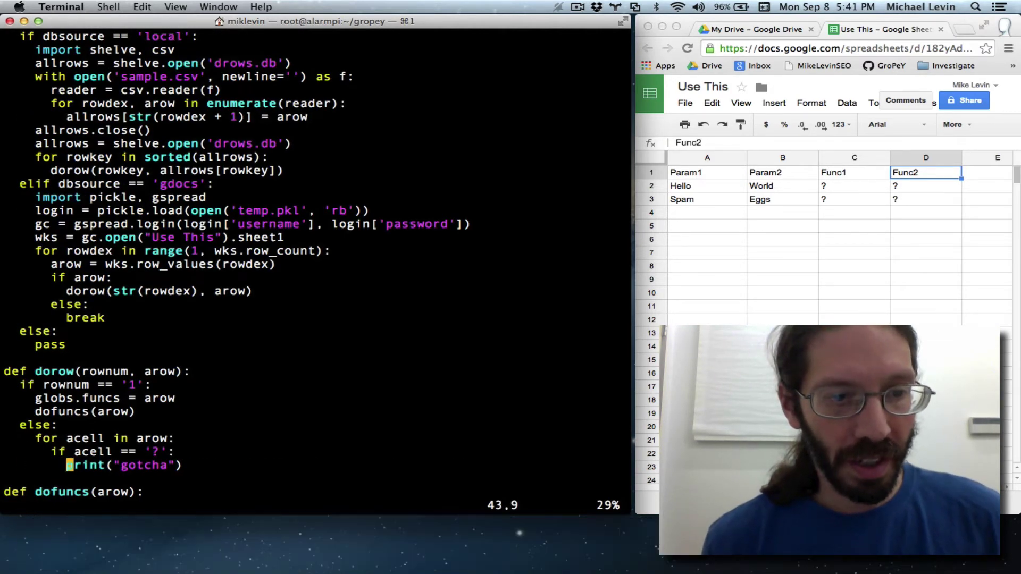
{"action": "key", "text": "shift+d"}
{"action": "key", "text": "shift+a"}
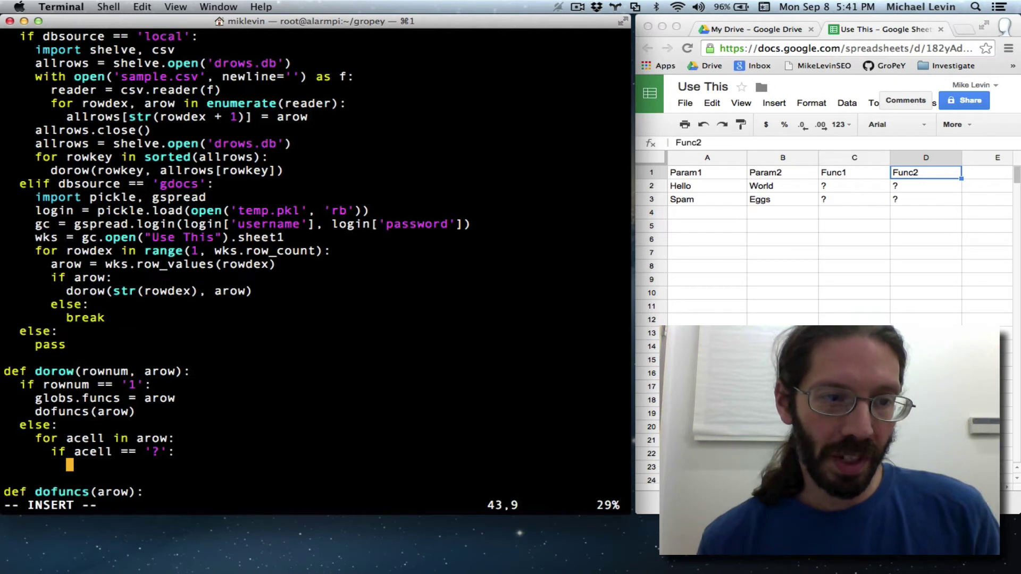
Rewrite the loop as for coldex, acell in enumerate(arow) and finish editing
{"action": "key", "text": "Up"}
{"action": "key", "text": "Right"}
{"action": "key", "text": "Right"}
{"action": "key", "text": "Right"}
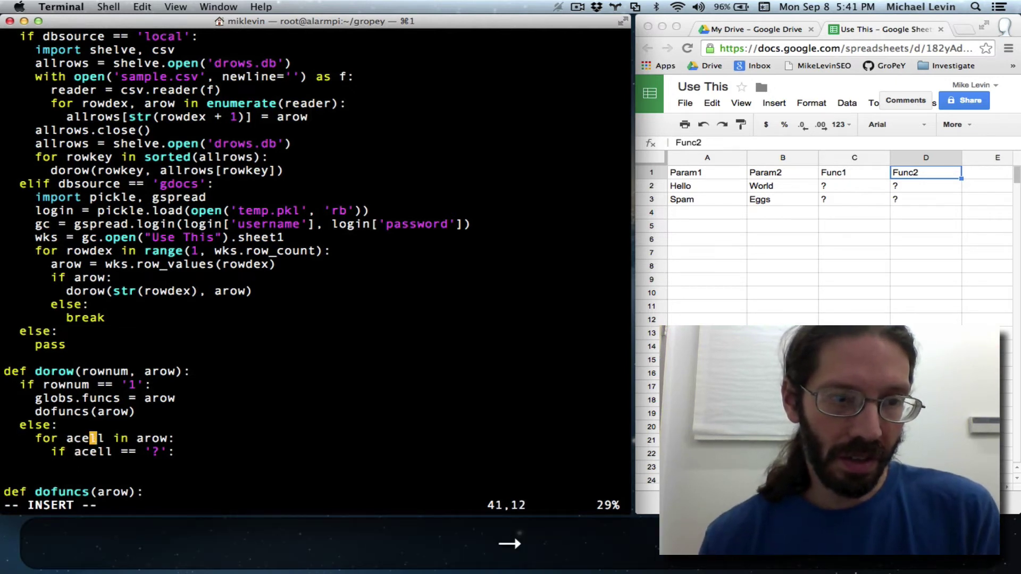
{"action": "key", "text": "Right"}
{"action": "key", "text": "Right"}
{"action": "key", "text": "Right"}
{"action": "type", "text": "i"}
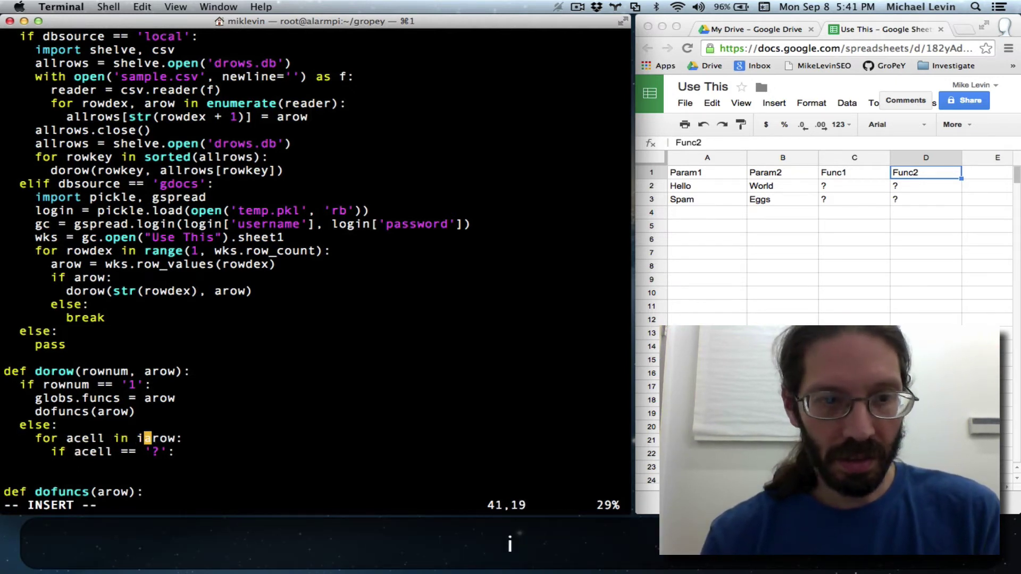
{"action": "type", "text": "n enumera"}
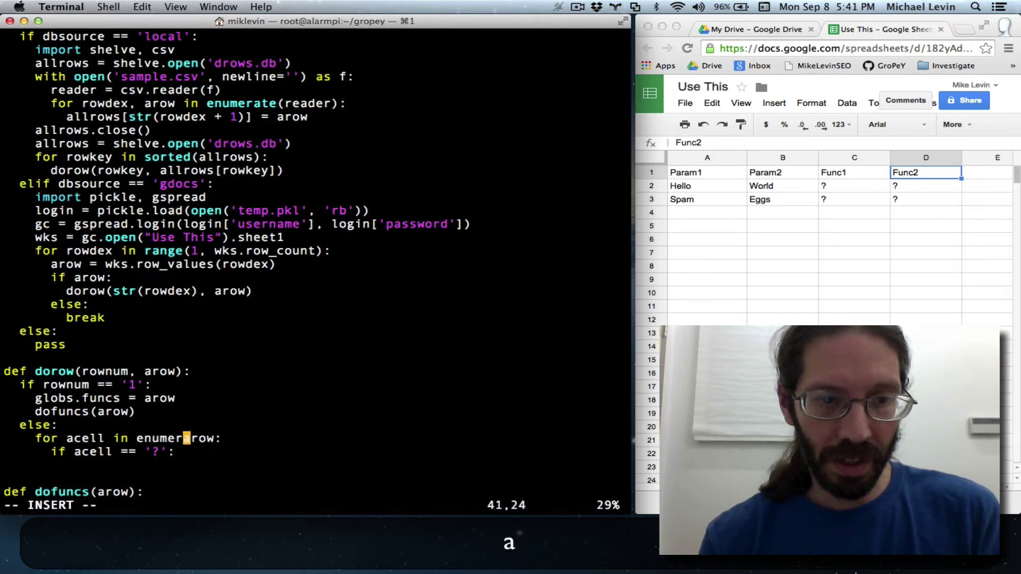
{"action": "type", "text": "te("}
{"action": "key", "text": "Right"}
{"action": "key", "text": "Right"}
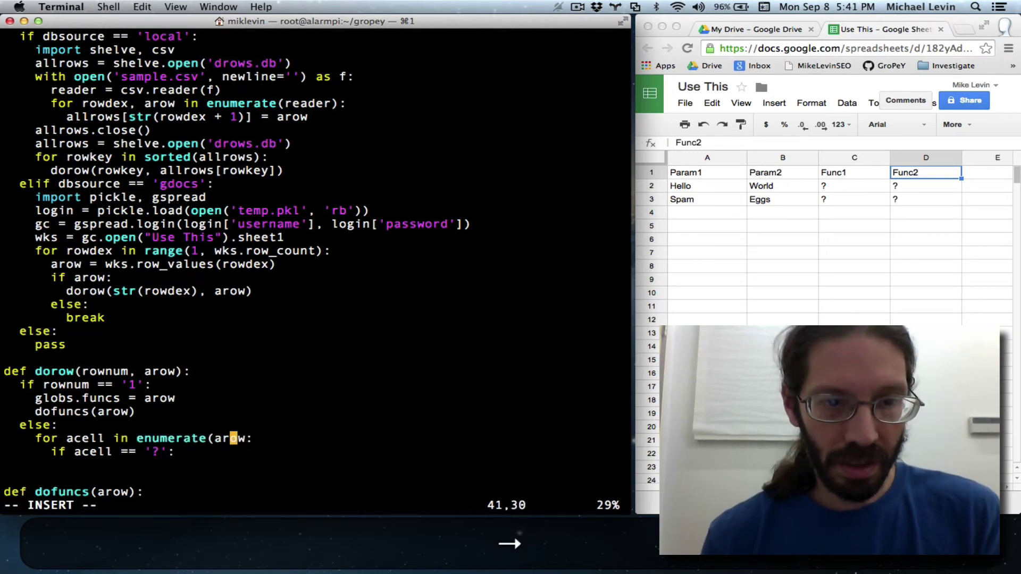
{"action": "key", "text": "Right"}
{"action": "key", "text": "Right"}
{"action": "type", "text": "):"}
{"action": "key", "text": "shift+Left"}
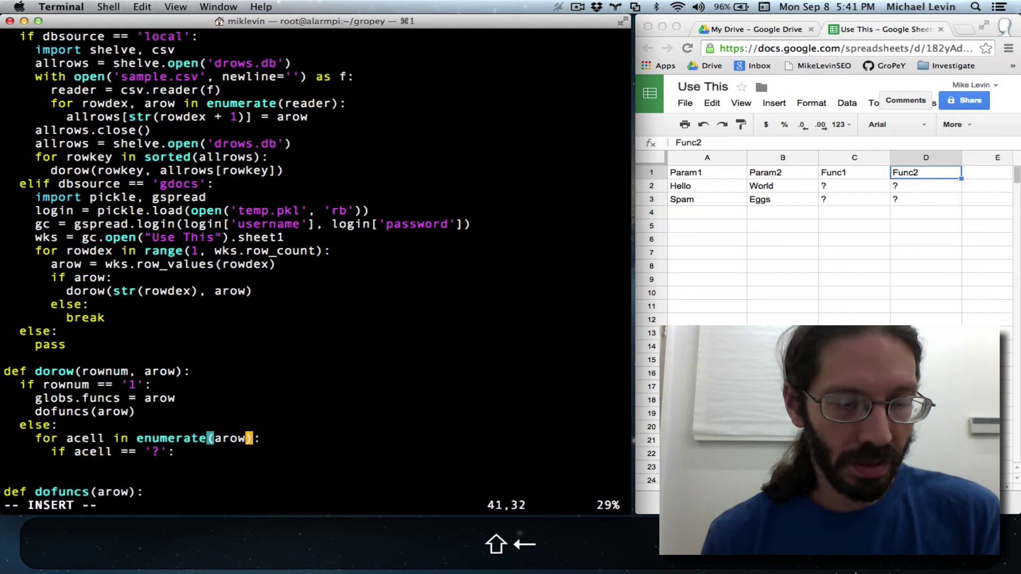
{"action": "key", "text": "Left"}
{"action": "key", "text": "Left"}
{"action": "key", "text": "Left"}
{"action": "key", "text": "Left"}
{"action": "key", "text": "Left"}
{"action": "key", "text": "Left"}
{"action": "key", "text": "Left"}
{"action": "key", "text": "Left"}
{"action": "key", "text": "Left"}
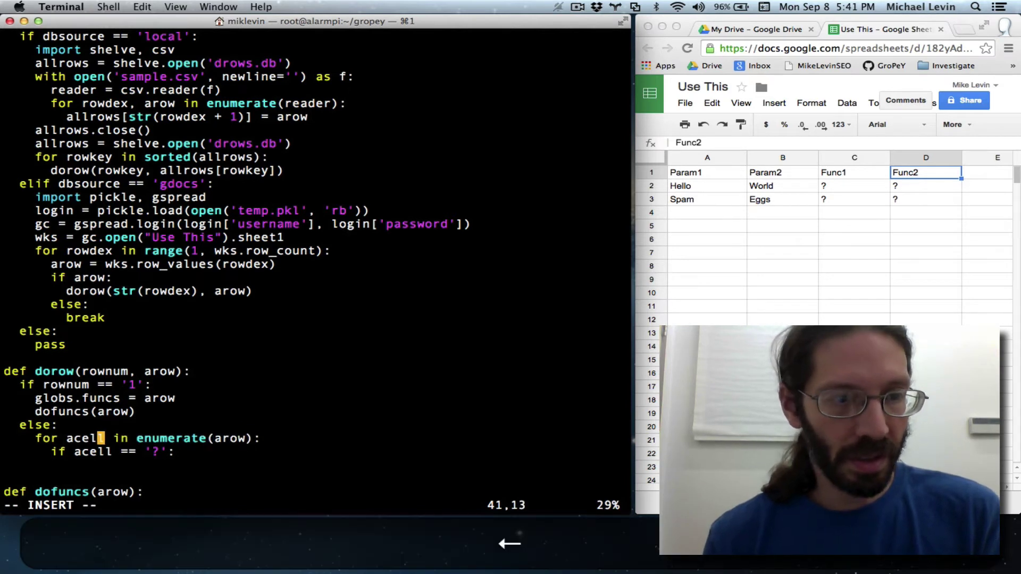
{"action": "type", "text": "co"}
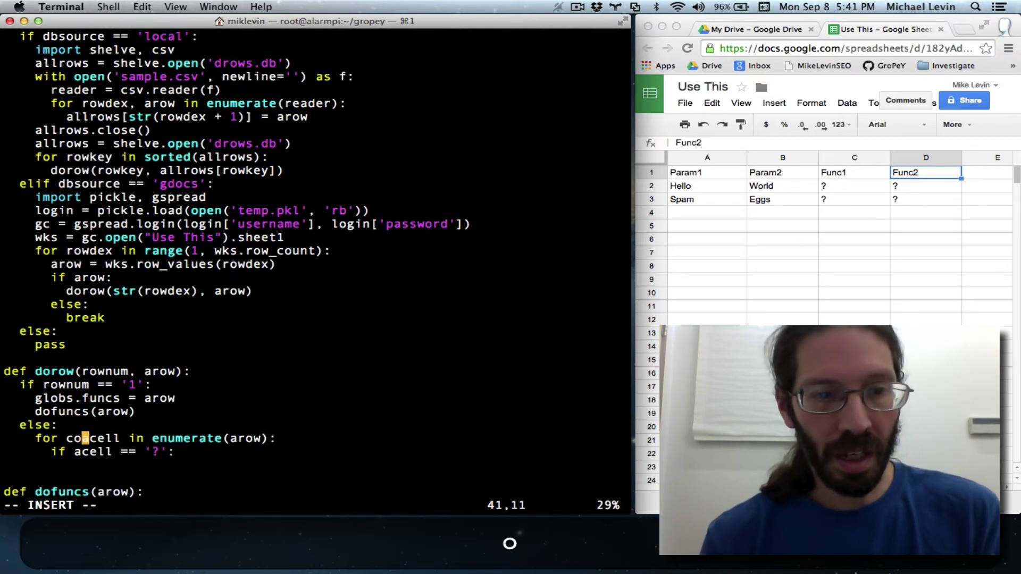
{"action": "type", "text": "ldex,"}
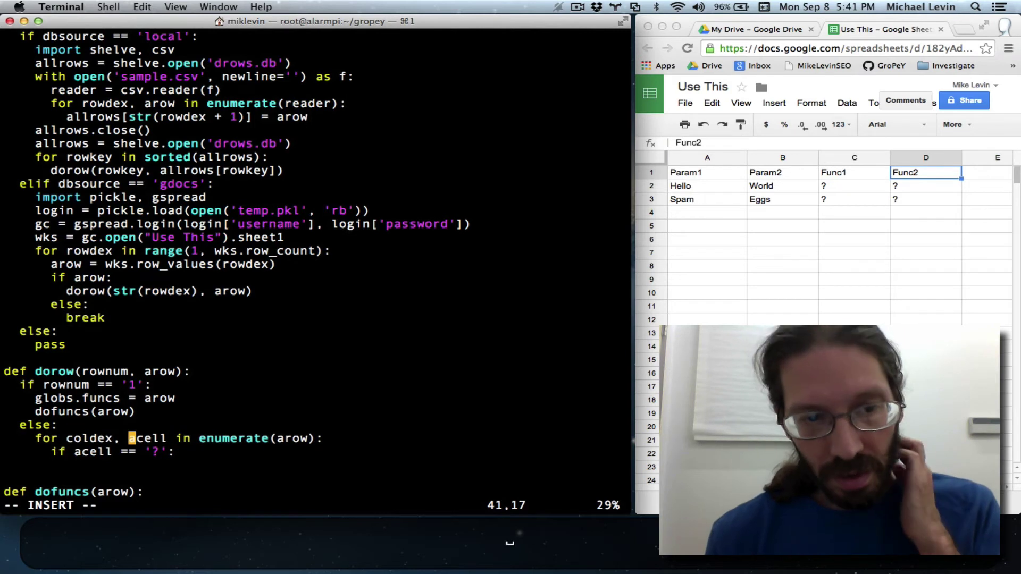
{"action": "key", "text": "Down"}
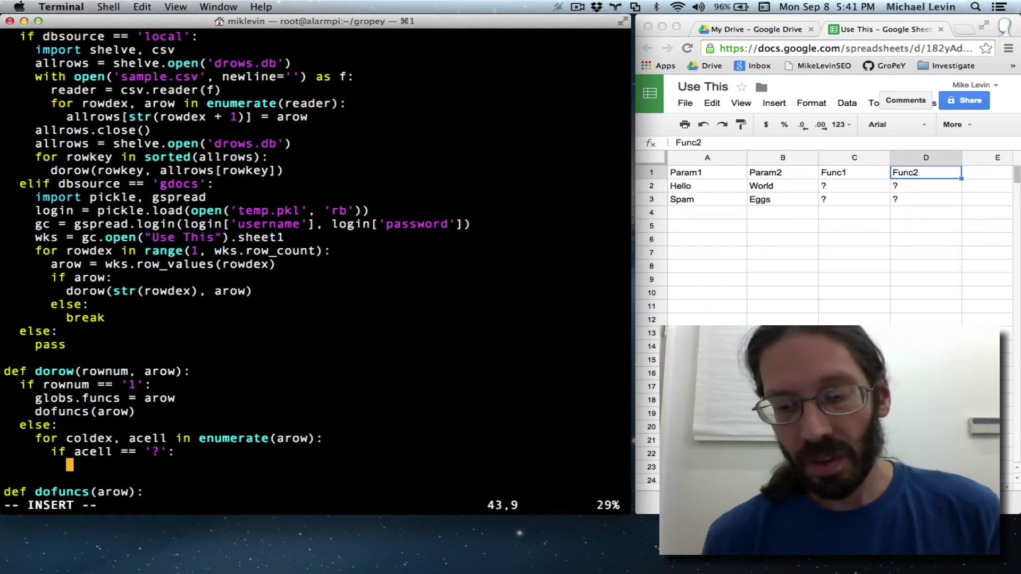
{"action": "type", "text": "p"}
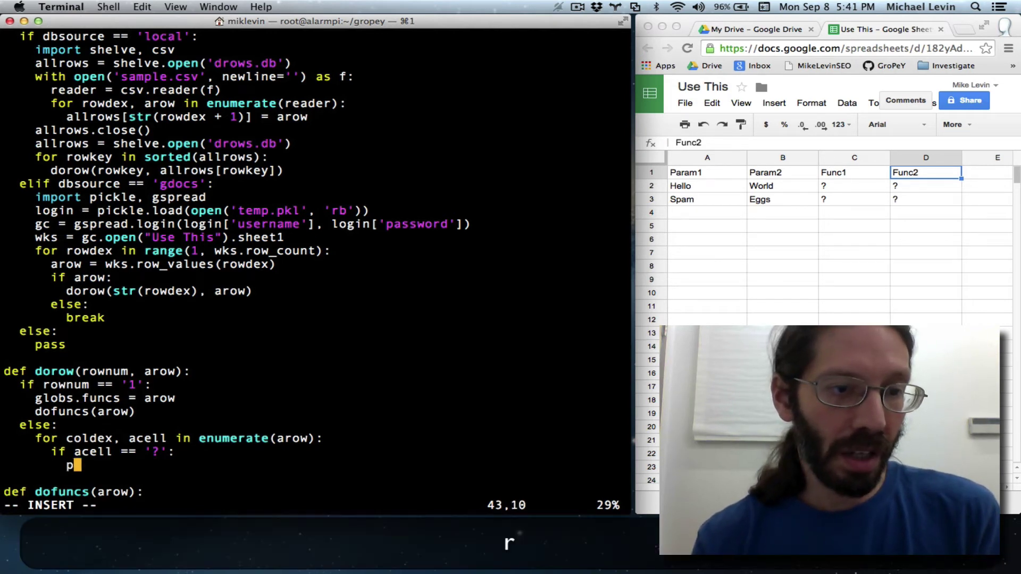
{"action": "type", "text": "rint("}
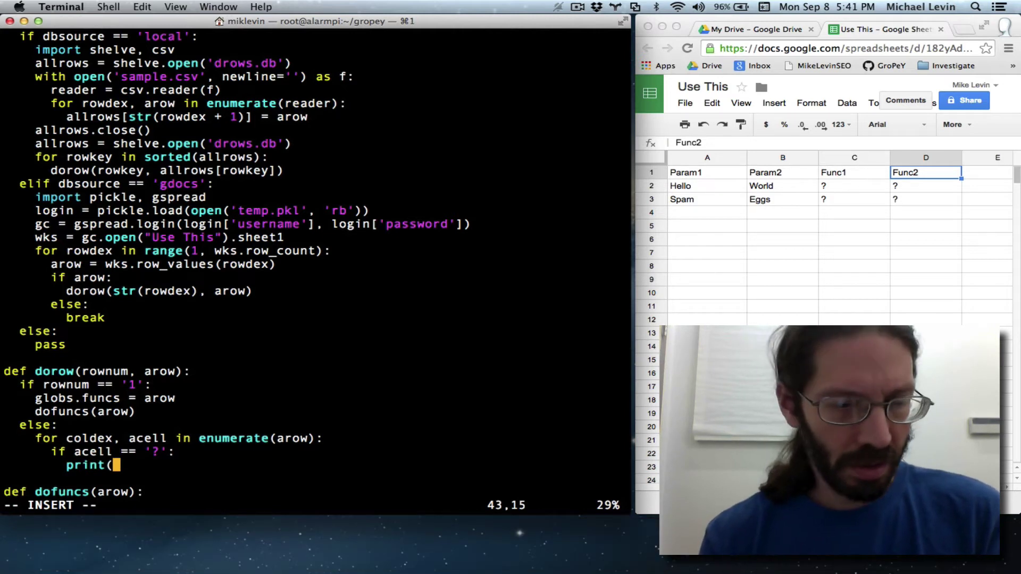
{"action": "type", "text": "globs."}
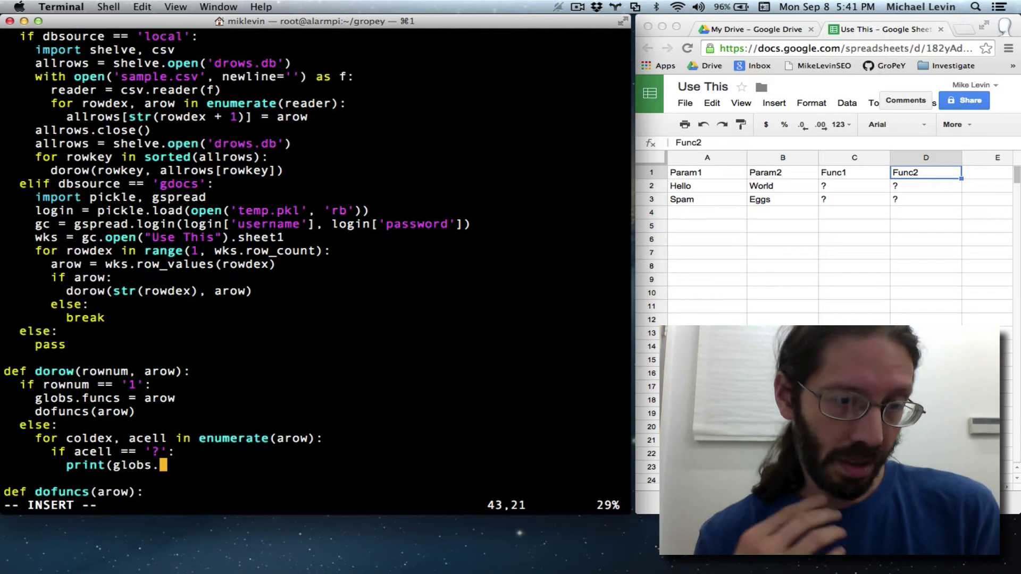
{"action": "type", "text": "funcs"}
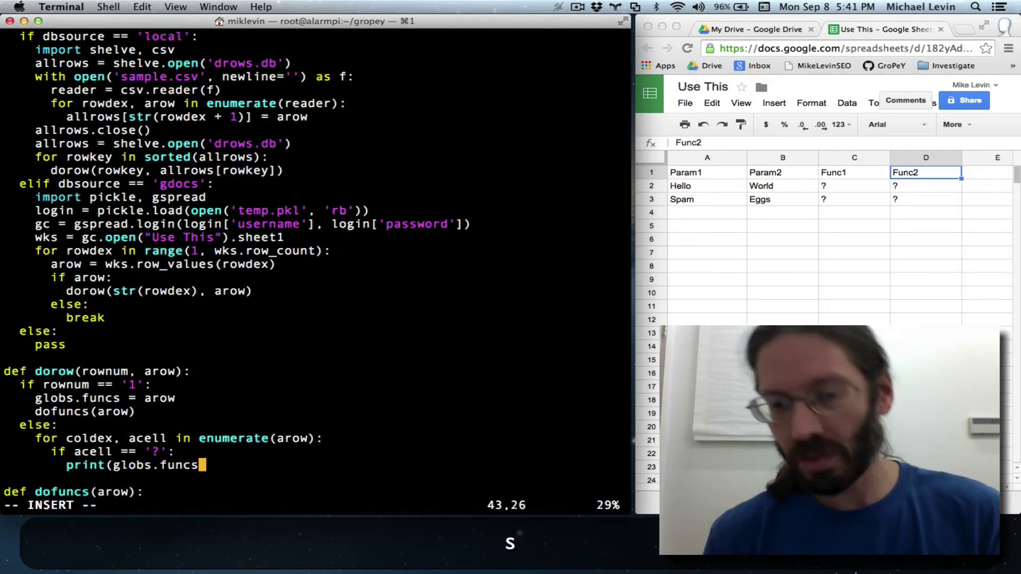
{"action": "type", "text": "["}
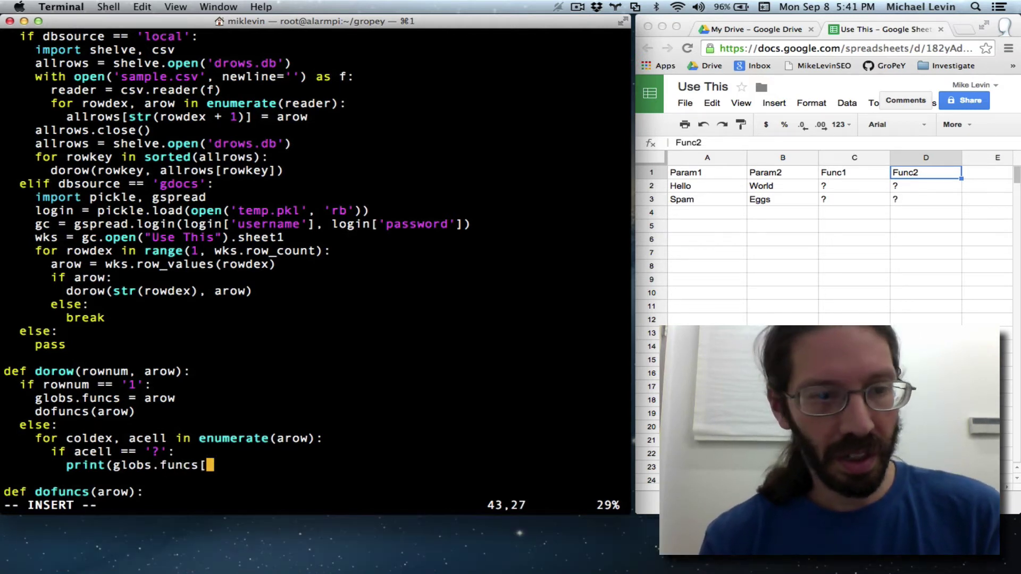
{"action": "type", "text": "coldex"}
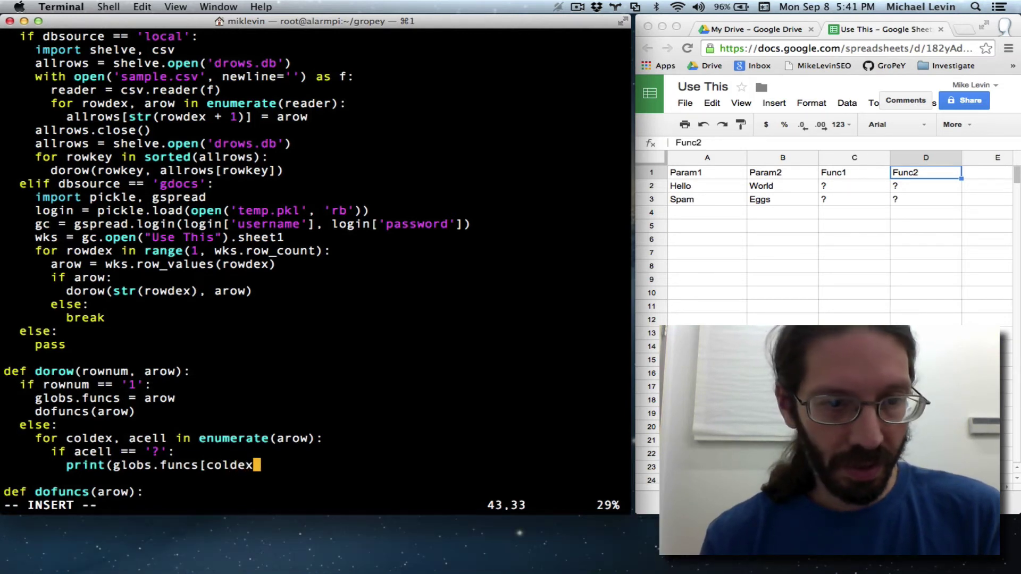
{"action": "type", "text": "])"}
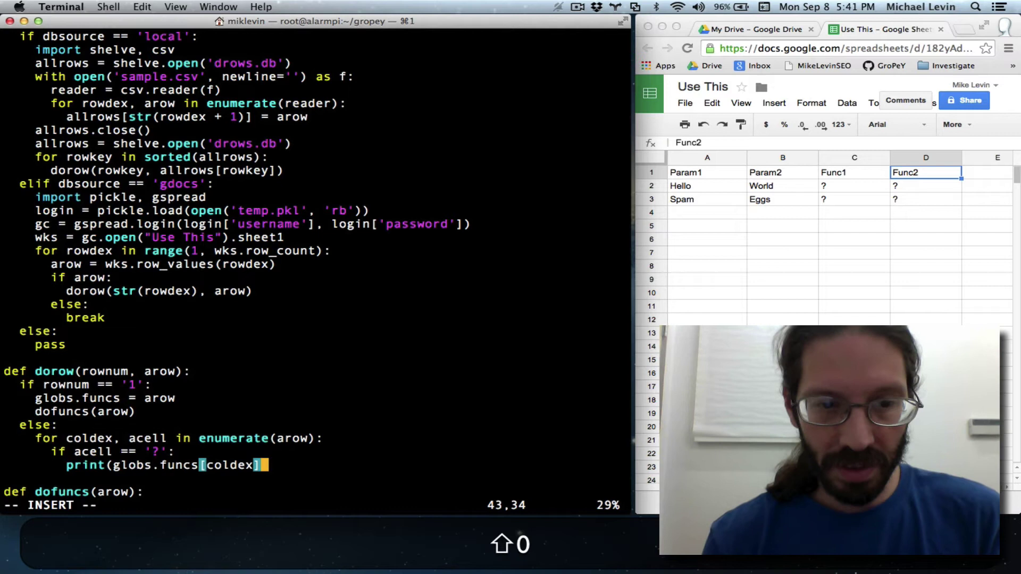
{"action": "key", "text": "Escape"}
{"action": "type", "text": ":"}
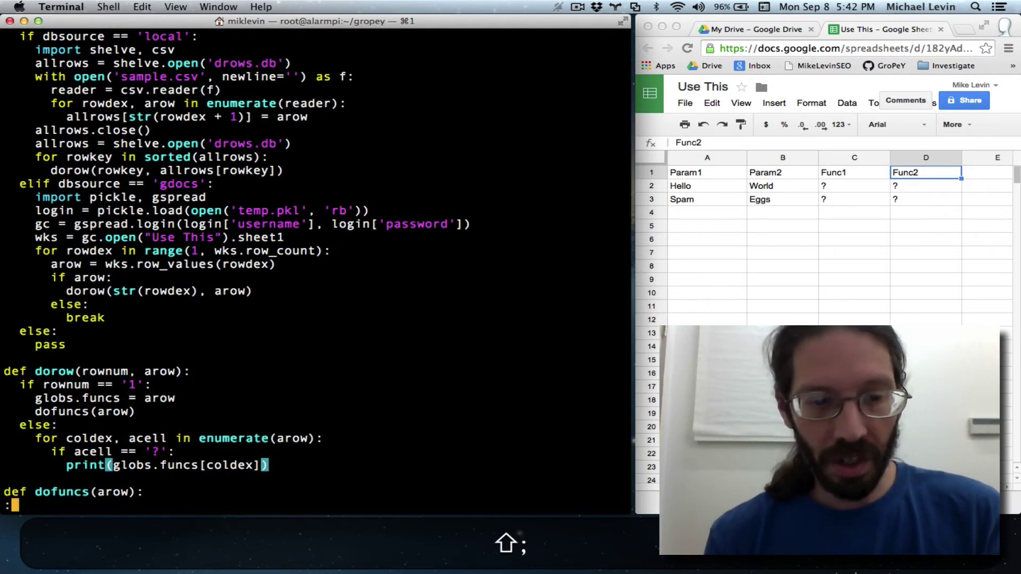
{"action": "type", "text": "w"}
Save gro.py and run it to see Func1 and Func2 printed for the '?' cells
{"action": "key", "text": "Return"}
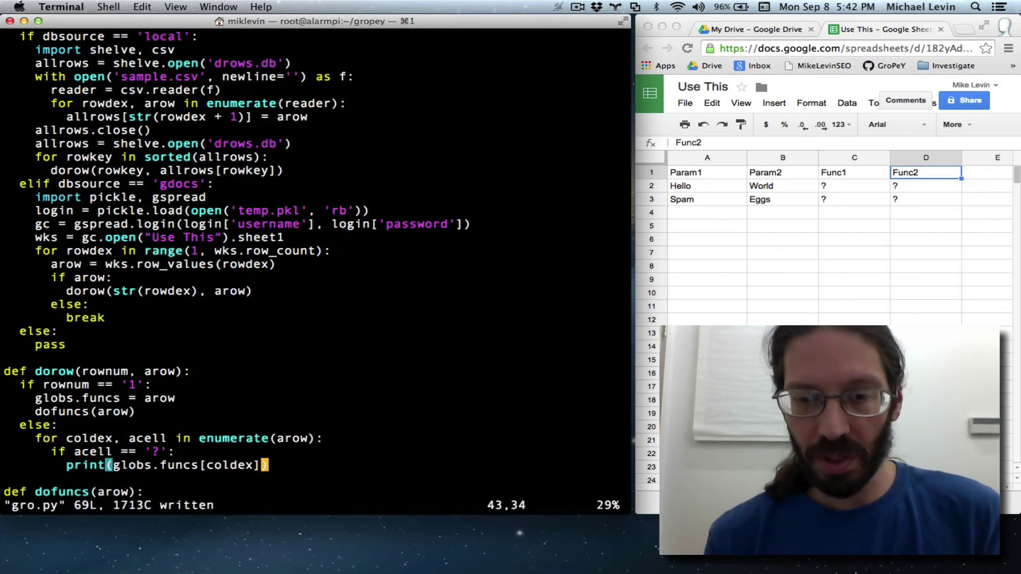
{"action": "type", "text": ":w !python"}
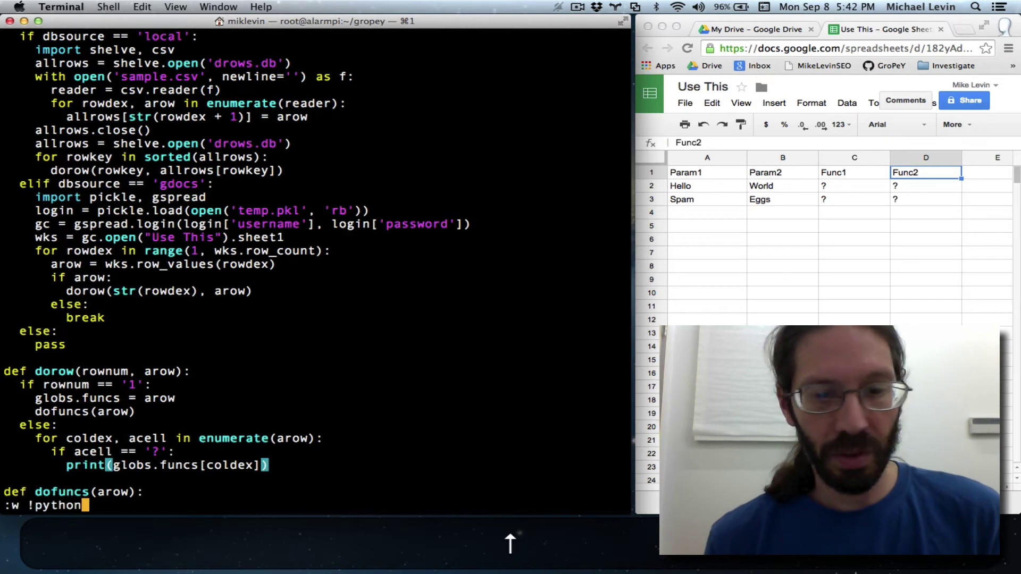
{"action": "key", "text": "Return"}
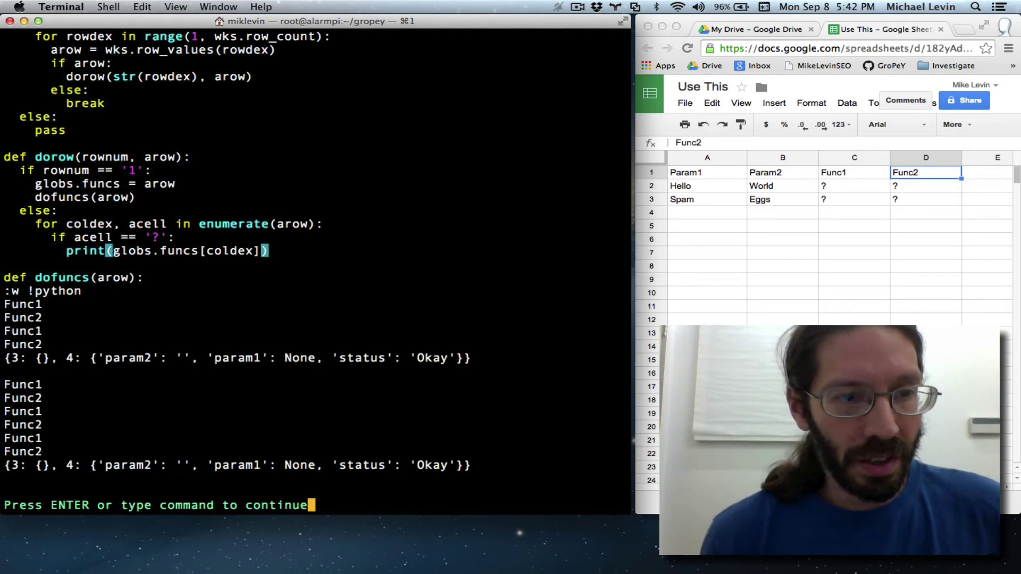
Dismiss the output and turn the '?' print into an fname = globs.funcs[coldex] assignment
{"action": "key", "text": "Return"}
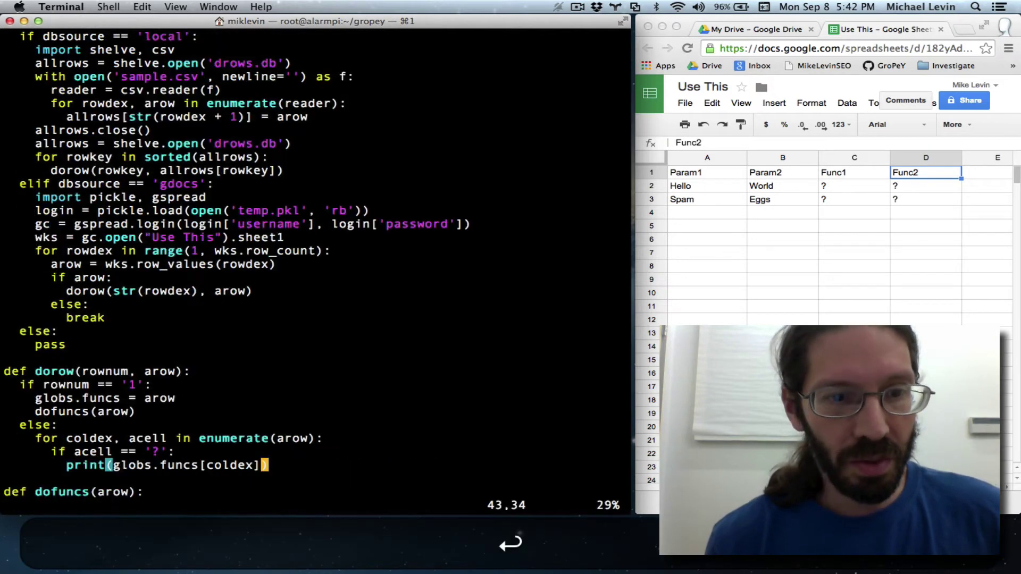
{"action": "key", "text": "Up"}
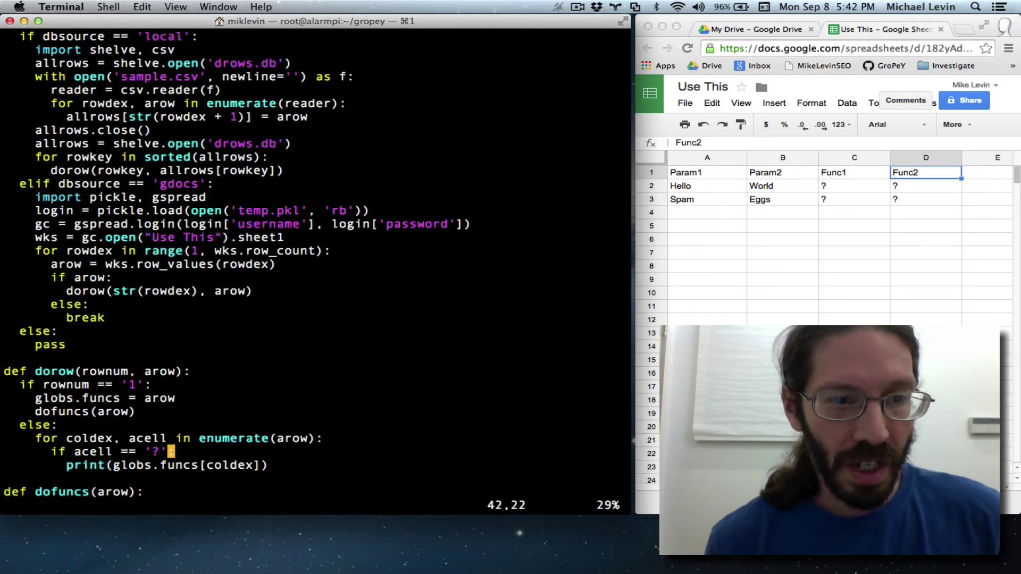
{"action": "key", "text": "Down"}
{"action": "key", "text": "Left"}
{"action": "key", "text": "Left"}
{"action": "key", "text": "Left"}
{"action": "key", "text": "Left"}
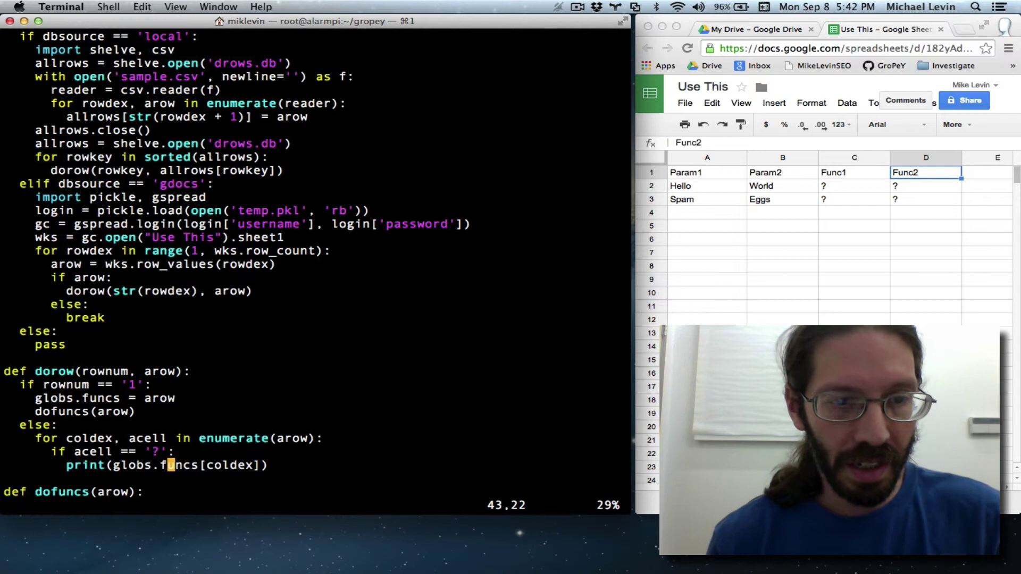
{"action": "key", "text": "Left"}
{"action": "key", "text": "Left"}
{"action": "key", "text": "Left"}
{"action": "key", "text": "i"}
{"action": "key", "text": "BackSpace"}
{"action": "key", "text": "BackSpace"}
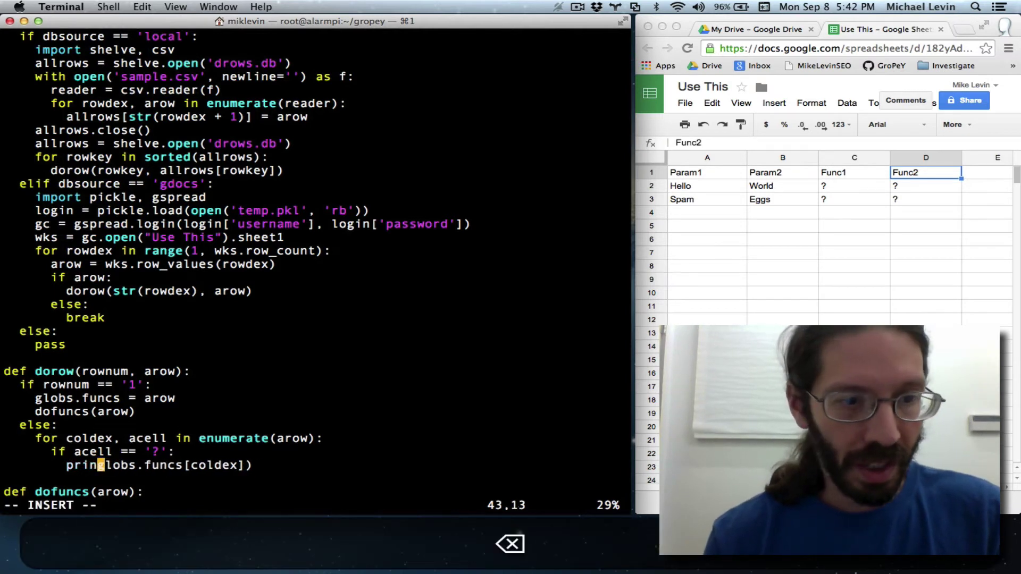
{"action": "key", "text": "BackSpace"}
{"action": "key", "text": "BackSpace"}
{"action": "key", "text": "BackSpace"}
{"action": "key", "text": "BackSpace"}
{"action": "type", "text": "fna"}
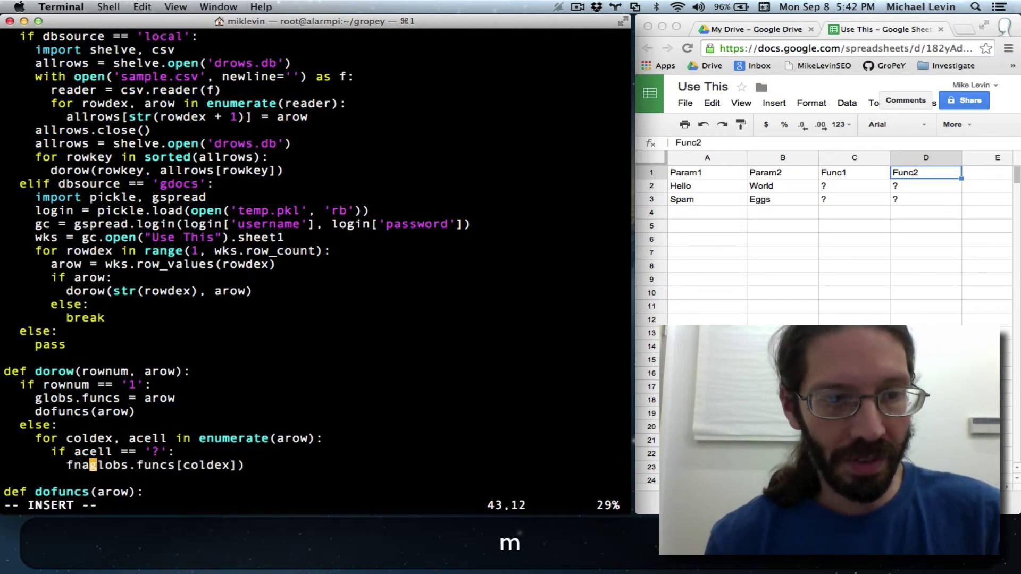
{"action": "type", "text": "me ="}
Remove the trailing parenthesis, start a line below, and glance at dofuncs before returning
{"action": "key", "text": "Right"}
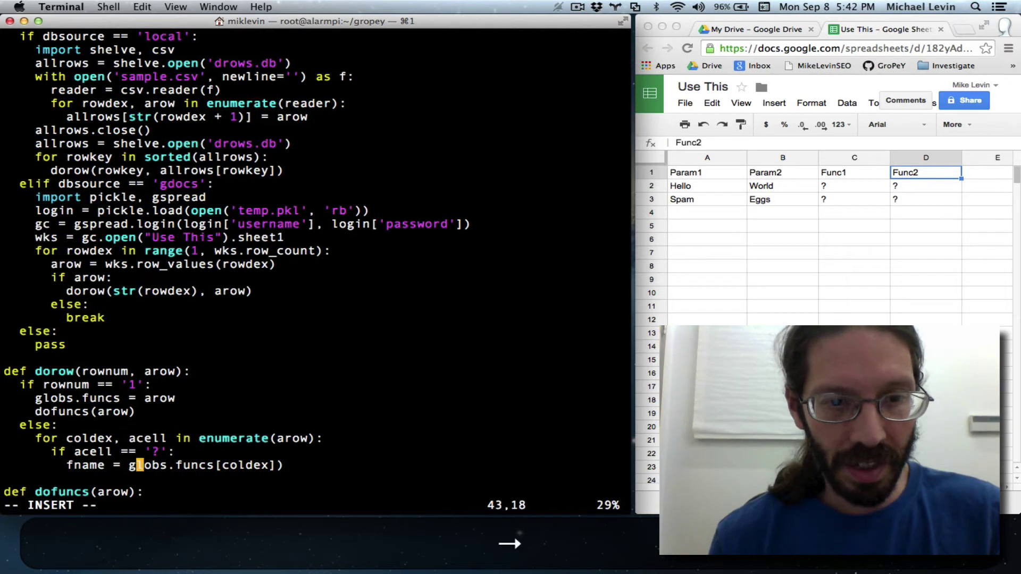
{"action": "key", "text": "Right"}
{"action": "key", "text": "Right"}
{"action": "key", "text": "Right"}
{"action": "key", "text": "Right"}
{"action": "key", "text": "Right"}
{"action": "key", "text": "Right"}
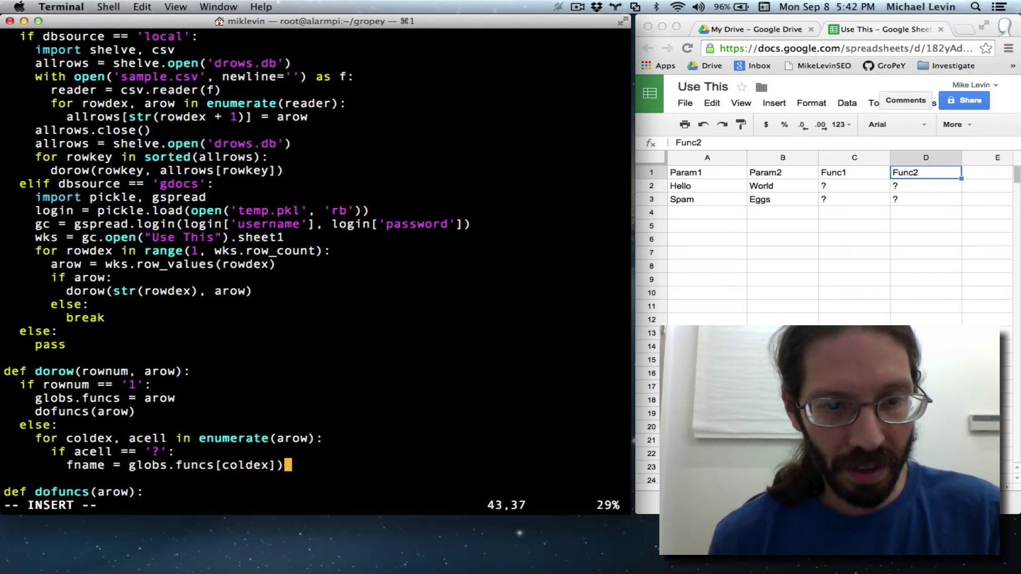
{"action": "key", "text": "BackSpace"}
{"action": "key", "text": "Return"}
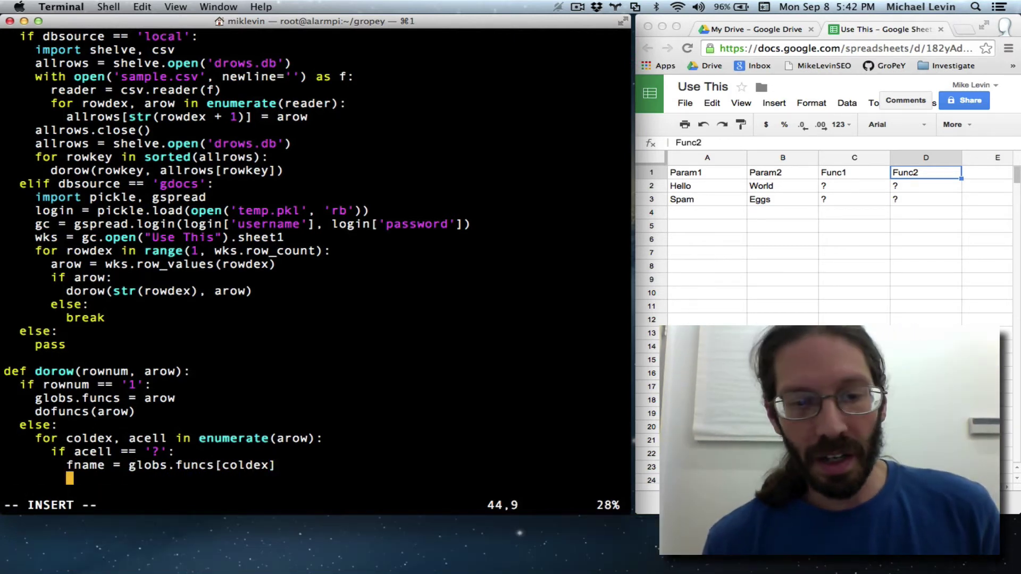
{"action": "key", "text": "Down"}
{"action": "key", "text": "Down"}
{"action": "key", "text": "Down"}
{"action": "key", "text": "Down"}
{"action": "key", "text": "Down"}
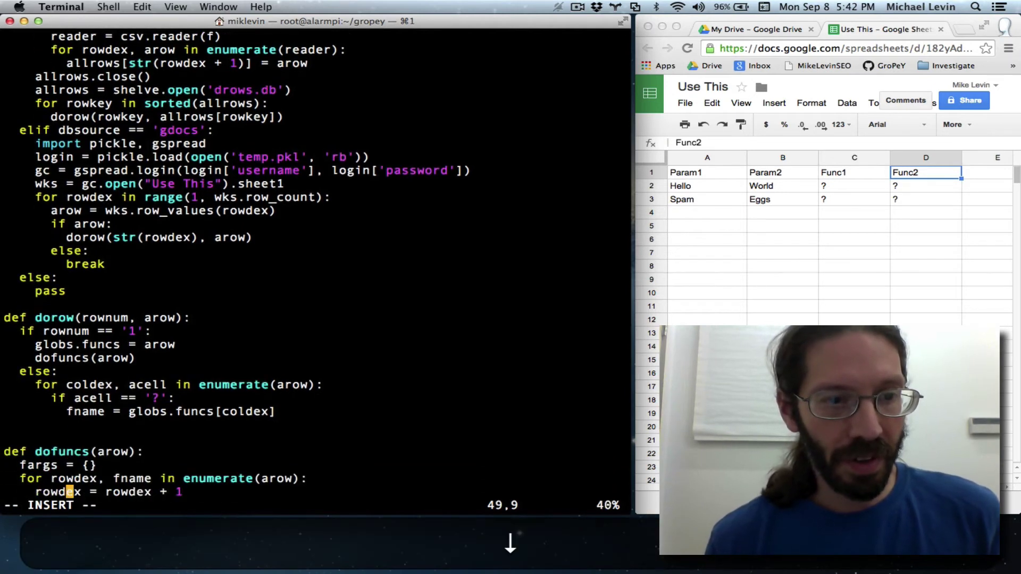
{"action": "key", "text": "Up"}
{"action": "key", "text": "Up"}
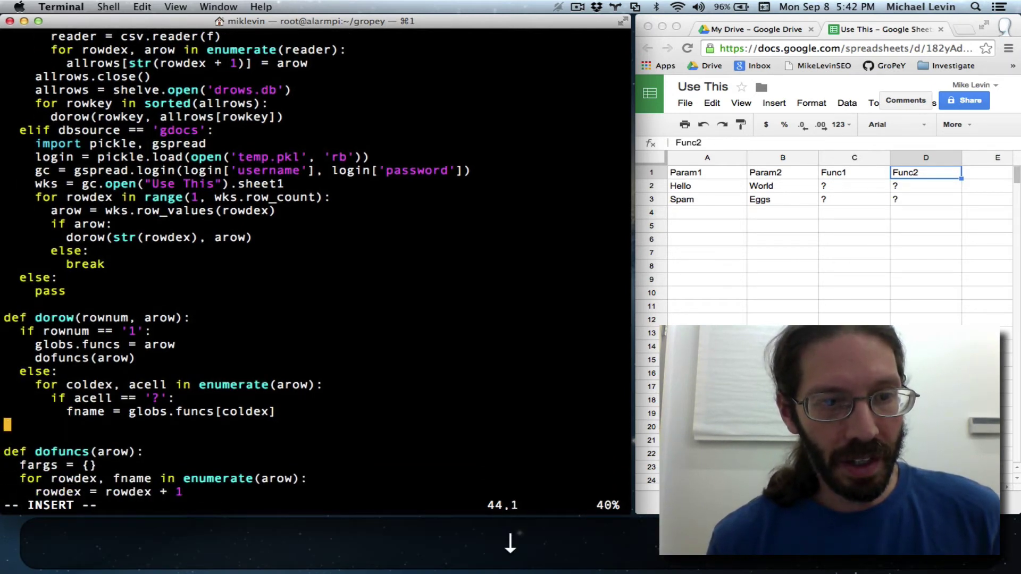
{"action": "key", "text": "Up"}
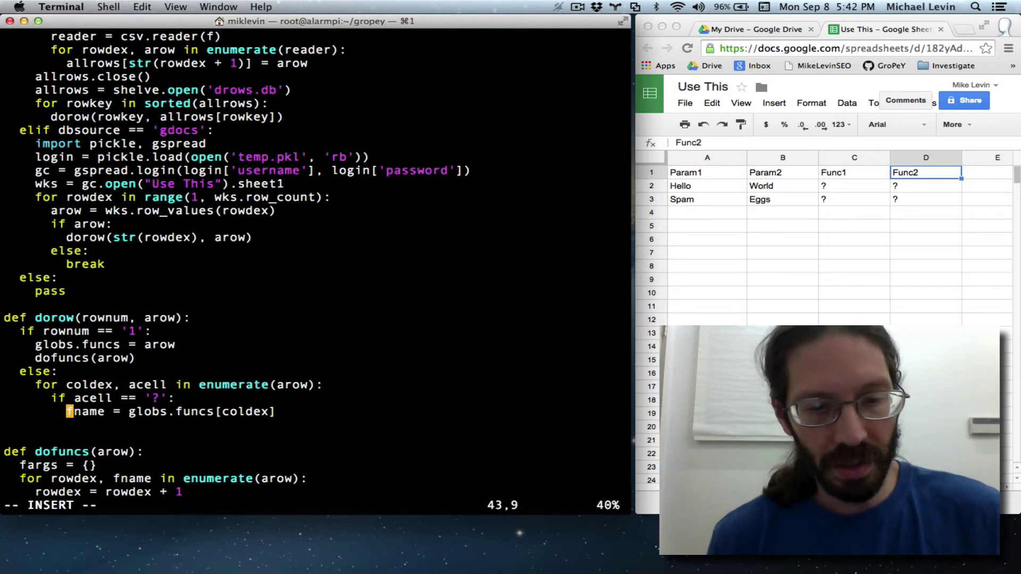
Undo the fname change, then add print(globs.fargs[coldex]) under the function-name print in dorow
{"action": "key", "text": "Escape"}
{"action": "key", "text": "u"}
{"action": "key", "text": "u"}
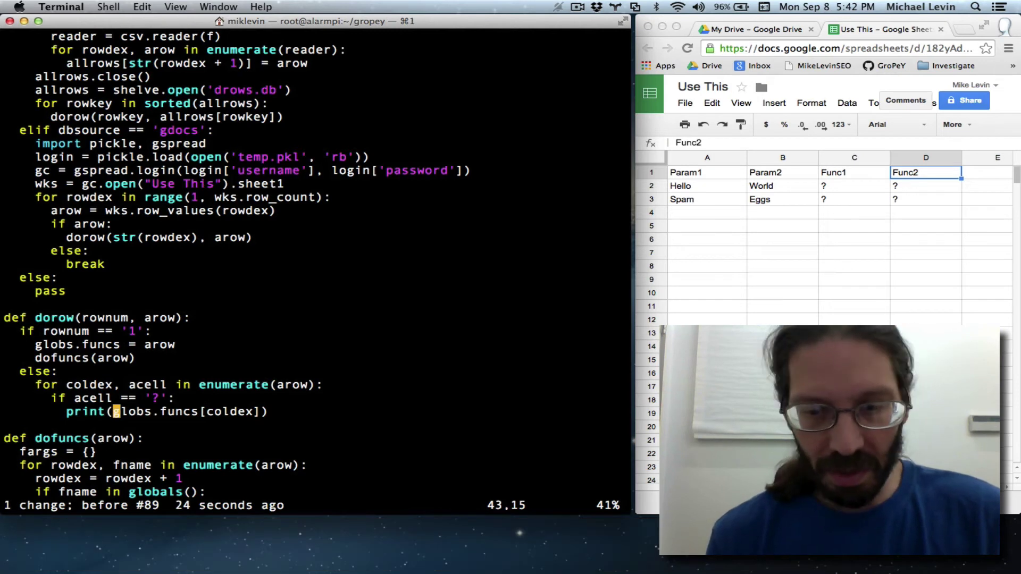
{"action": "type", "text": "oprint"}
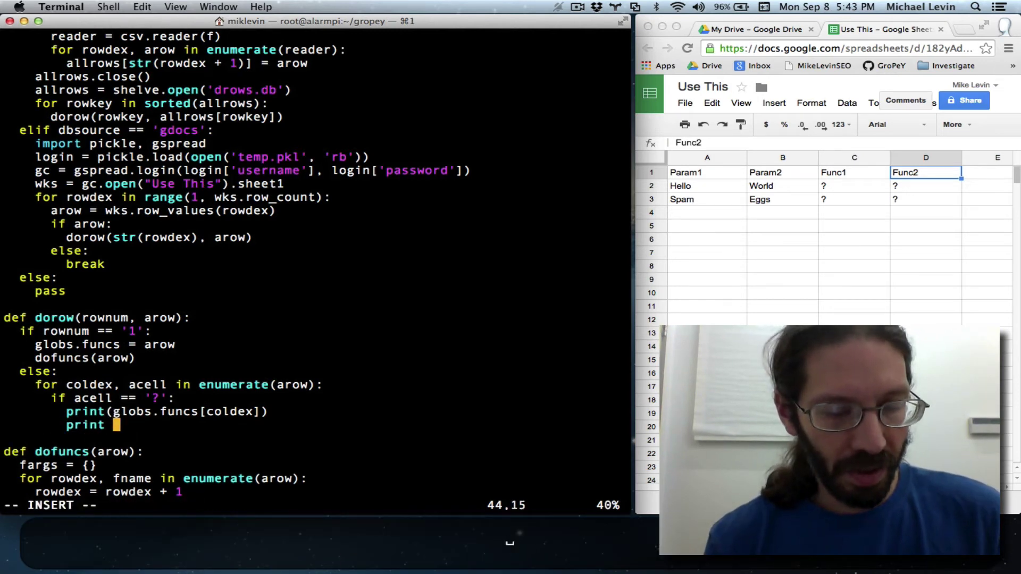
{"action": "key", "text": "BackSpace"}
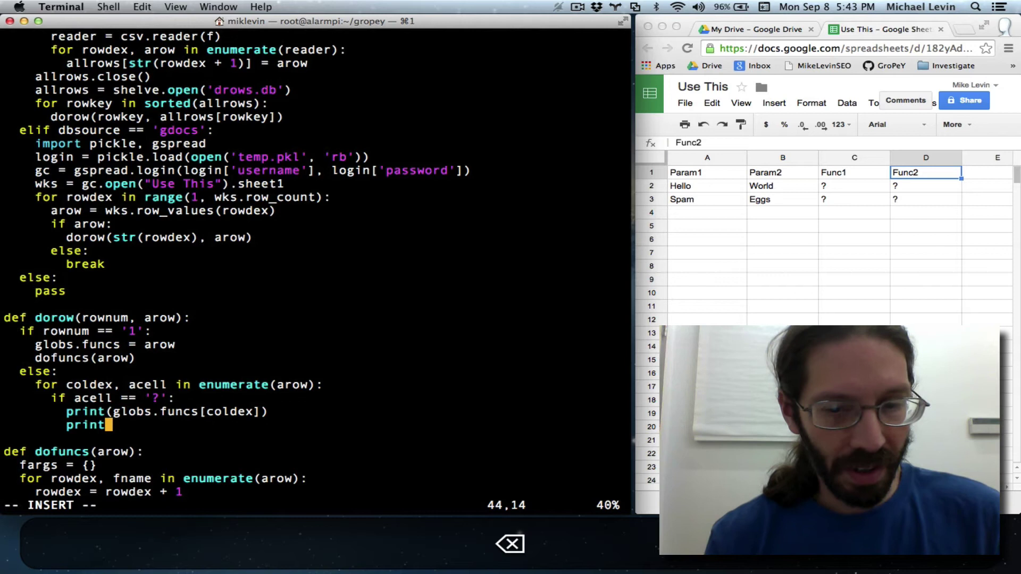
{"action": "type", "text": "("}
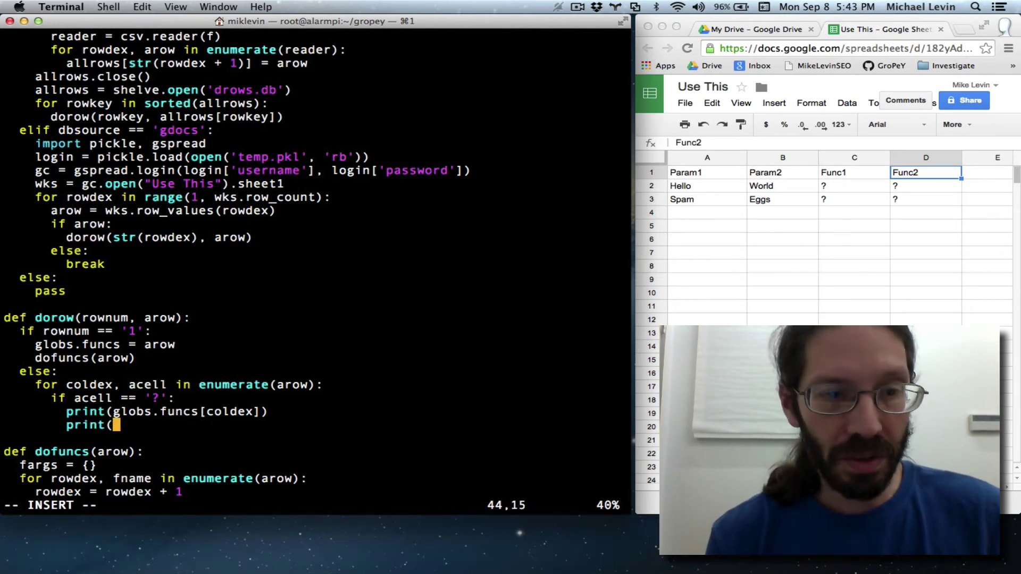
{"action": "type", "text": "glob"}
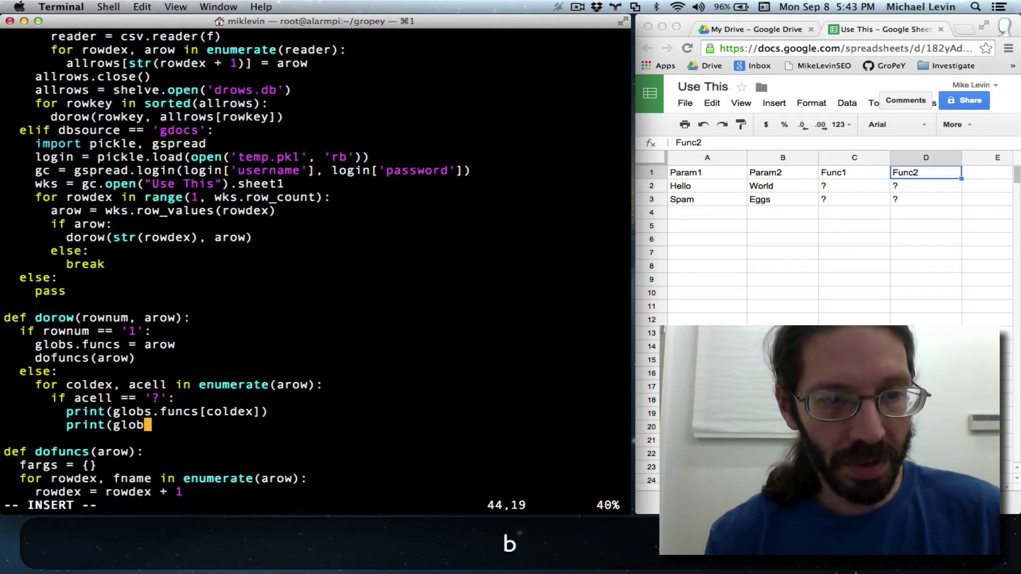
{"action": "type", "text": "s.fa"}
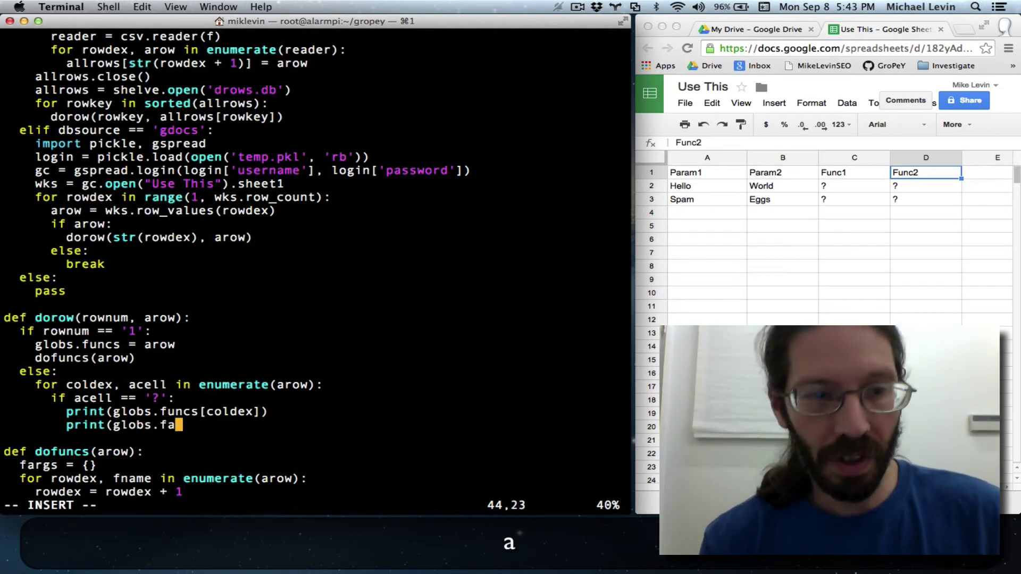
{"action": "type", "text": "rgs"}
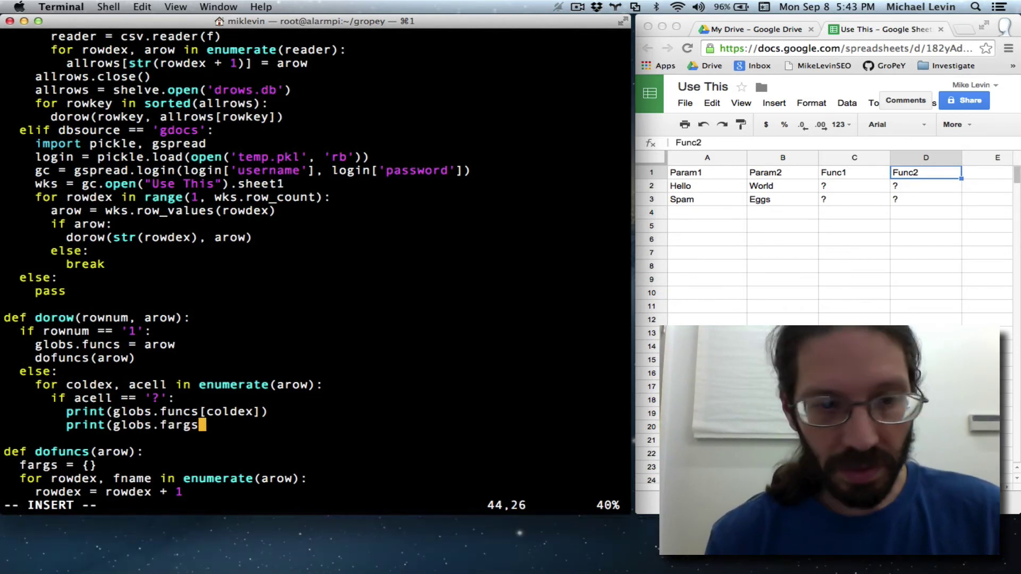
{"action": "type", "text": "[co"}
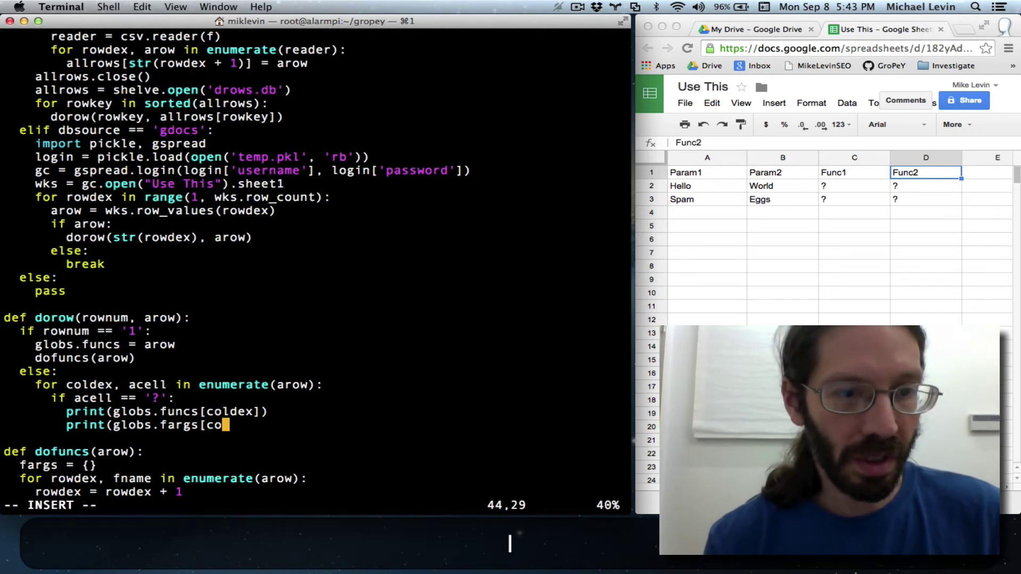
{"action": "type", "text": "ldex"}
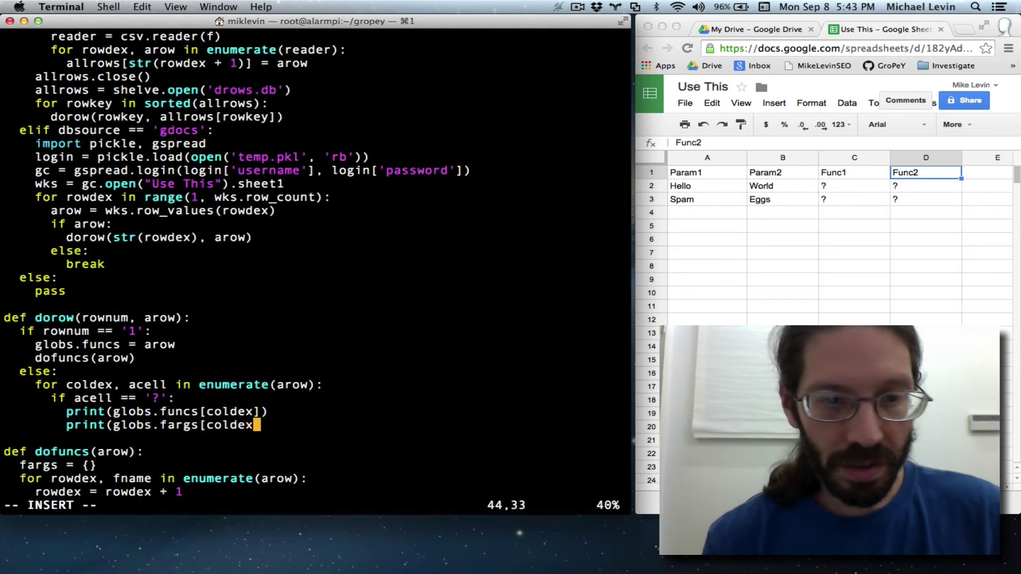
{"action": "type", "text": "]"}
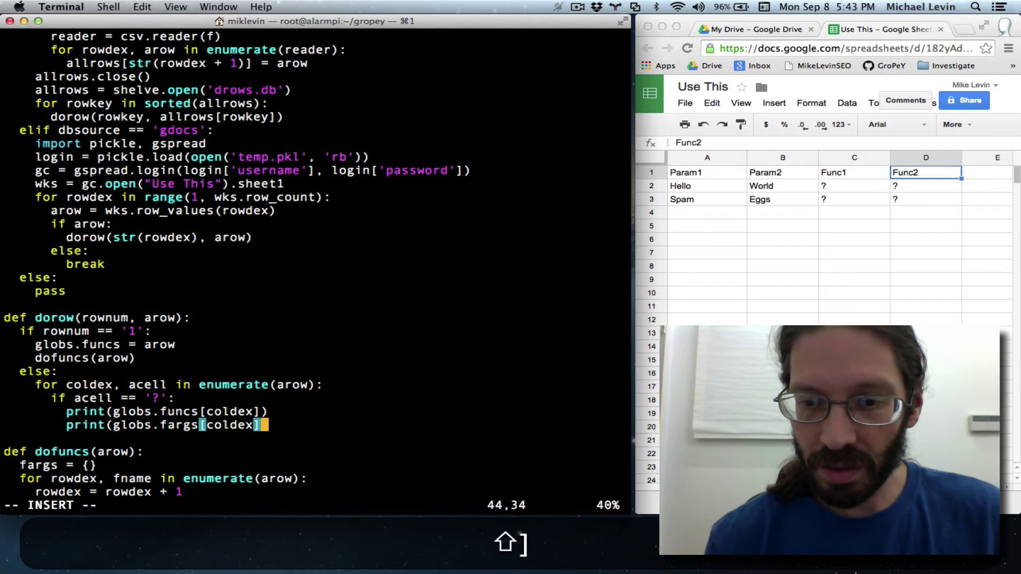
{"action": "type", "text": ")"}
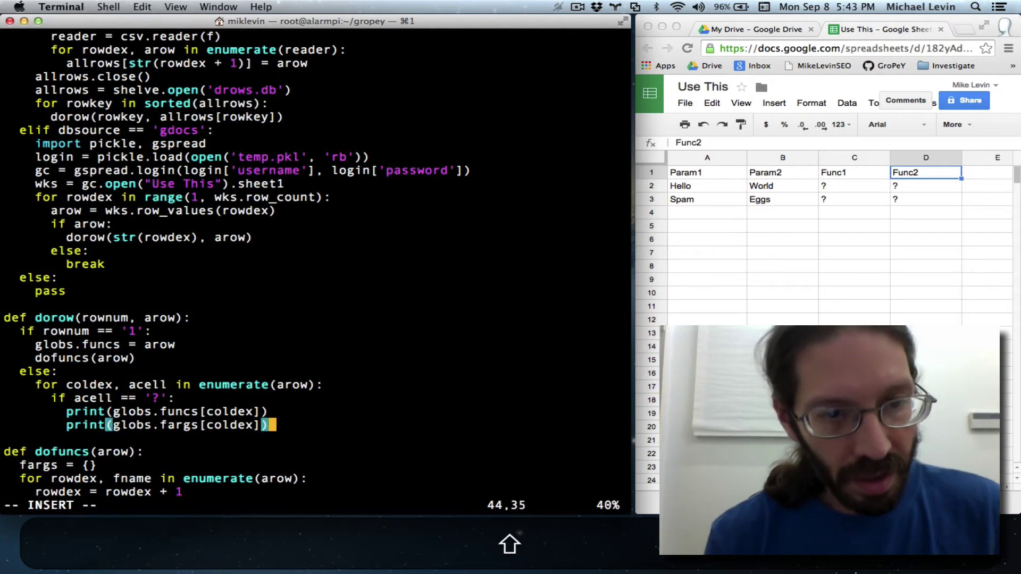
{"action": "key", "text": "Escape"}
{"action": "type", "text": ":"}
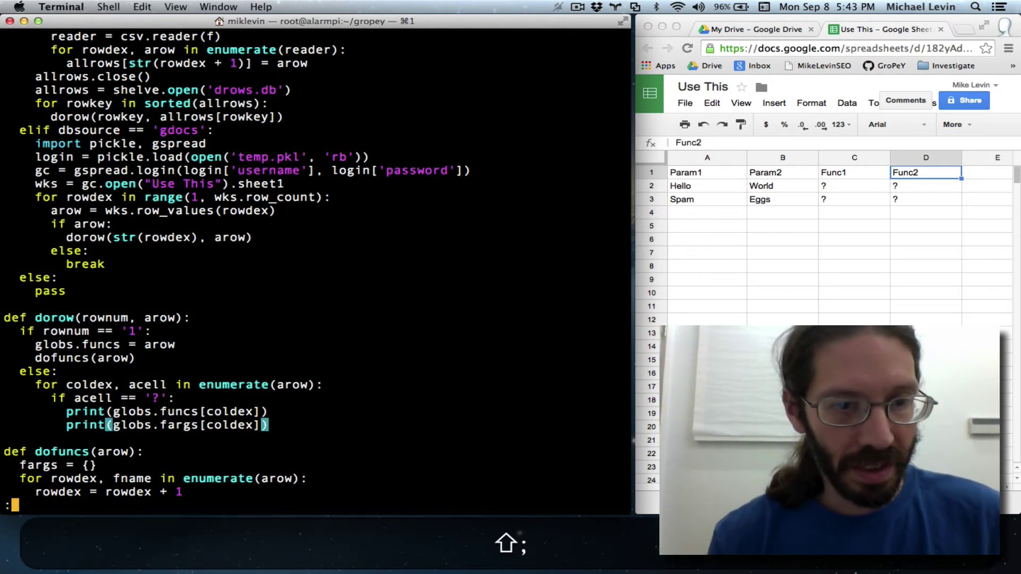
{"action": "type", "text": "w"}
Save gro.py and run it through Python; it prints Func1 then raises KeyError: 2 in dorow
{"action": "key", "text": "Return"}
{"action": "type", "text": ":"}
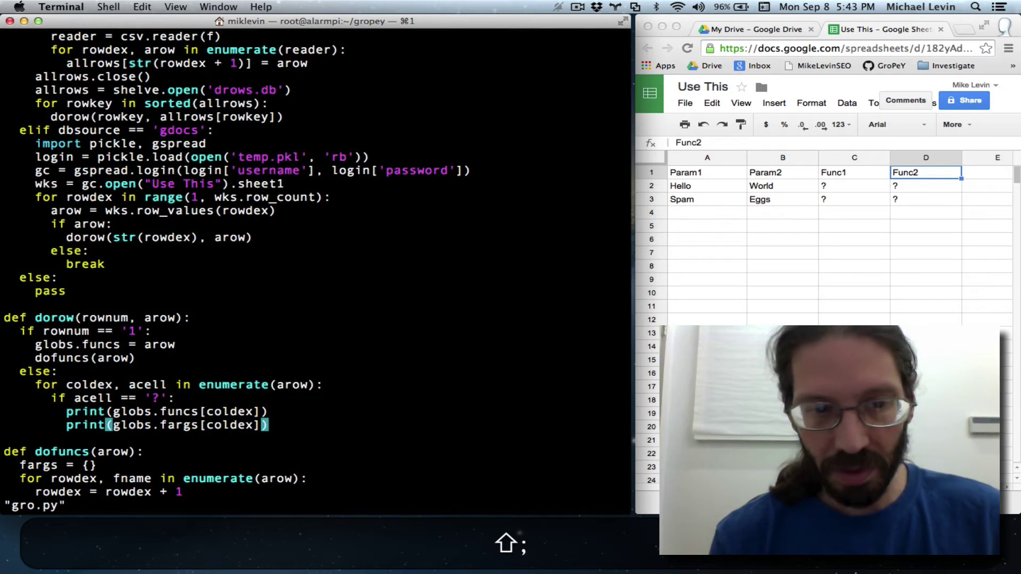
{"action": "key", "text": "shift+Up"}
{"action": "key", "text": "Escape"}
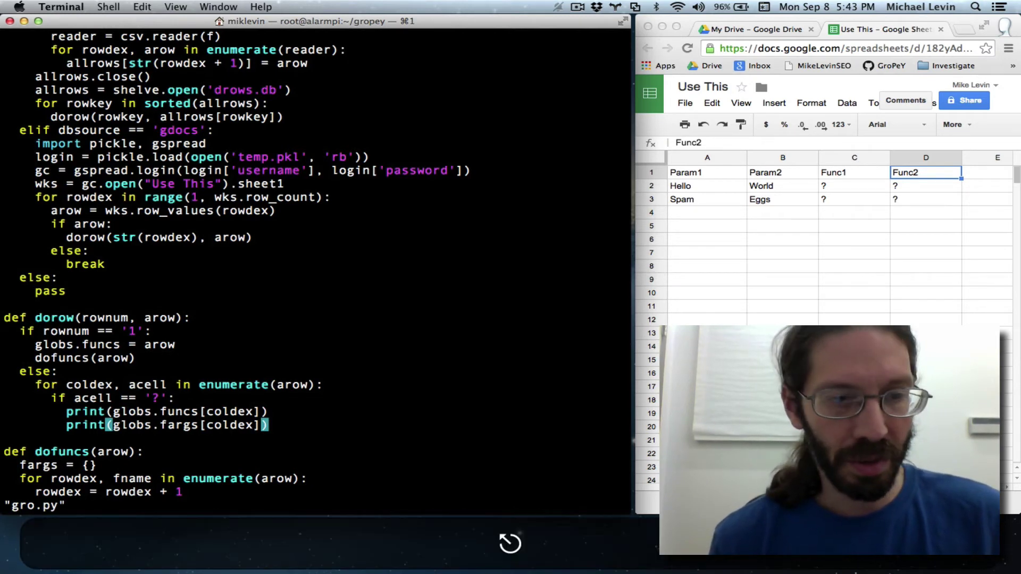
{"action": "type", "text": ":w"}
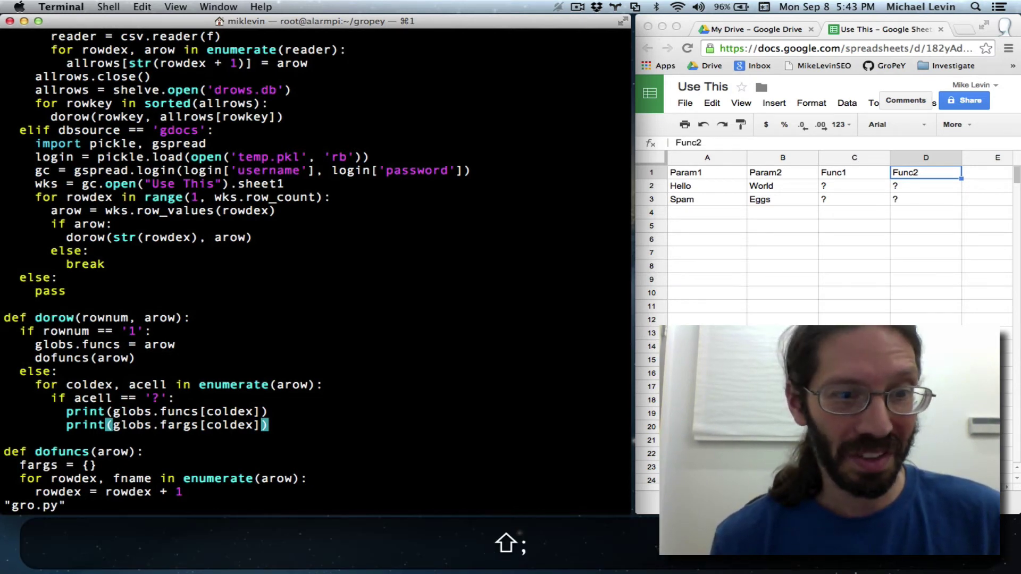
{"action": "type", "text": " !python"}
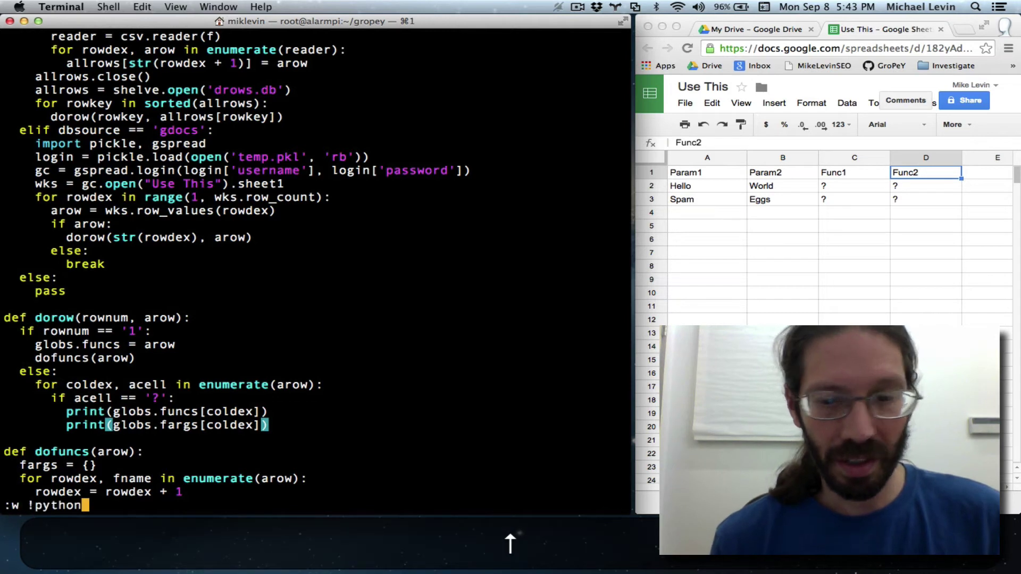
{"action": "key", "text": "Return"}
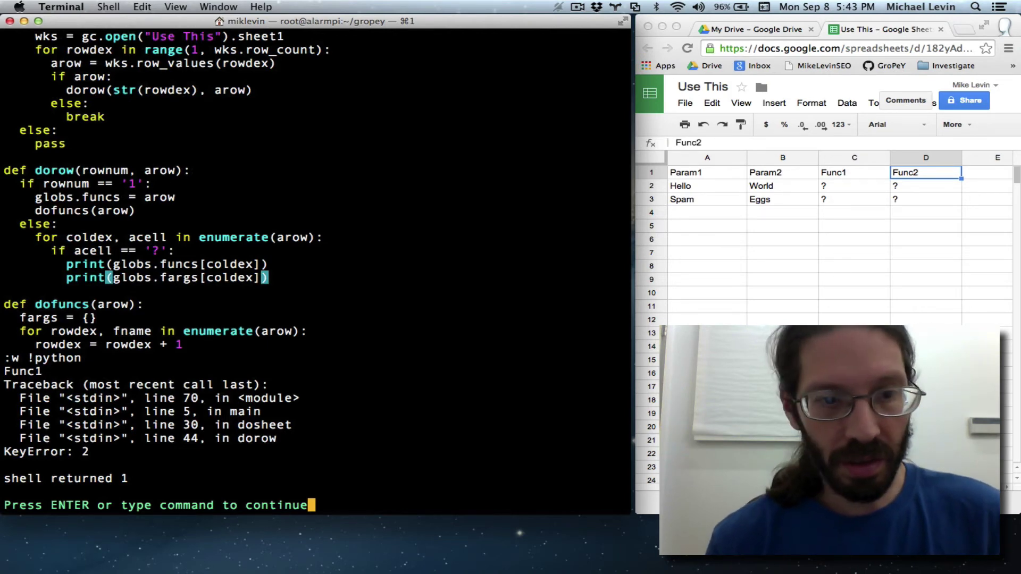
{"action": "key", "text": "Return"}
{"action": "type", "text": ":4"}
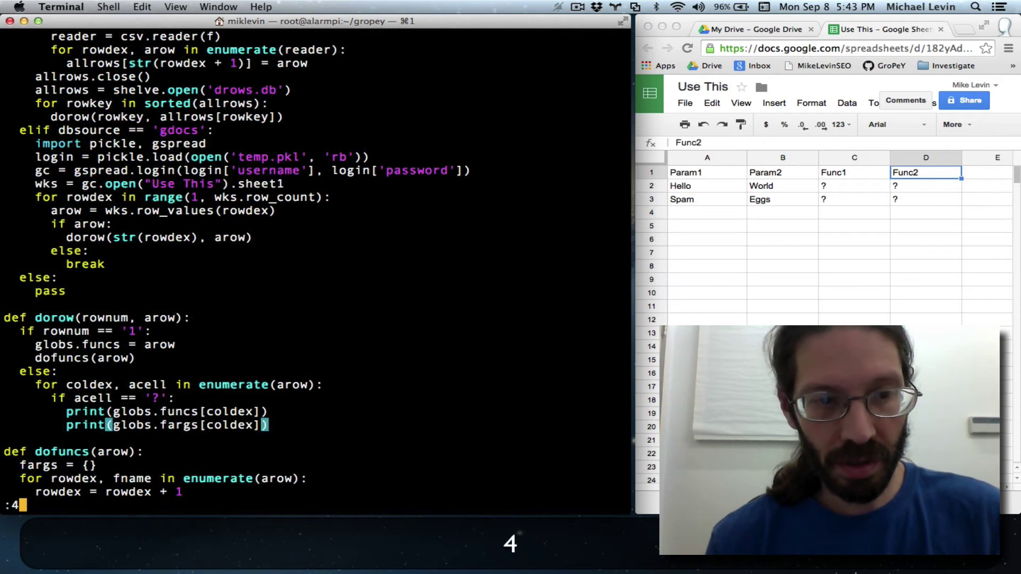
{"action": "type", "text": "4"}
On line 44 quote coldex as a string key in the fargs lookup, save and rerun, still getting a KeyError
{"action": "key", "text": "Return"}
{"action": "key", "text": "Right"}
{"action": "key", "text": "Right"}
{"action": "key", "text": "Right"}
{"action": "key", "text": "Right"}
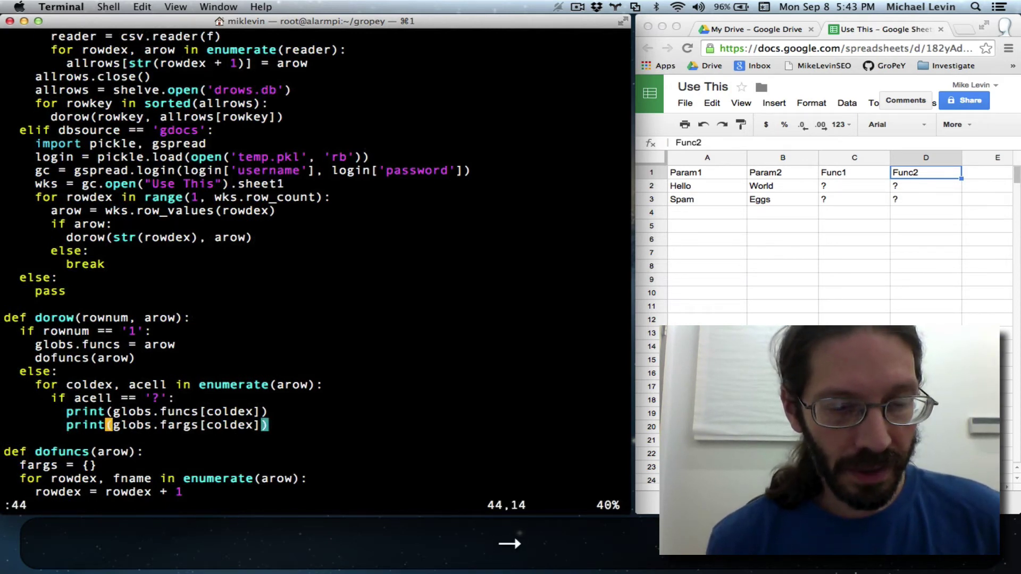
{"action": "key", "text": "Right"}
{"action": "key", "text": "Right"}
{"action": "key", "text": "Right"}
{"action": "key", "text": "Right"}
{"action": "key", "text": "Right"}
{"action": "key", "text": "Right"}
{"action": "key", "text": "Right"}
{"action": "key", "text": "Right"}
{"action": "key", "text": "Right"}
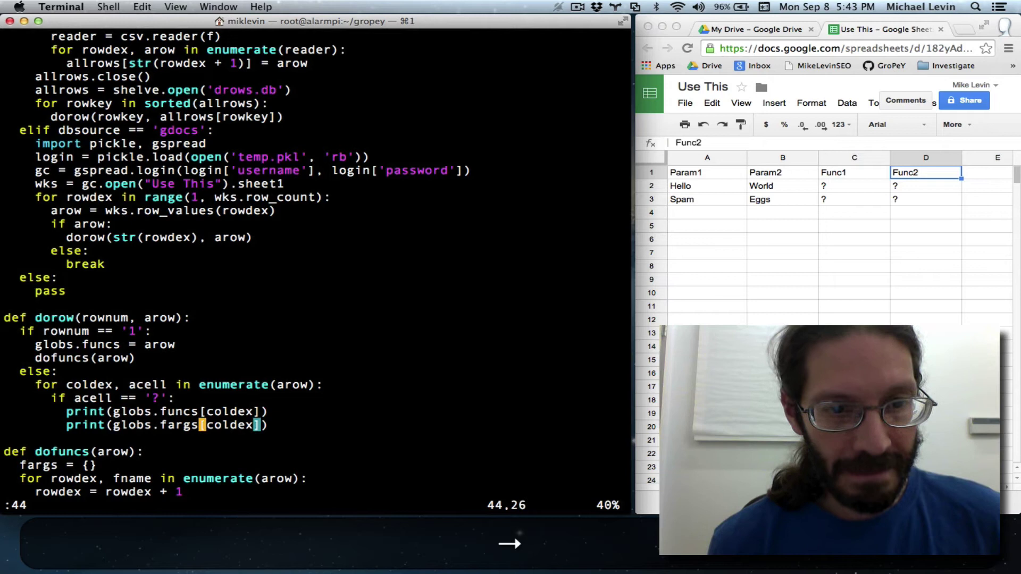
{"action": "key", "text": "Right"}
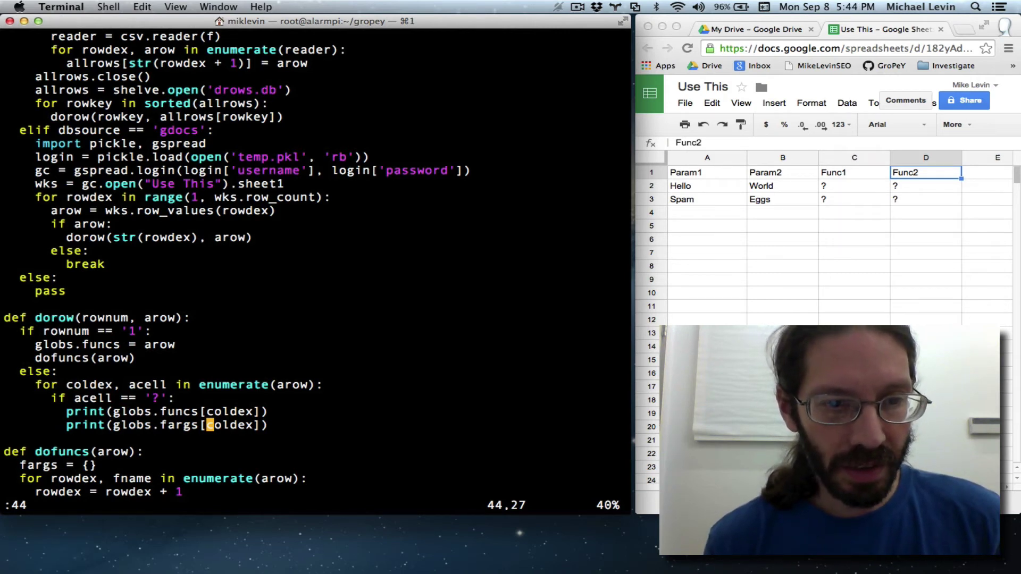
{"action": "type", "text": "i"}
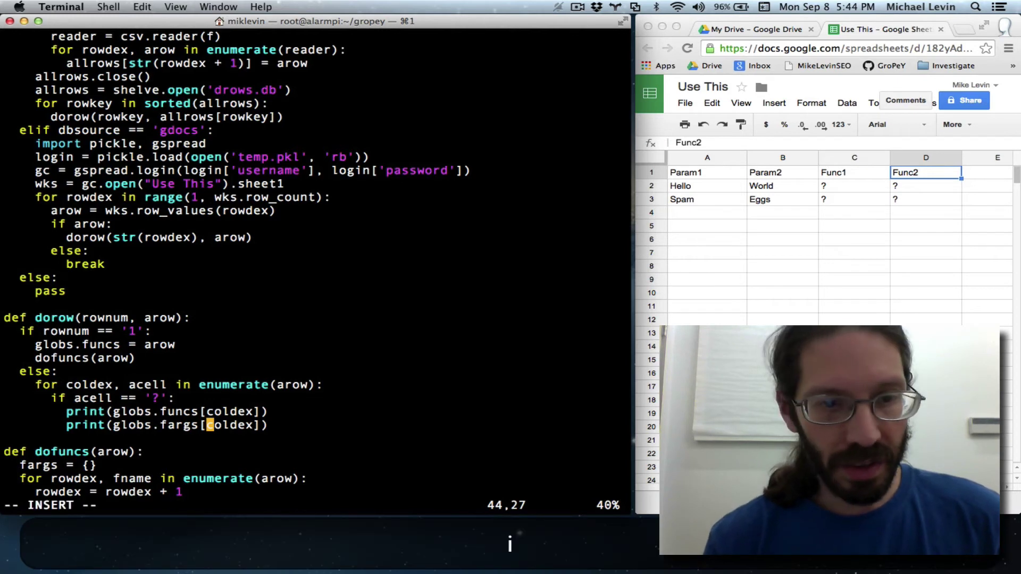
{"action": "type", "text": "'"}
{"action": "key", "text": "Right"}
{"action": "key", "text": "Right"}
{"action": "key", "text": "Right"}
{"action": "key", "text": "Right"}
{"action": "key", "text": "Right"}
{"action": "key", "text": "Right"}
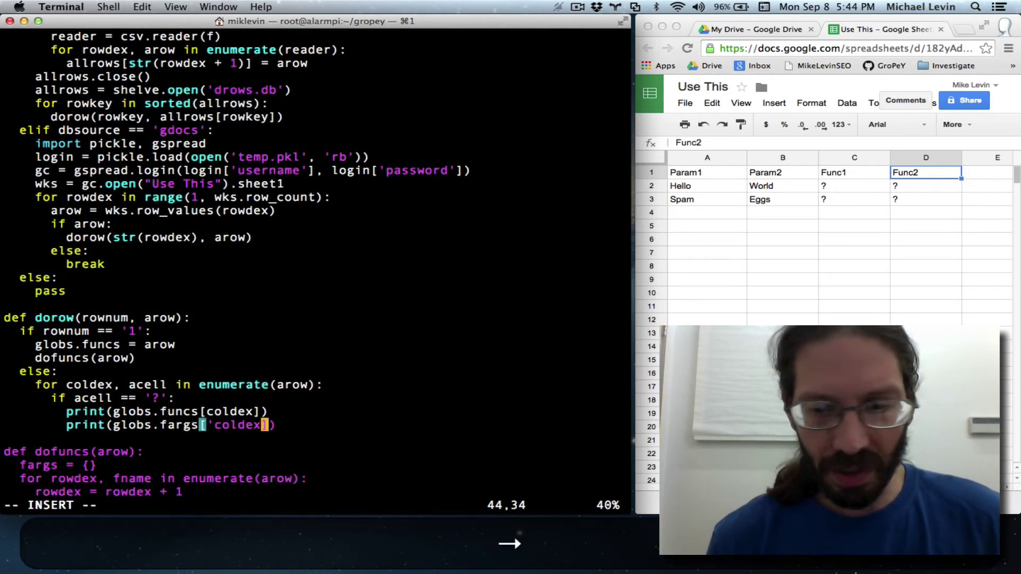
{"action": "type", "text": "'"}
{"action": "key", "text": "Escape"}
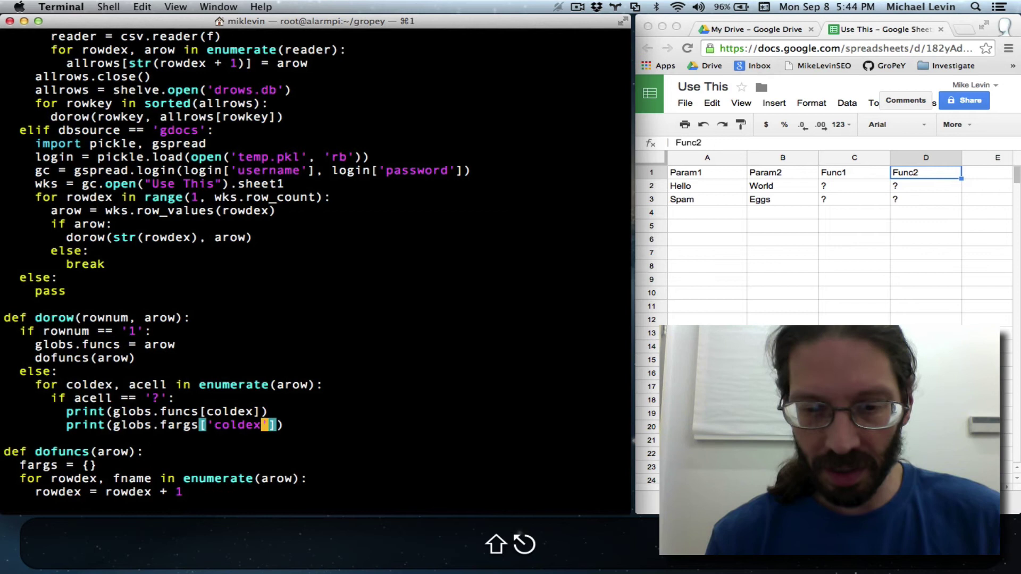
{"action": "type", "text": ":w"}
{"action": "key", "text": "Return"}
{"action": "type", "text": ":w"}
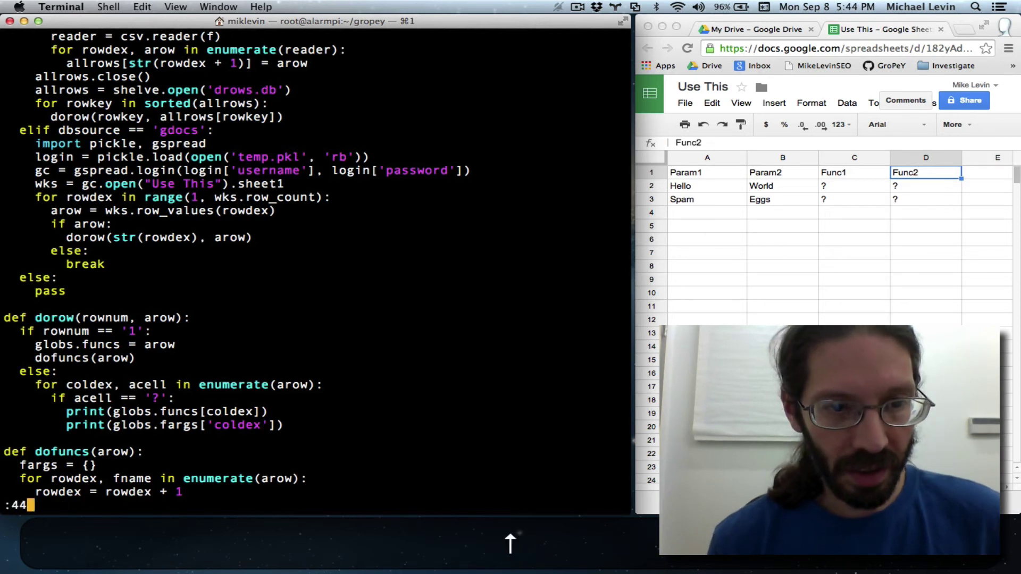
{"action": "type", "text": " !python"}
{"action": "key", "text": "Return"}
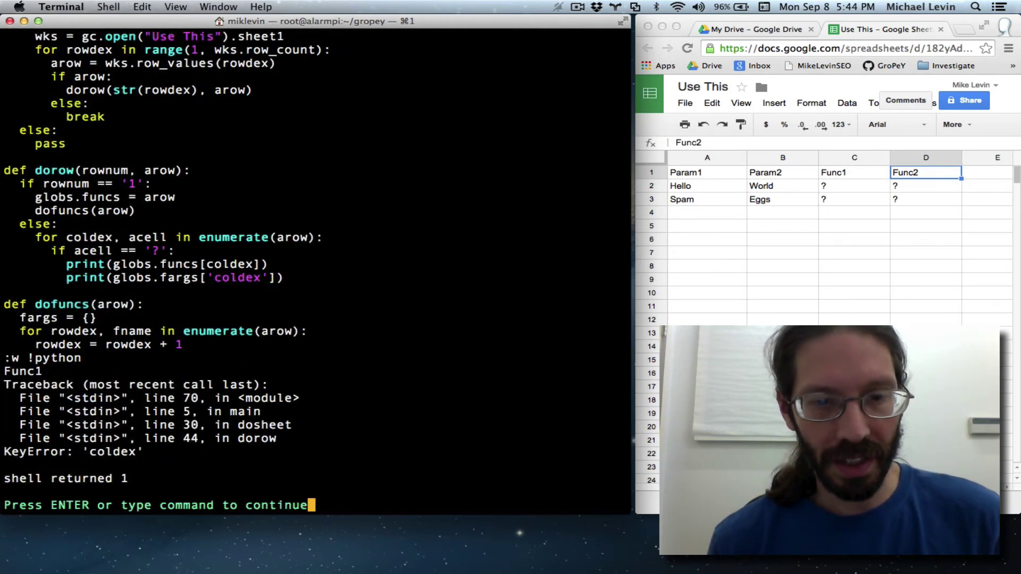
{"action": "key", "text": "Return"}
Replace the quoted key with str(coldex), save and rerun, which raises KeyError: '2'; glance at the sheet's Param2 column
{"action": "key", "text": "Left"}
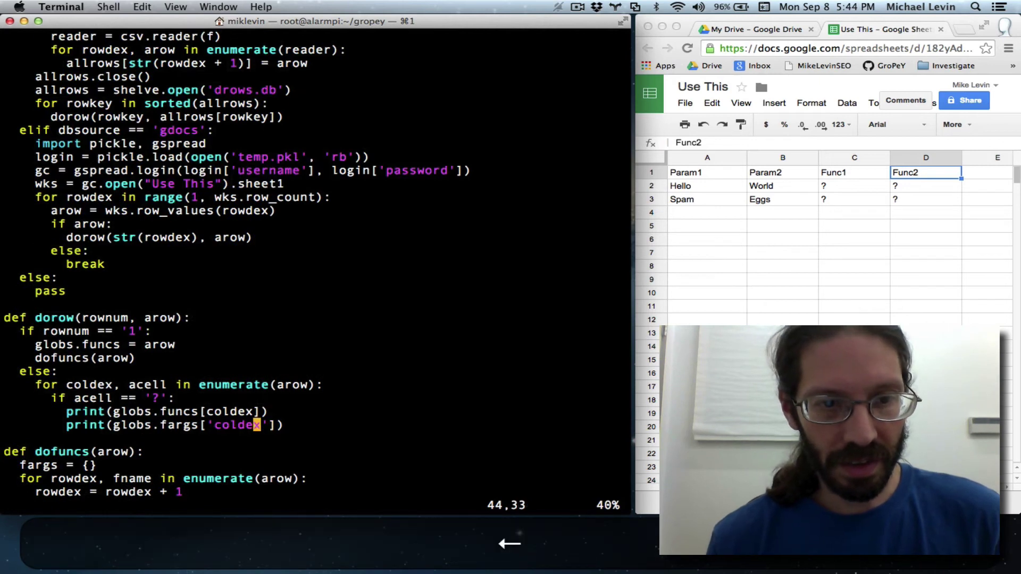
{"action": "key", "text": "i"}
{"action": "key", "text": "BackSpace"}
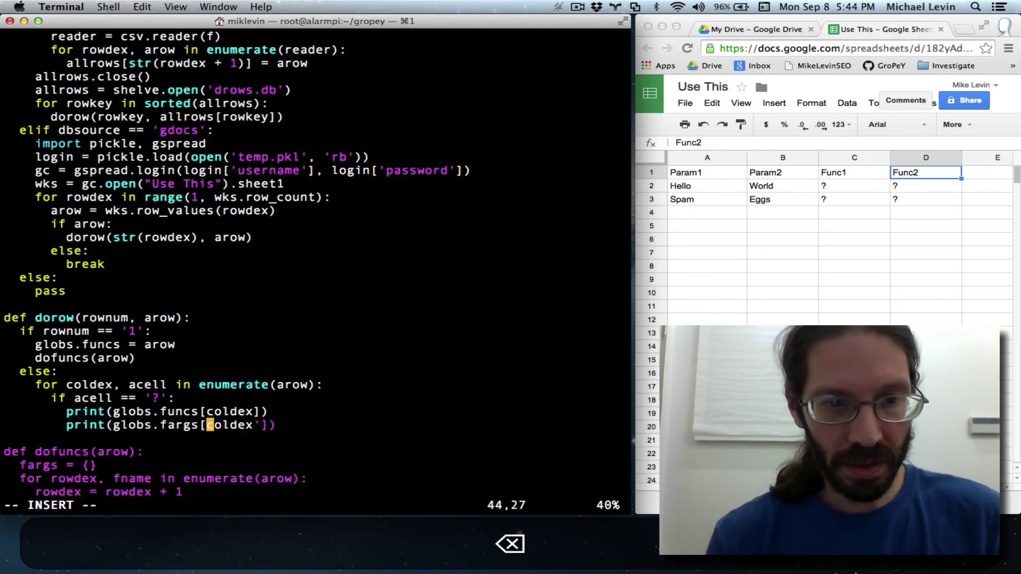
{"action": "type", "text": "str("}
{"action": "key", "text": "Right"}
{"action": "key", "text": "Right"}
{"action": "key", "text": "Right"}
{"action": "key", "text": "Right"}
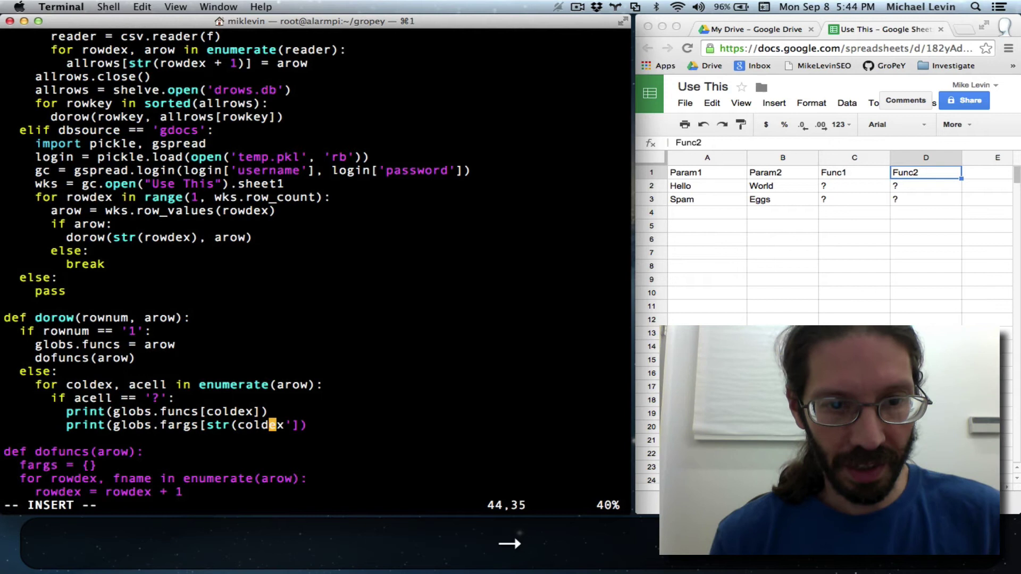
{"action": "key", "text": "BackSpace"}
{"action": "type", "text": ")"}
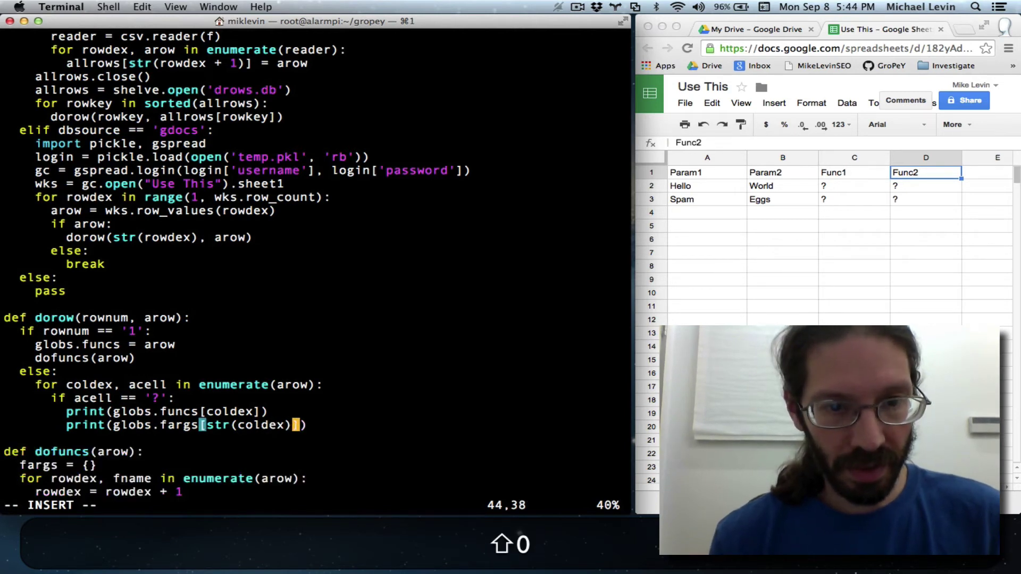
{"action": "key", "text": "Escape"}
{"action": "type", "text": ":w"}
{"action": "key", "text": "Return"}
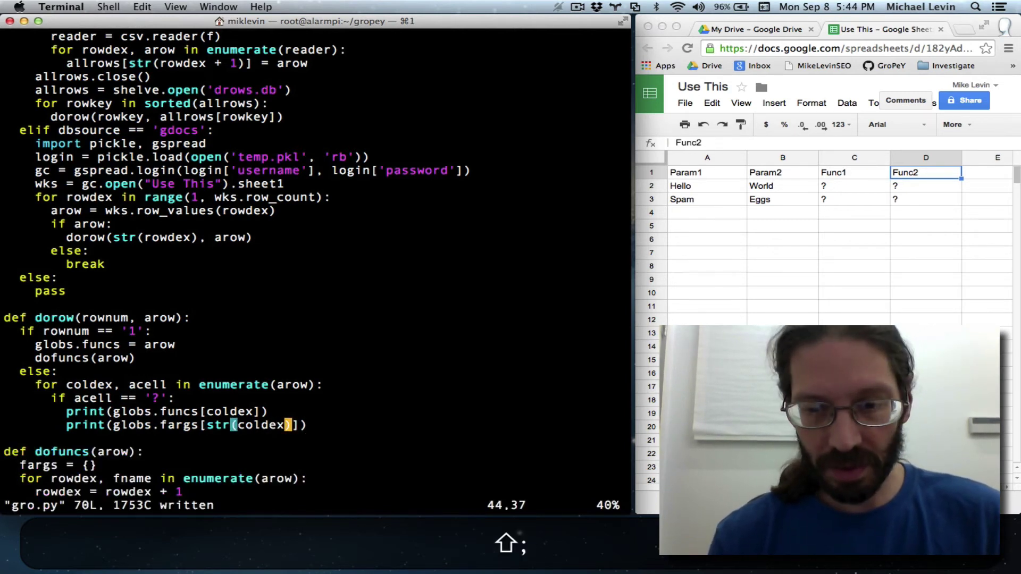
{"action": "type", "text": ":w !python"}
{"action": "key", "text": "Return"}
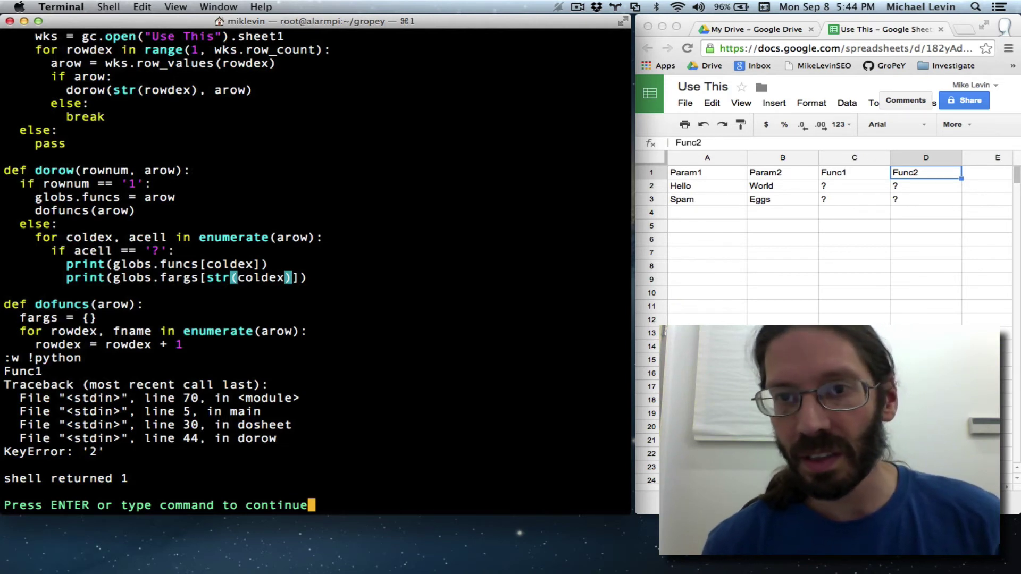
{"action": "left_click", "coordinate": [769, 152]}
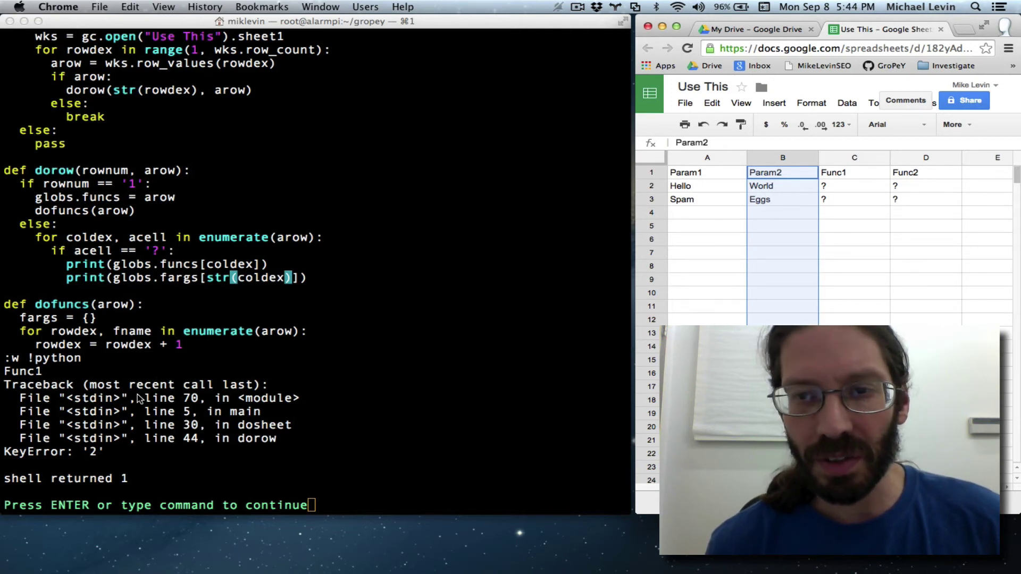
{"action": "left_click", "coordinate": [78, 252]}
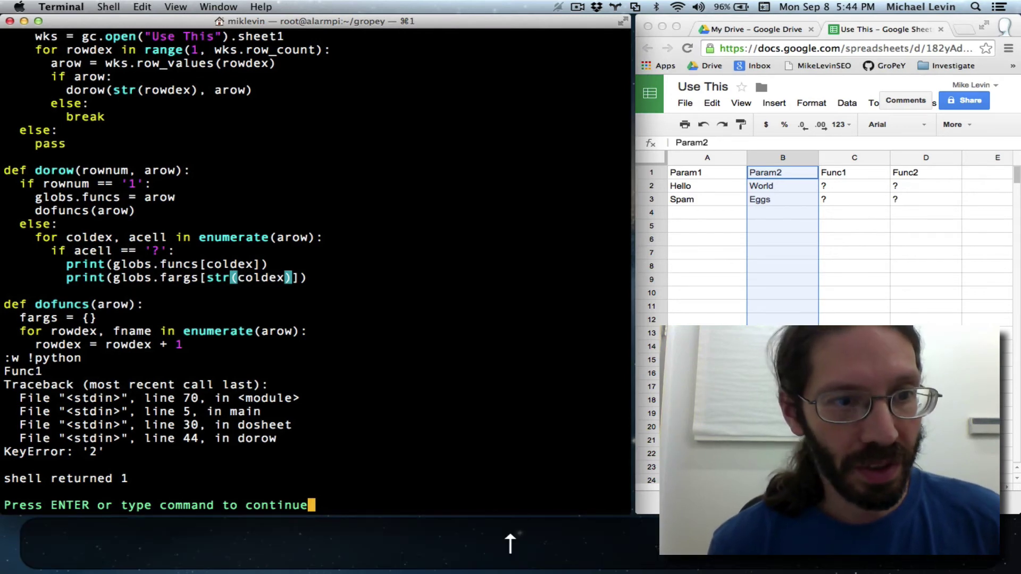
Return to the code, undo the str conversion and move onto the fargs print line in dorow
{"action": "key", "text": "Return"}
{"action": "key", "text": "Up"}
{"action": "key", "text": "Up"}
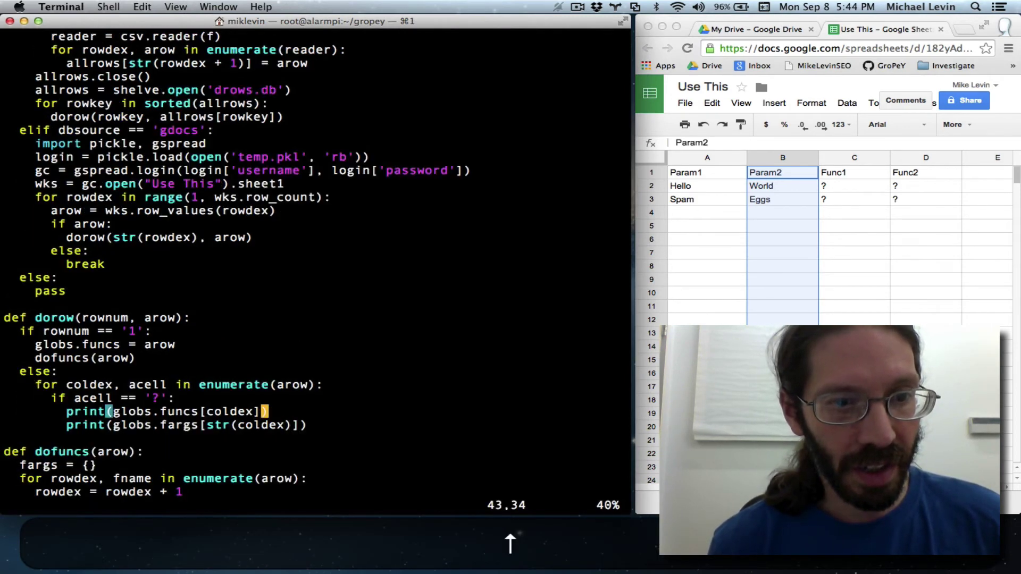
{"action": "key", "text": "Down"}
{"action": "key", "text": "Down"}
{"action": "key", "text": "Down"}
{"action": "key", "text": "Down"}
{"action": "key", "text": "Down"}
{"action": "key", "text": "Down"}
{"action": "key", "text": "Down"}
{"action": "key", "text": "Down"}
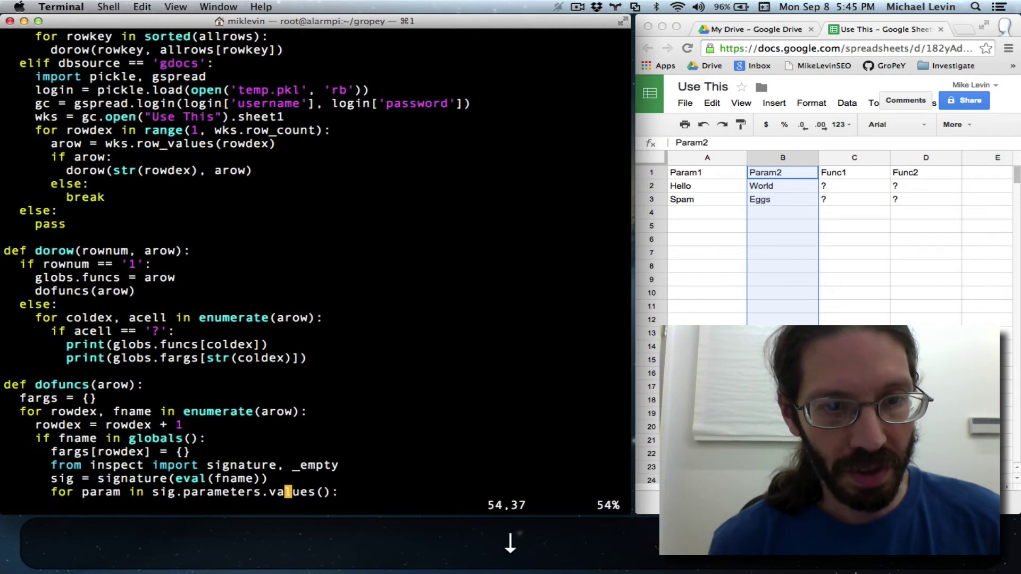
{"action": "key", "text": "Down"}
{"action": "key", "text": "Down"}
{"action": "key", "text": "Down"}
{"action": "key", "text": "u"}
{"action": "key", "text": "u"}
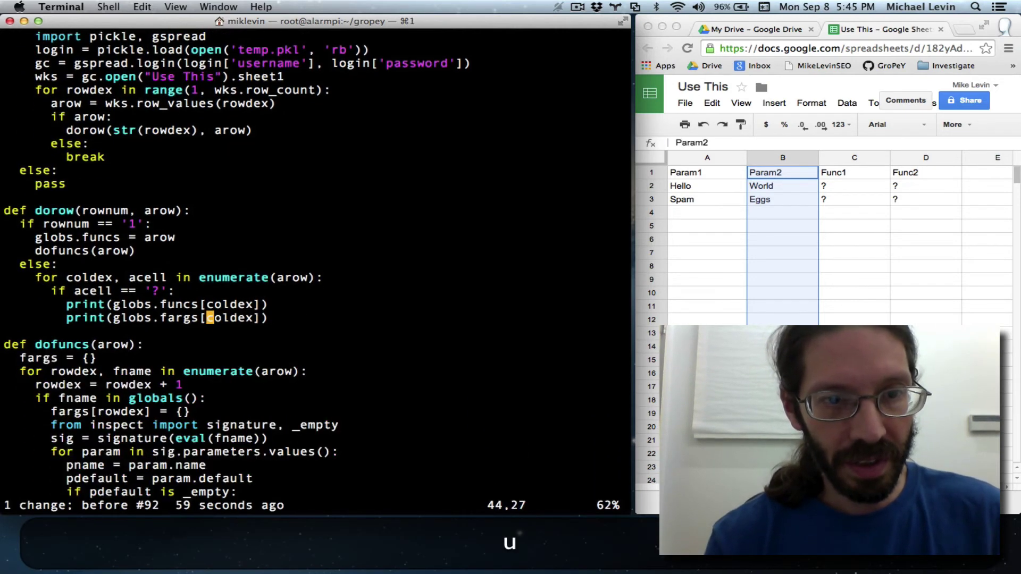
{"action": "key", "text": "Down"}
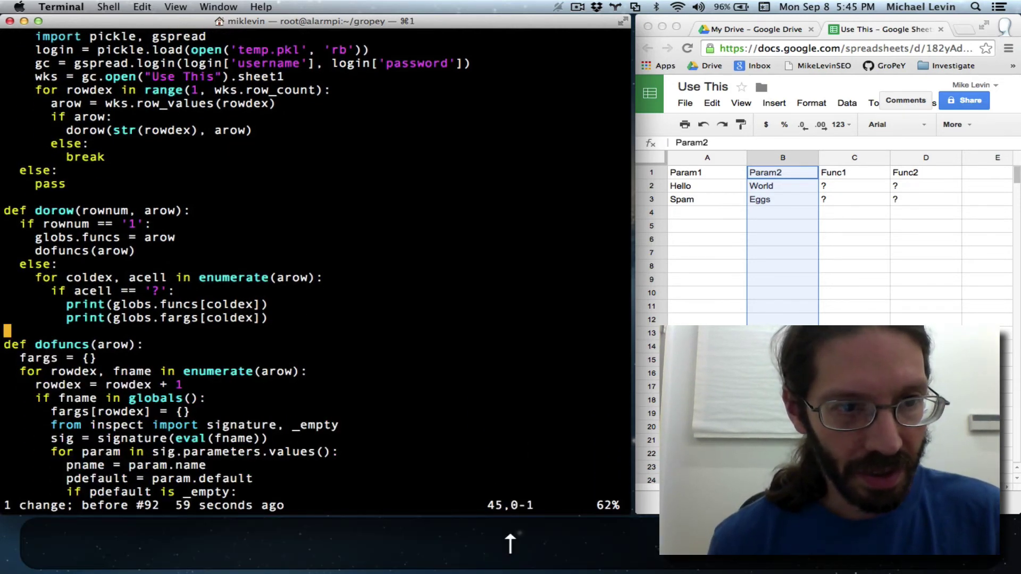
{"action": "key", "text": "Up"}
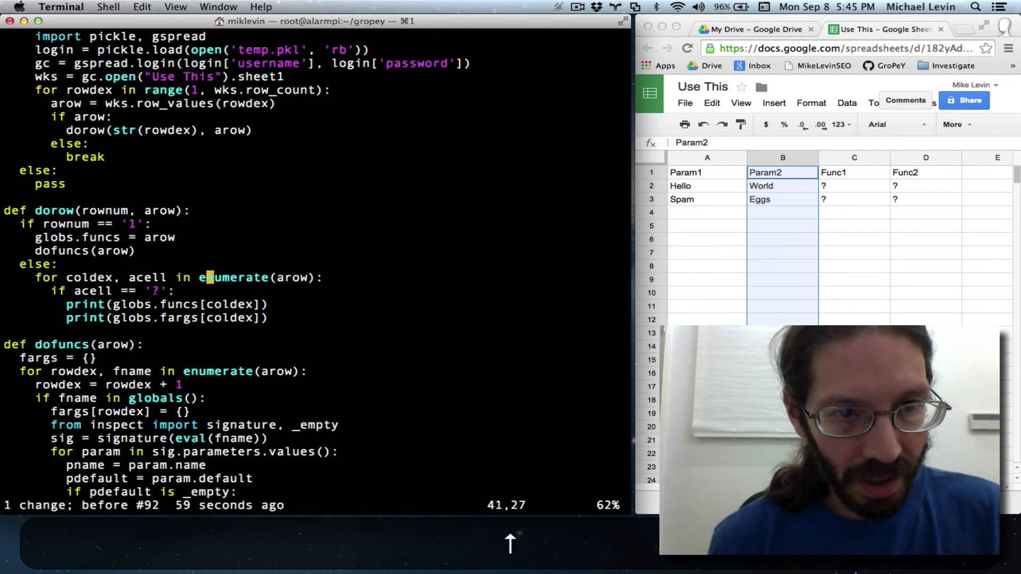
{"action": "key", "text": "Down"}
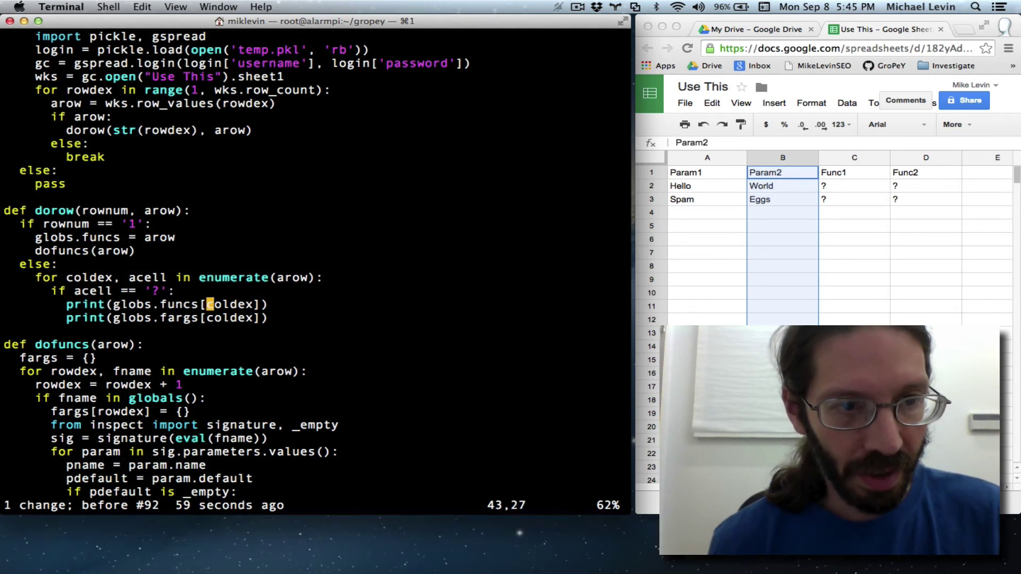
{"action": "key", "text": "Left"}
{"action": "key", "text": "Left"}
{"action": "key", "text": "Left"}
{"action": "key", "text": "Left"}
{"action": "key", "text": "Down"}
{"action": "key", "text": "Down"}
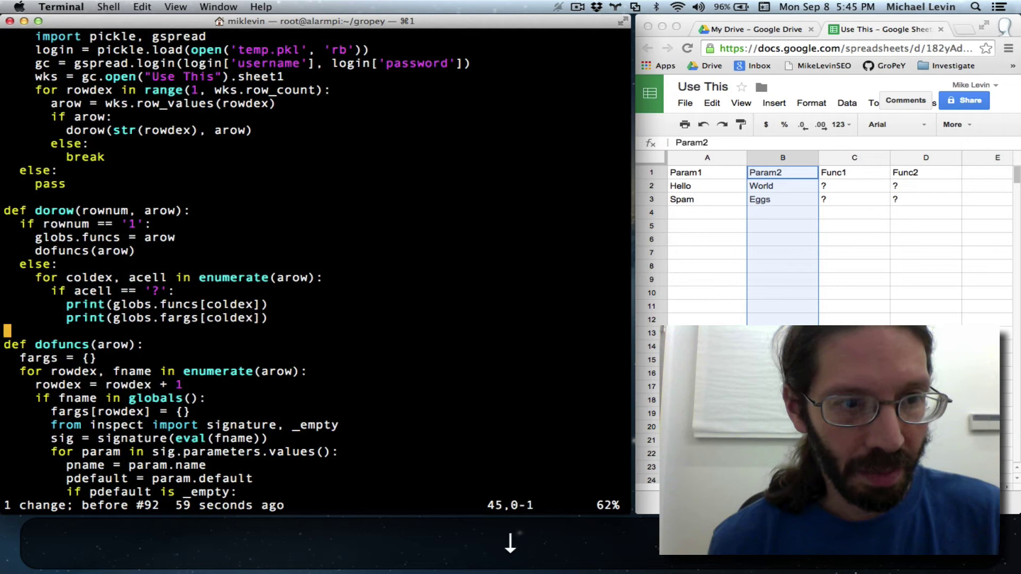
Replace the fargs print with print(coldex), save gro.py and run it, listing Func1 2 and Func2 3
{"action": "key", "text": "Up"}
{"action": "key", "text": "d"}
{"action": "key", "text": "d"}
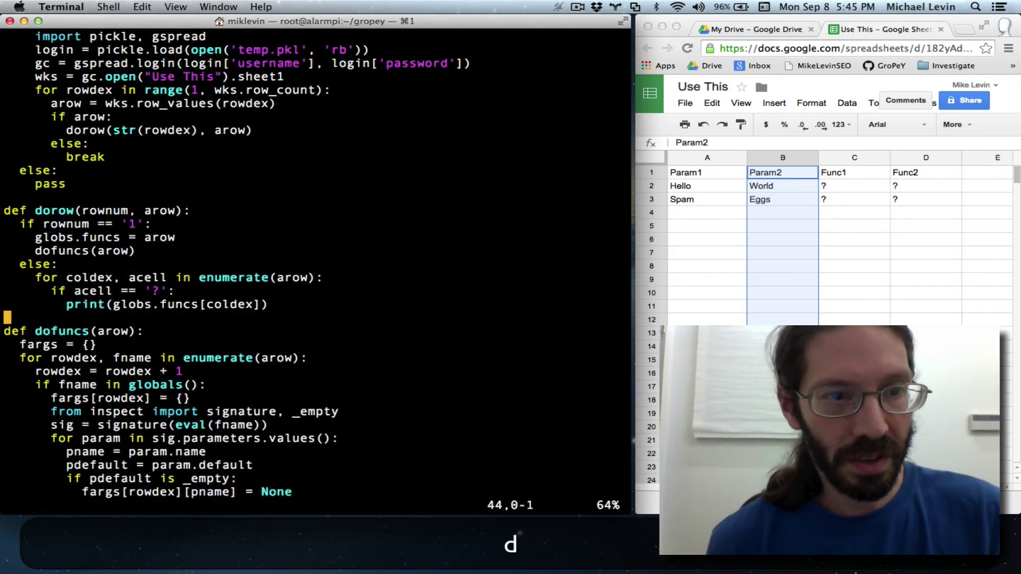
{"action": "key", "text": "Up"}
{"action": "key", "text": "Escape"}
{"action": "type", "text": "o"}
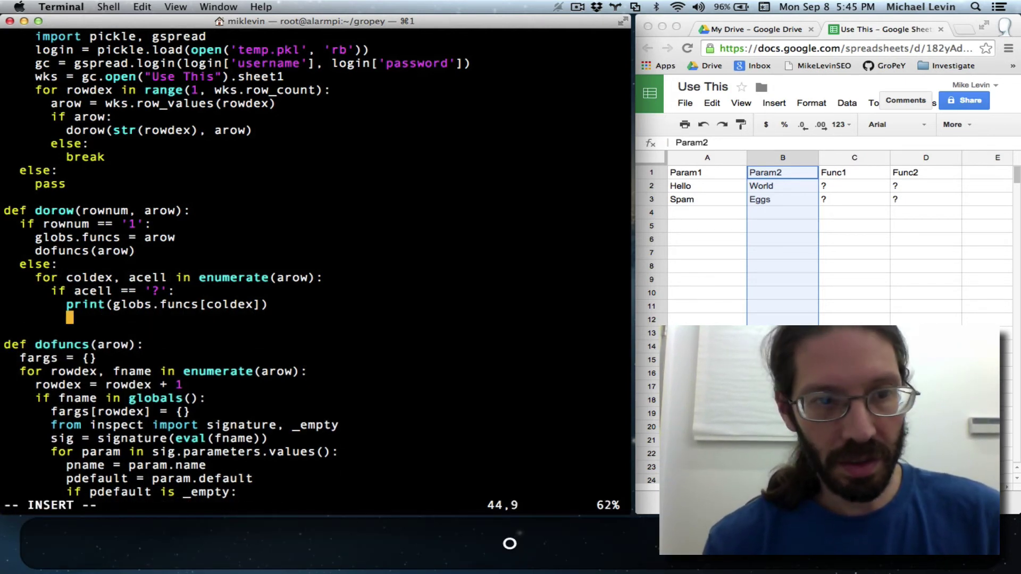
{"action": "type", "text": "print"}
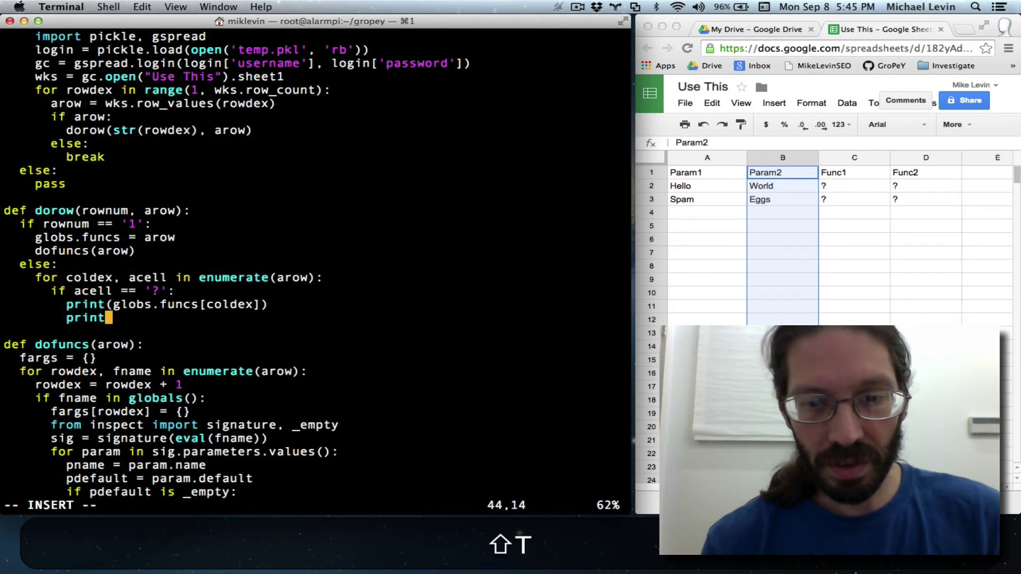
{"action": "type", "text": "(coldex)"}
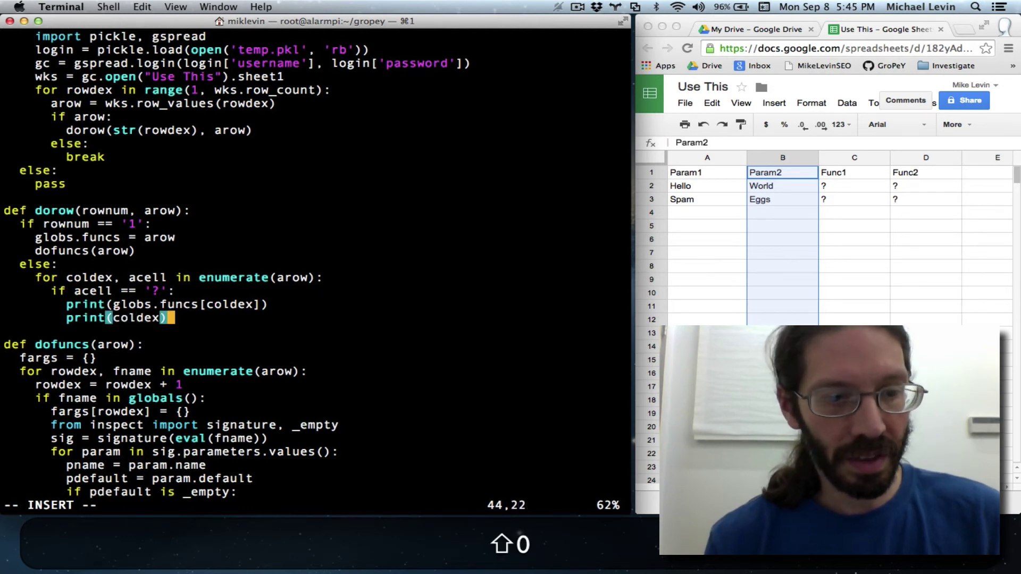
{"action": "key", "text": "Escape"}
{"action": "type", "text": ":w"}
{"action": "key", "text": "Return"}
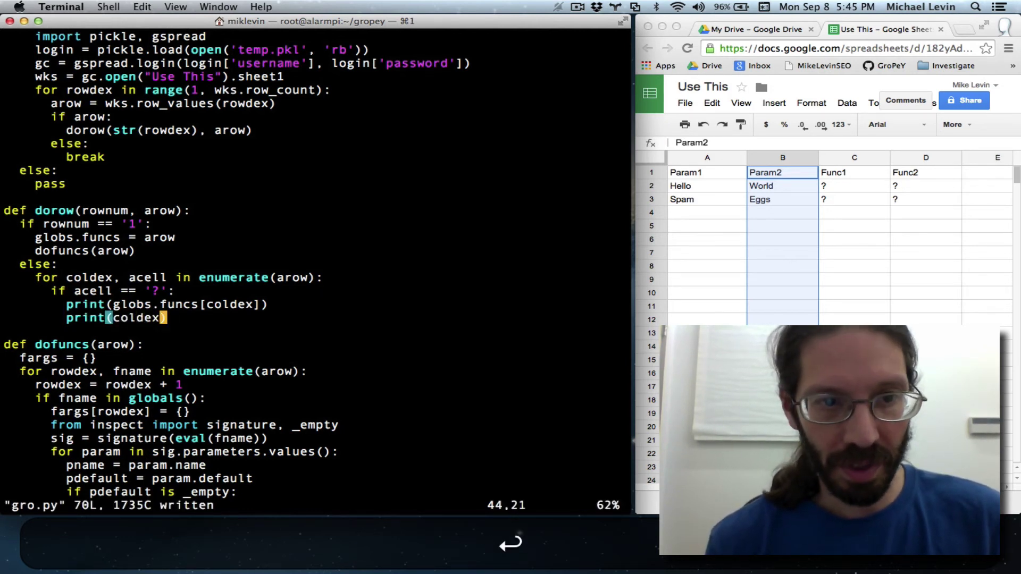
{"action": "type", "text": ":w"}
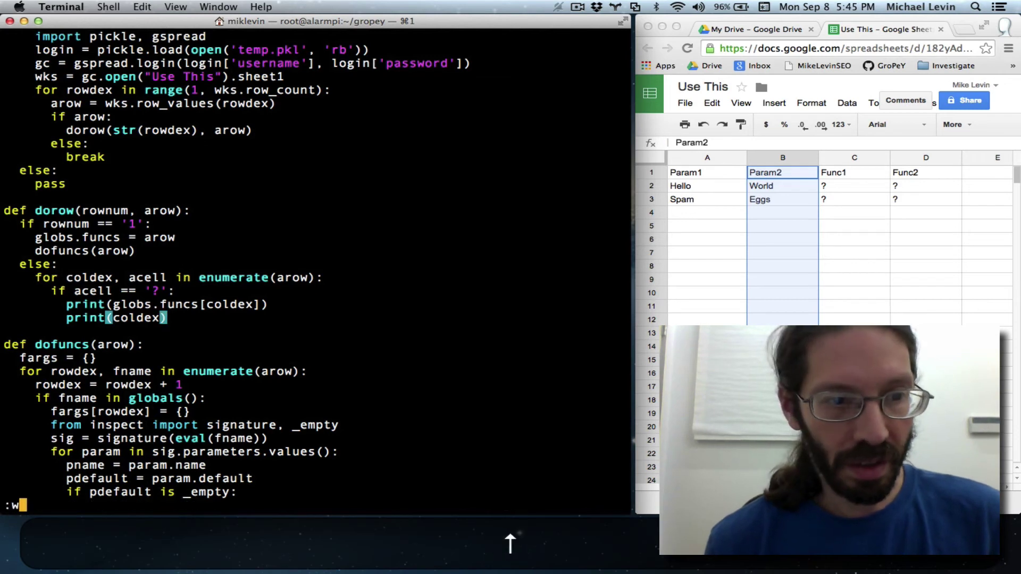
{"action": "type", "text": " !python"}
{"action": "key", "text": "Return"}
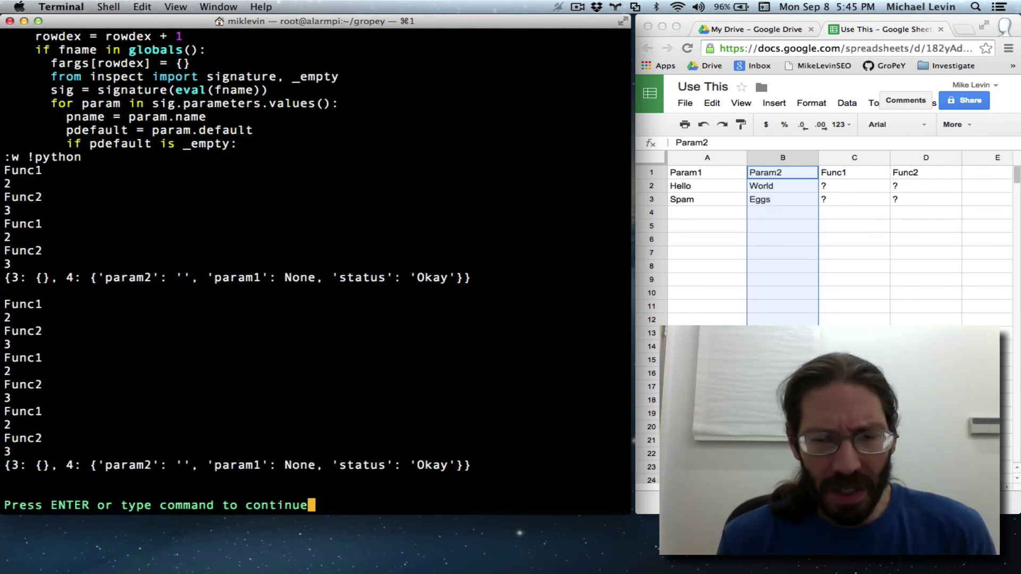
Add coldex = coldex + 1 inside dorow's loop, save and rerun, which prints Func2 3 then an IndexError
{"action": "key", "text": "Return"}
{"action": "key", "text": "Down"}
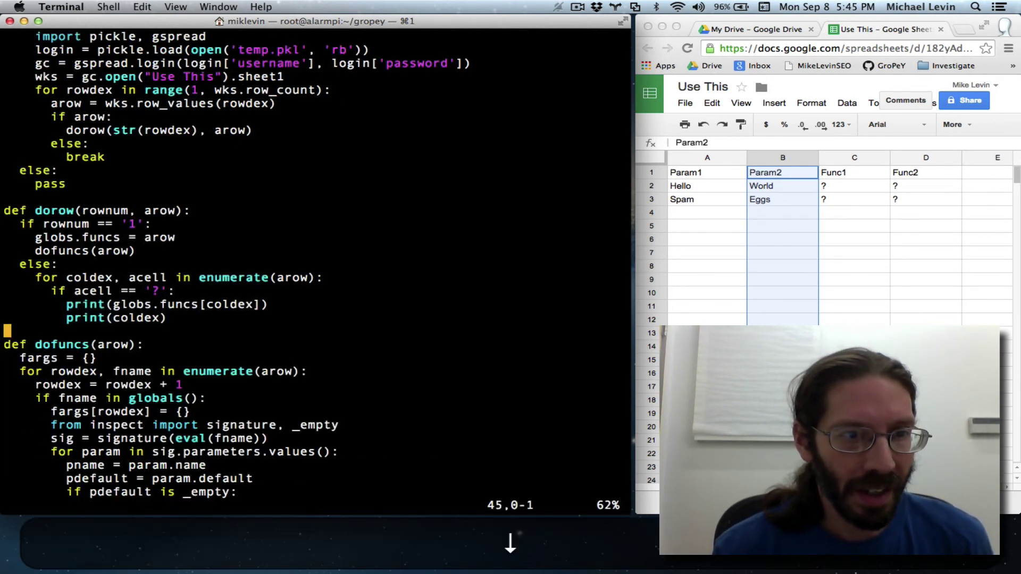
{"action": "key", "text": "Up"}
{"action": "key", "text": "Up"}
{"action": "key", "text": "Up"}
{"action": "key", "text": "Up"}
{"action": "key", "text": "Up"}
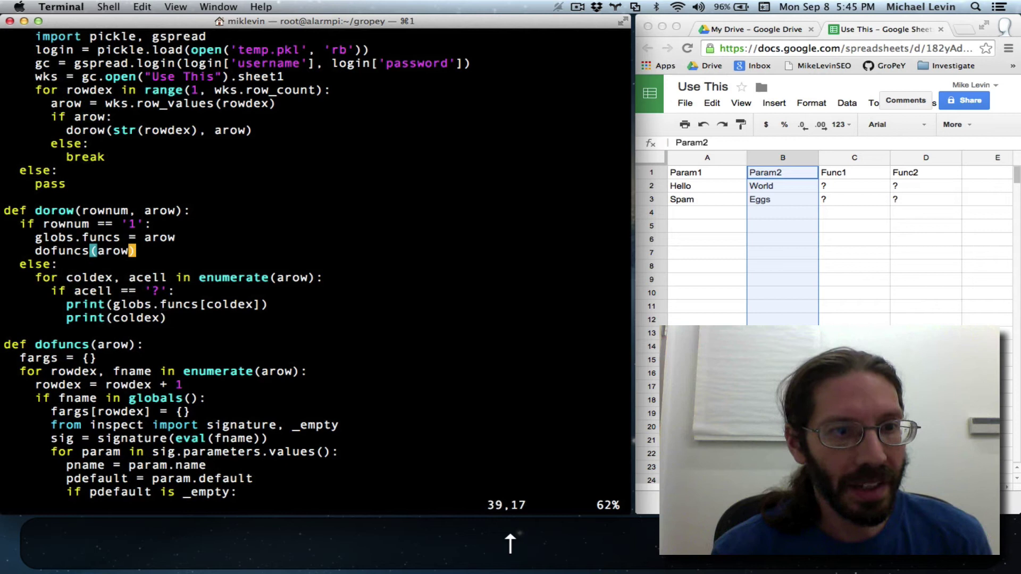
{"action": "key", "text": "Down"}
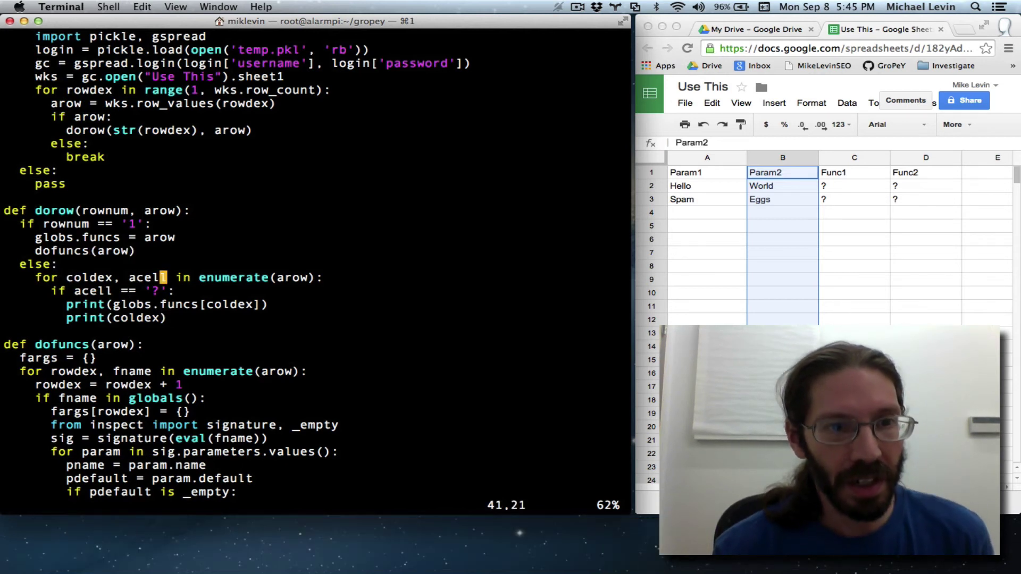
{"action": "key", "text": "Escape"}
{"action": "key", "text": "o"}
{"action": "key", "text": "Tab"}
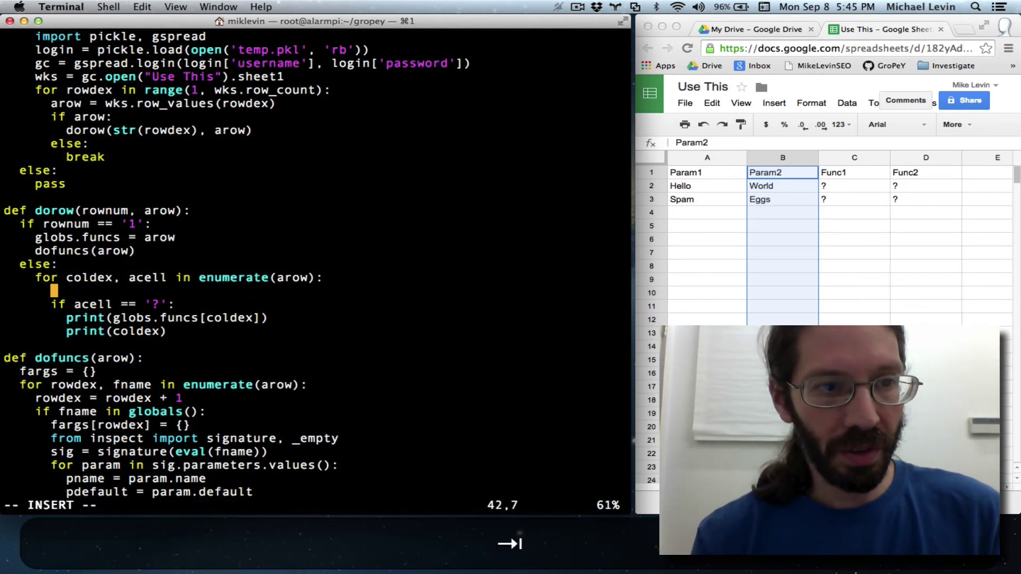
{"action": "type", "text": "coldex "}
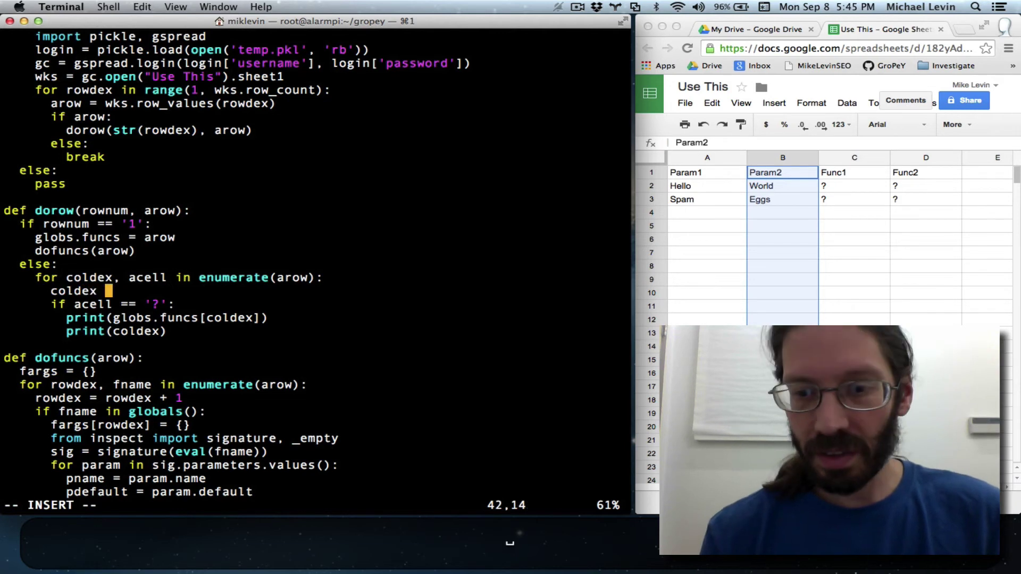
{"action": "type", "text": "= coldex "}
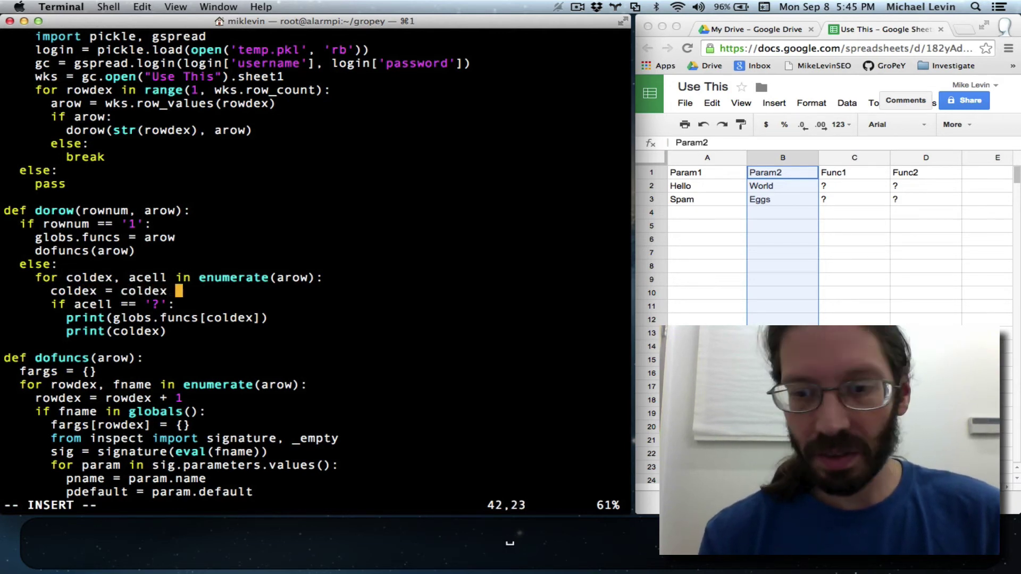
{"action": "type", "text": "+ 1"}
{"action": "key", "text": "Escape"}
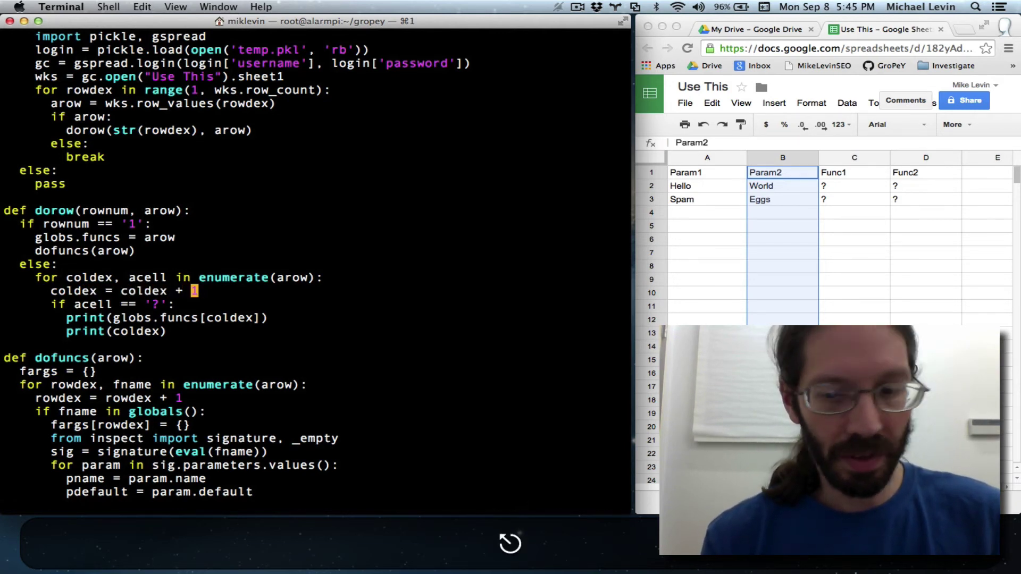
{"action": "type", "text": ":w"}
{"action": "key", "text": "Return"}
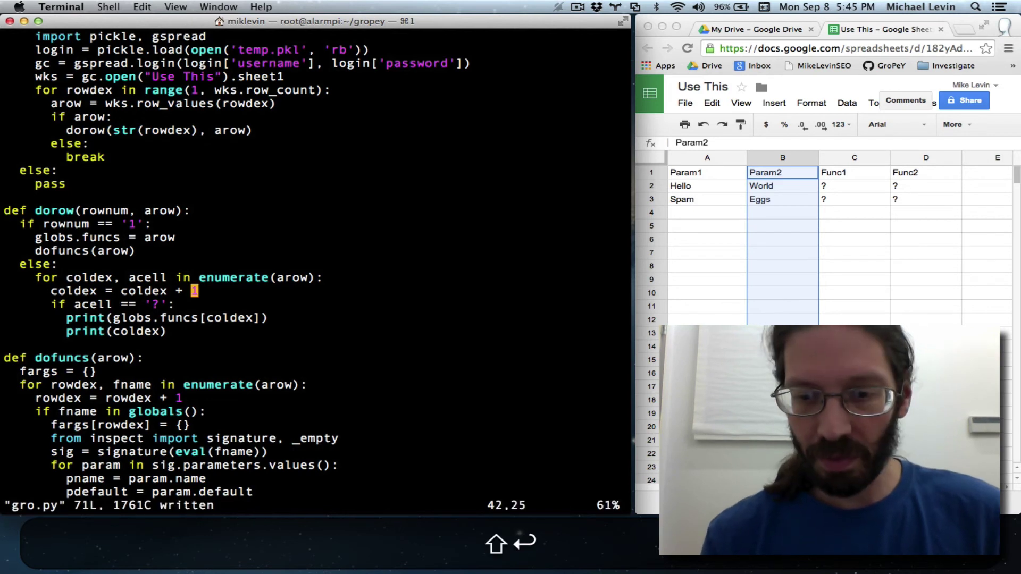
{"action": "type", "text": ":w"}
{"action": "key", "text": "Up"}
{"action": "key", "text": "Return"}
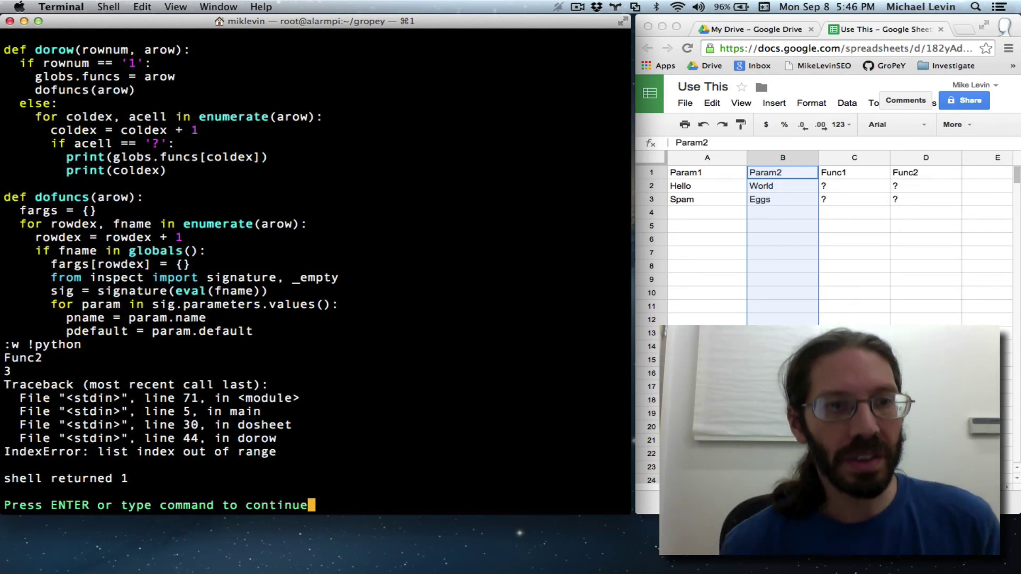
Return to the code and delete the coldex increment line from dorow's loop
{"action": "key", "text": "Return"}
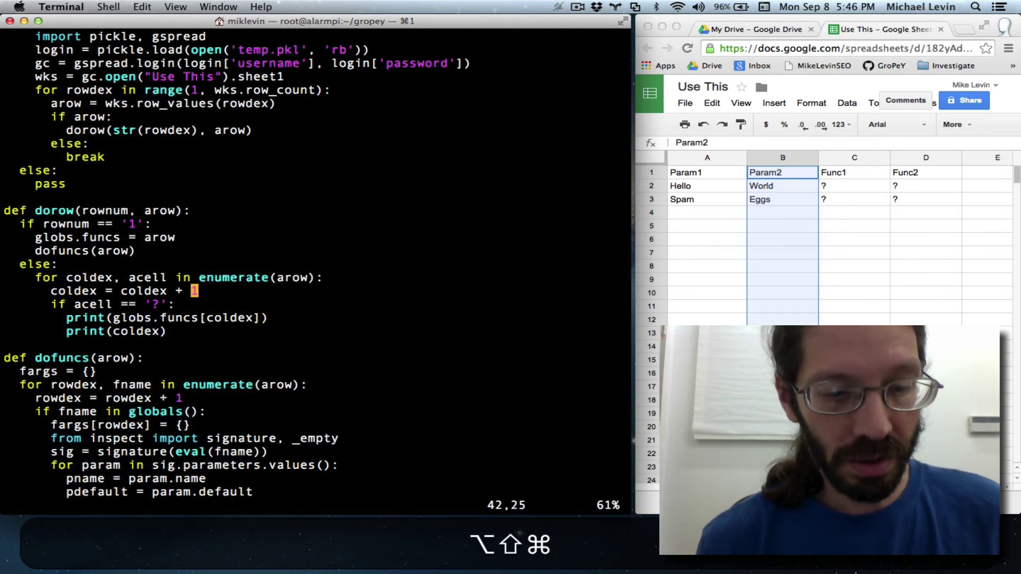
{"action": "key", "text": "alt+shift+super+z"}
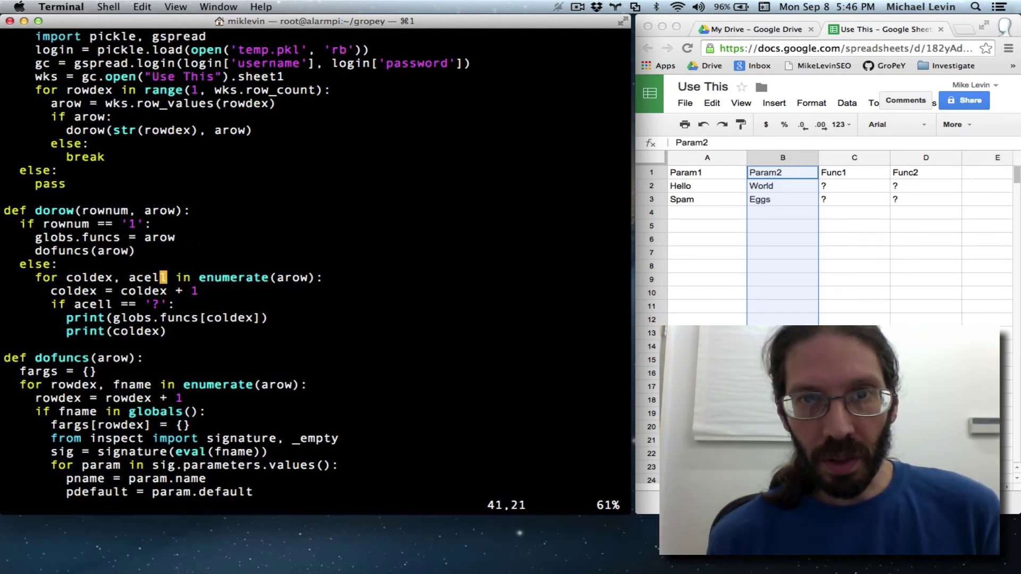
{"action": "key", "text": "Down"}
{"action": "key", "text": "d"}
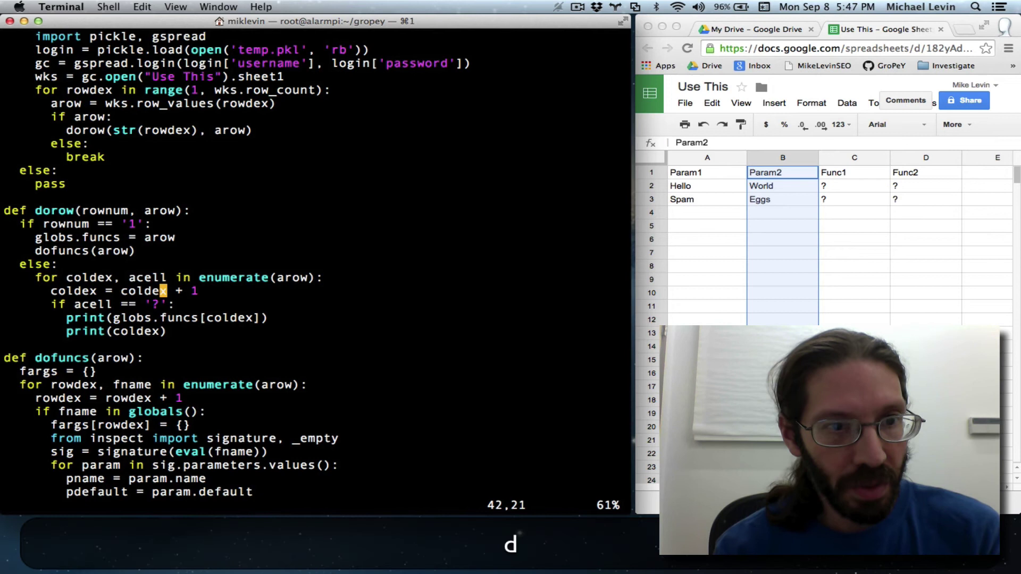
{"action": "key", "text": "d"}
{"action": "key", "text": "Down"}
{"action": "key", "text": "Down"}
Change the second print to print(globs.fargs[coldex+1]) and save gro.py
{"action": "key", "text": "Right"}
{"action": "key", "text": "Right"}
{"action": "key", "text": "Right"}
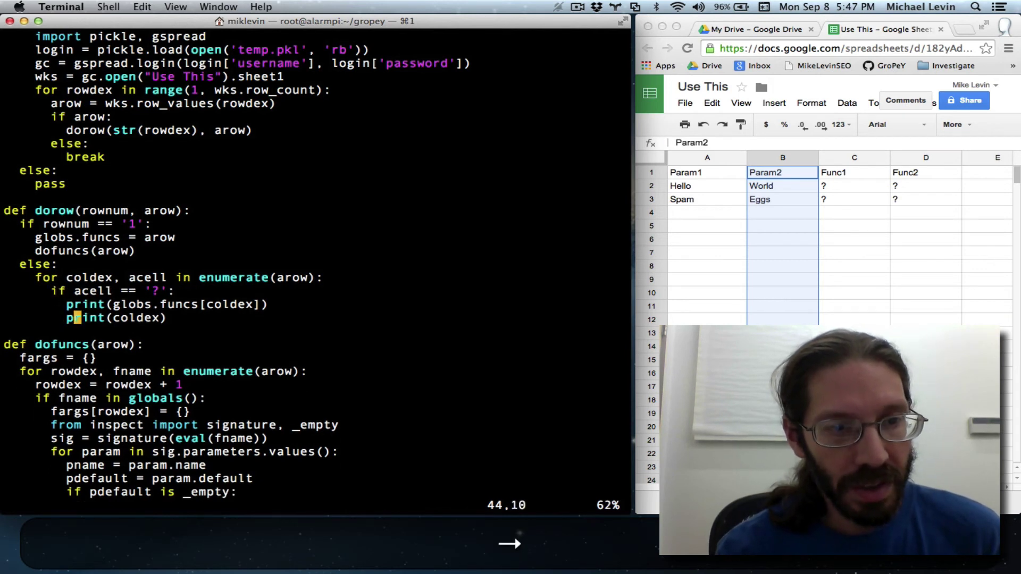
{"action": "key", "text": "Right"}
{"action": "key", "text": "Right"}
{"action": "key", "text": "Right"}
{"action": "key", "text": "Right"}
{"action": "key", "text": "Right"}
{"action": "key", "text": "Right"}
{"action": "key", "text": "Right"}
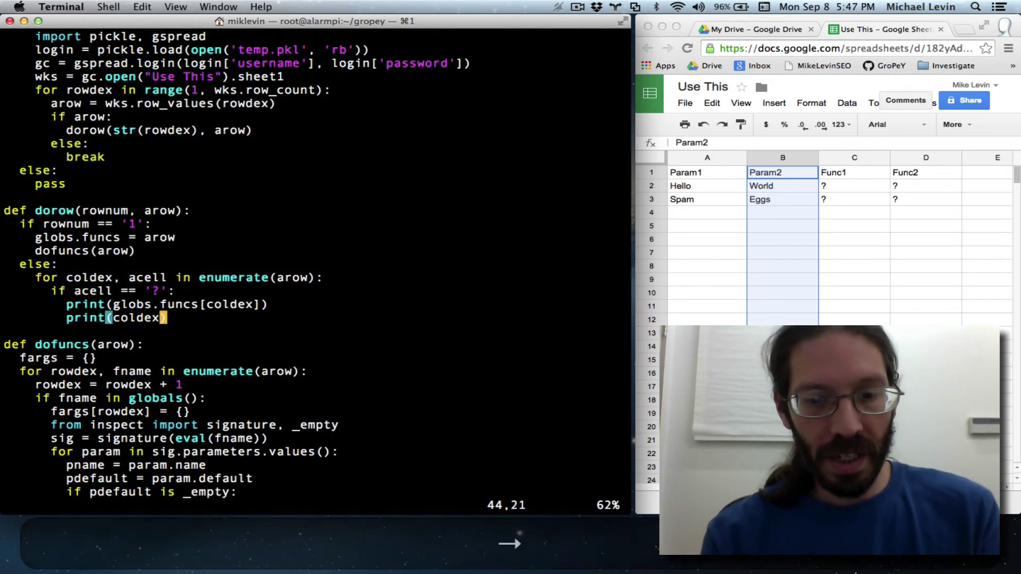
{"action": "key", "text": "i"}
{"action": "key", "text": "BackSpace"}
{"action": "key", "text": "BackSpace"}
{"action": "key", "text": "BackSpace"}
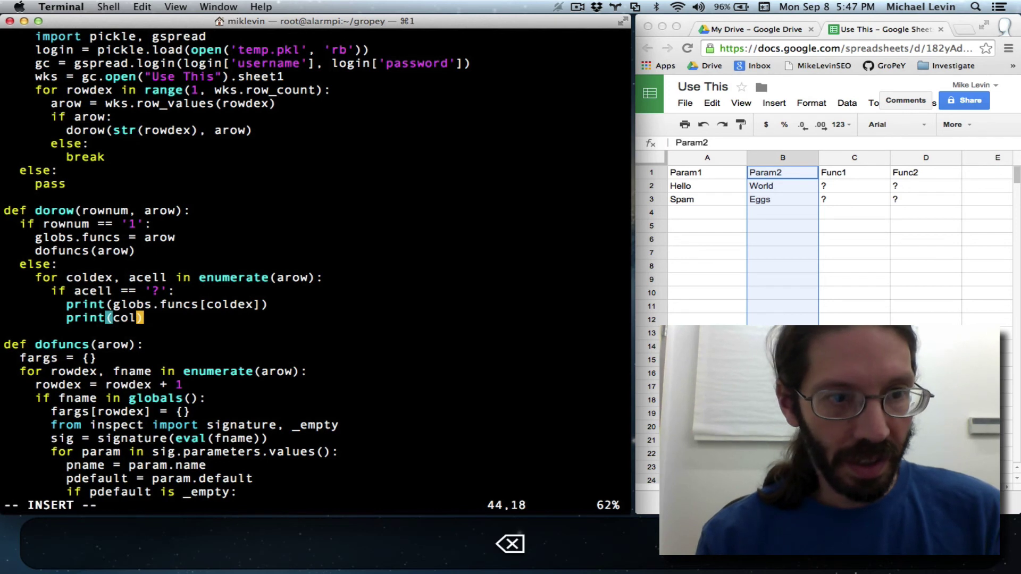
{"action": "type", "text": "globs.fargs"}
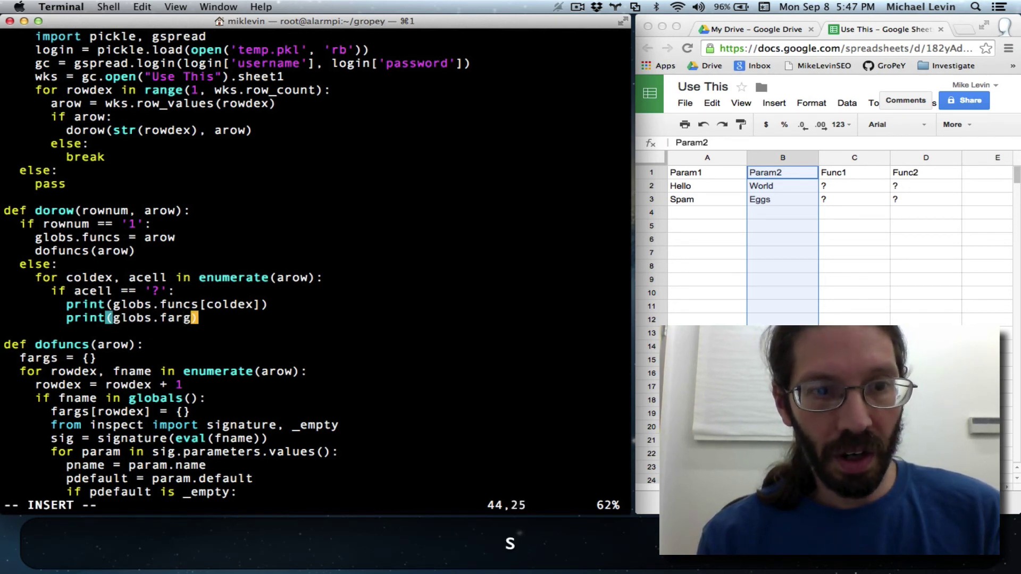
{"action": "type", "text": "[c"}
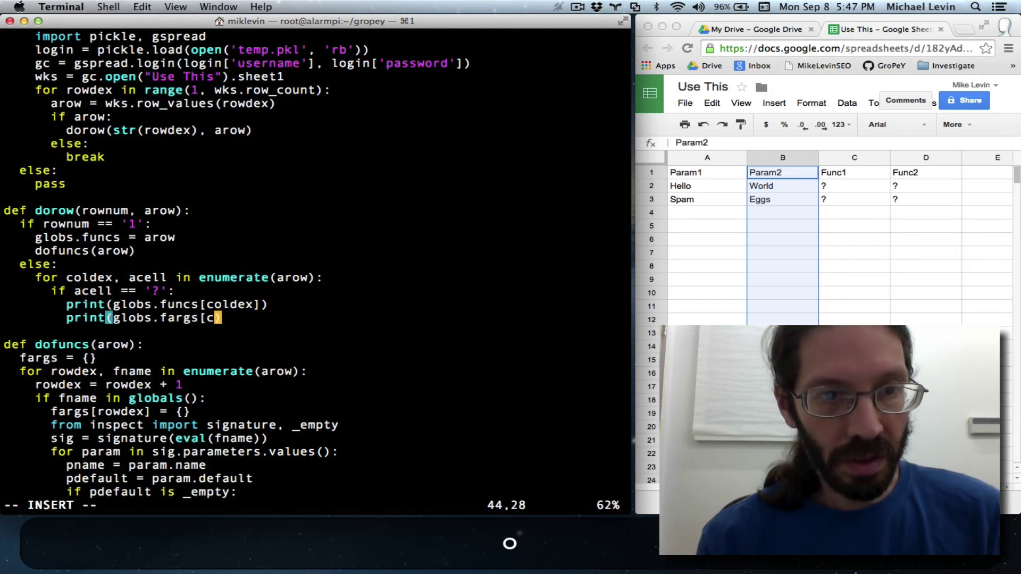
{"action": "type", "text": "oldex"}
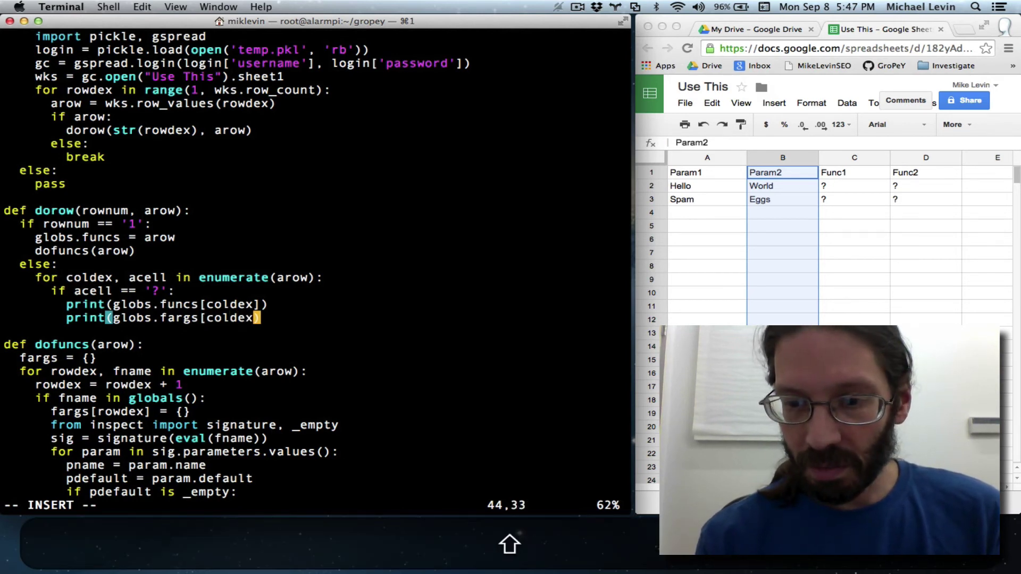
{"action": "type", "text": "+1]"}
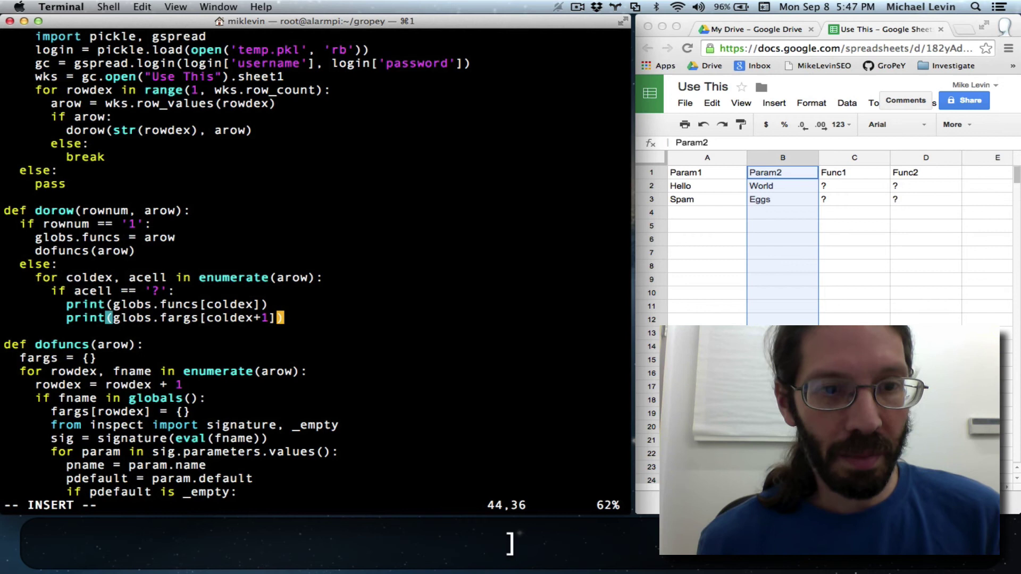
{"action": "key", "text": "Left"}
{"action": "key", "text": "Left"}
{"action": "key", "text": "Left"}
{"action": "key", "text": "Right"}
{"action": "key", "text": "Right"}
{"action": "key", "text": "Right"}
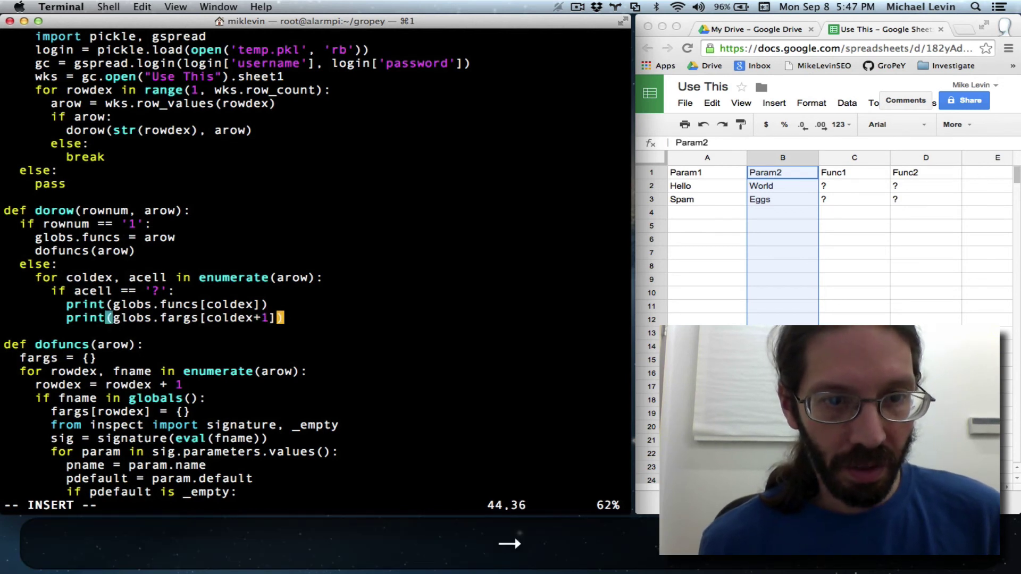
{"action": "key", "text": "Escape"}
{"action": "type", "text": ":w"}
{"action": "key", "text": "Return"}
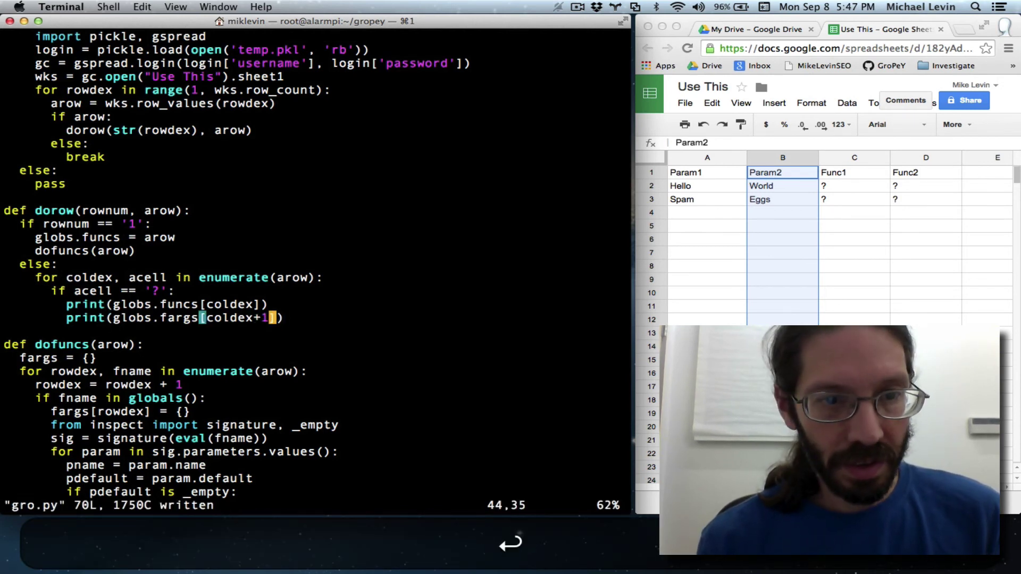
{"action": "type", "text": ":"}
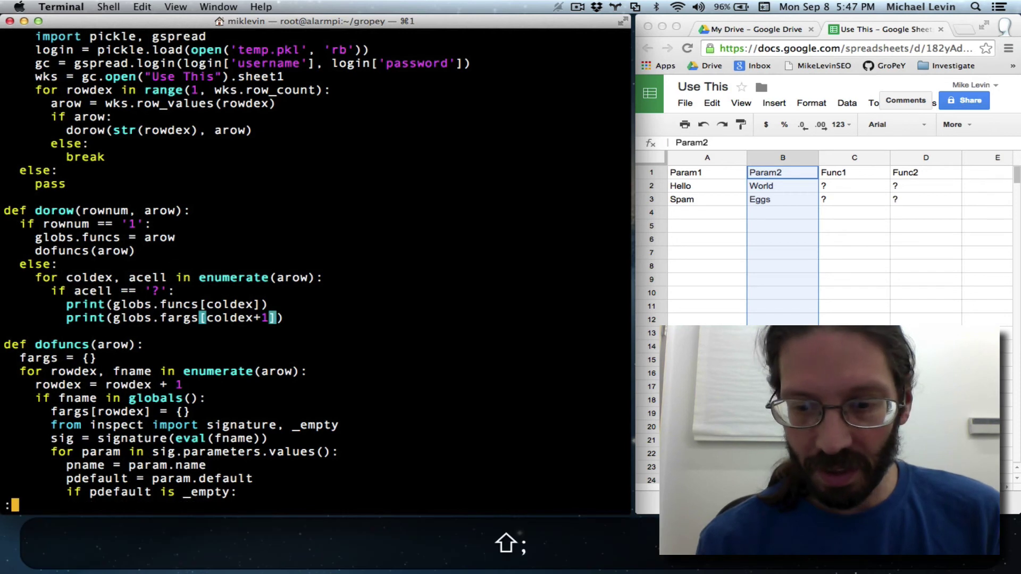
{"action": "type", "text": "w !python"}
Run gro.py through Python, printing Func1 {} and Func2's parameter dict per row, then fargs keyed 3 and 4
{"action": "key", "text": "Return"}
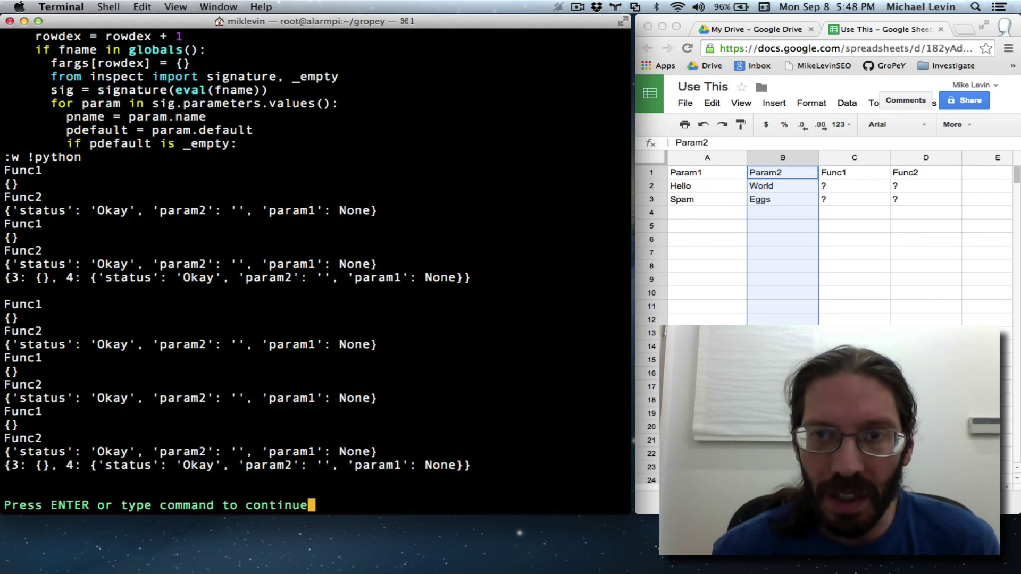
Return to the code and step through Func2's signature, checking param2's empty default and status's 'Okay' default
{"action": "key", "text": "Return"}
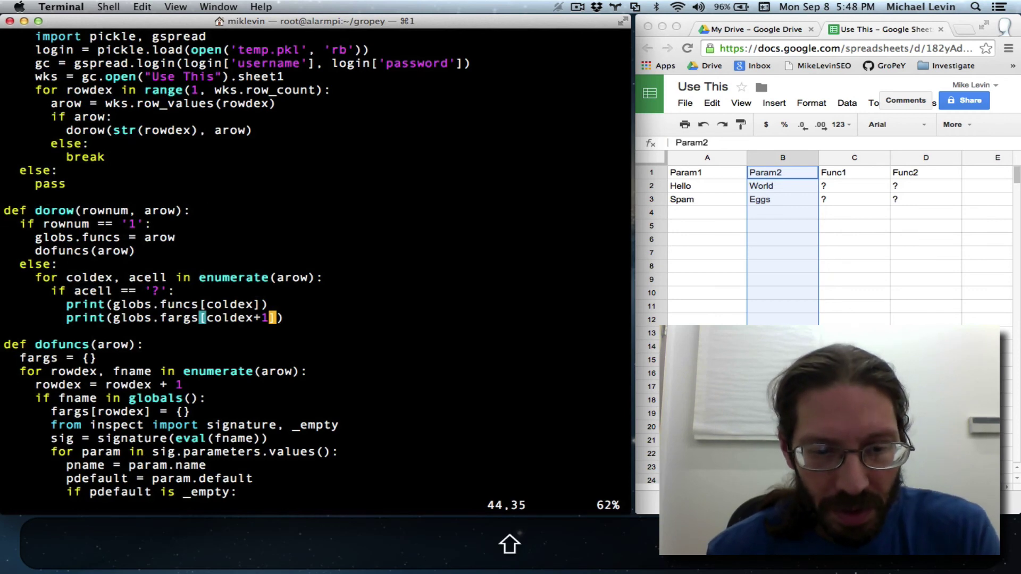
{"action": "key", "text": "shift+g"}
{"action": "key", "text": "Up"}
{"action": "key", "text": "Up"}
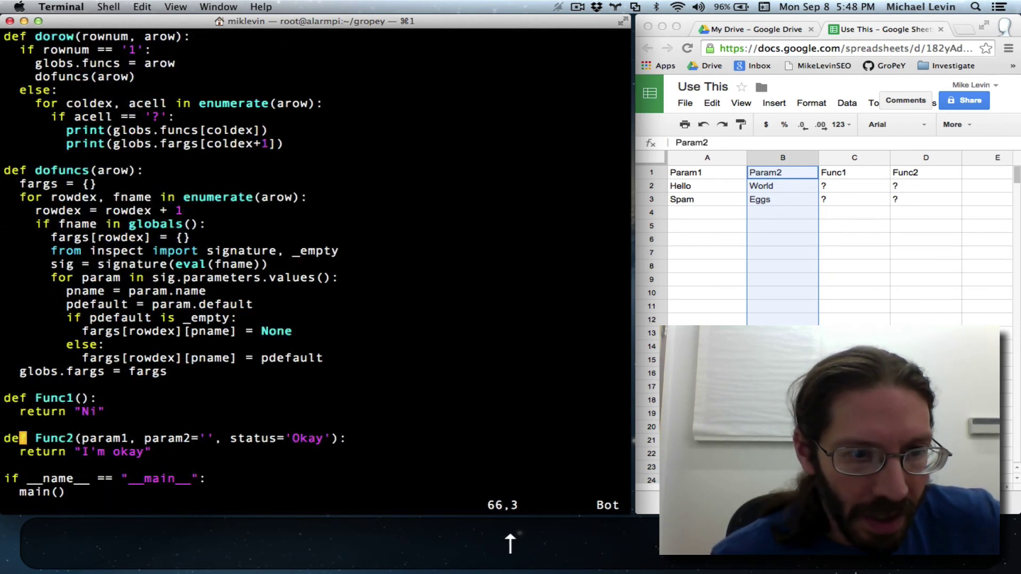
{"action": "key", "text": "Right"}
{"action": "key", "text": "Right"}
{"action": "key", "text": "Right"}
{"action": "key", "text": "Right"}
{"action": "key", "text": "Right"}
{"action": "key", "text": "Right"}
{"action": "key", "text": "Right"}
{"action": "key", "text": "Right"}
{"action": "key", "text": "Right"}
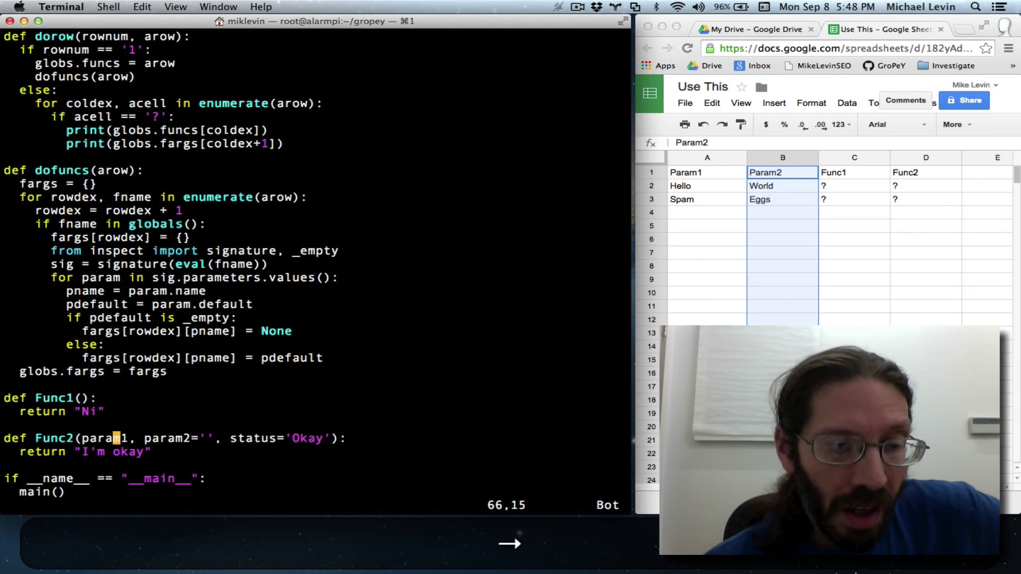
{"action": "key", "text": "Right"}
{"action": "key", "text": "Right"}
{"action": "key", "text": "Right"}
{"action": "key", "text": "Right"}
{"action": "key", "text": "Right"}
{"action": "key", "text": "Right"}
{"action": "key", "text": "Right"}
{"action": "key", "text": "Right"}
{"action": "key", "text": "Right"}
{"action": "key", "text": "Right"}
{"action": "key", "text": "Right"}
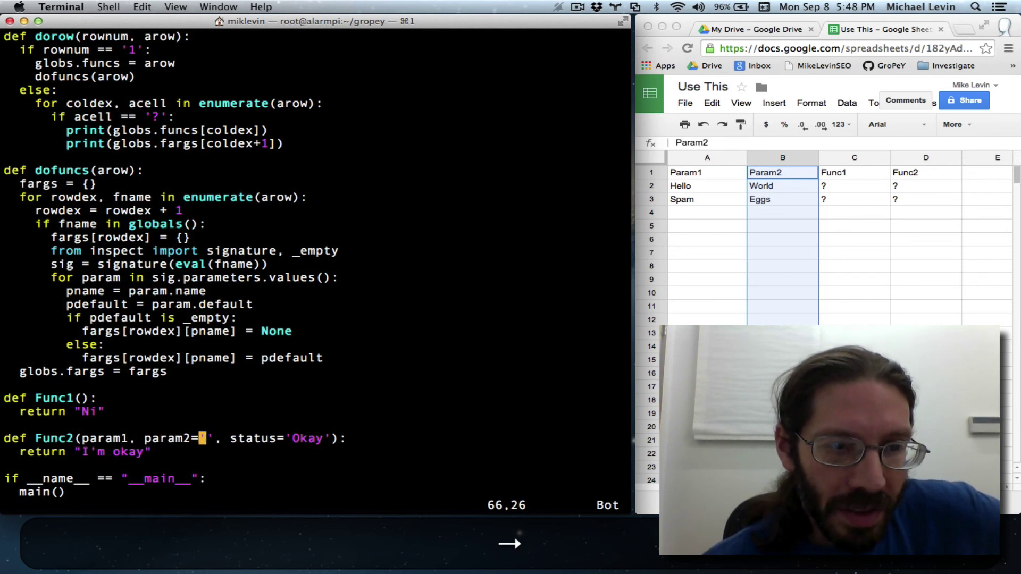
{"action": "key", "text": "Right"}
{"action": "key", "text": "Right"}
{"action": "key", "text": "Right"}
{"action": "key", "text": "Left"}
{"action": "key", "text": "Left"}
{"action": "key", "text": "Left"}
{"action": "key", "text": "Left"}
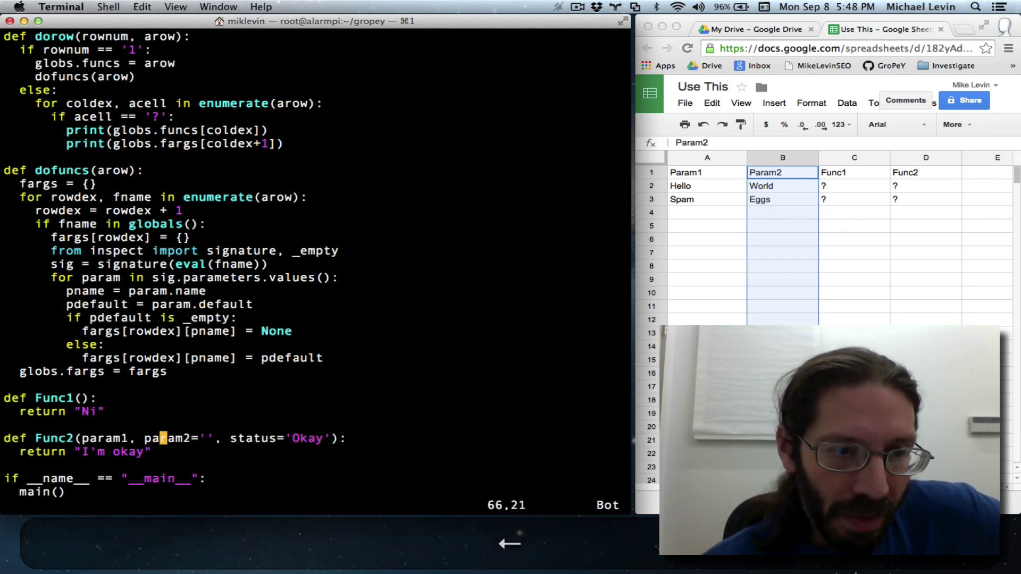
{"action": "key", "text": "Left"}
{"action": "key", "text": "Left"}
{"action": "key", "text": "Left"}
{"action": "key", "text": "Right"}
{"action": "key", "text": "Right"}
{"action": "key", "text": "Right"}
{"action": "key", "text": "Right"}
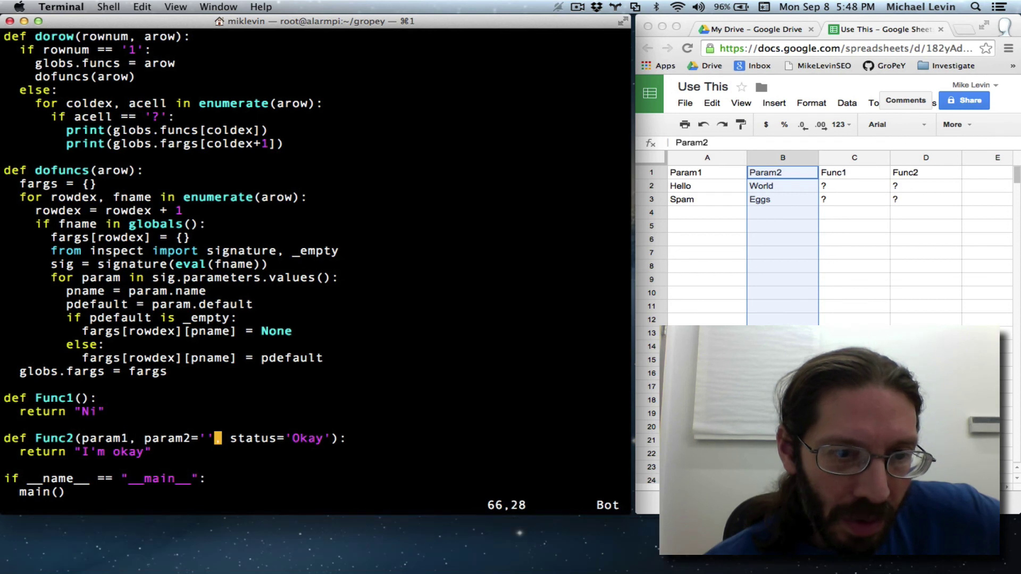
{"action": "key", "text": "Right"}
{"action": "key", "text": "Right"}
{"action": "key", "text": "Right"}
{"action": "key", "text": "Right"}
{"action": "key", "text": "Right"}
{"action": "key", "text": "Right"}
{"action": "key", "text": "Left"}
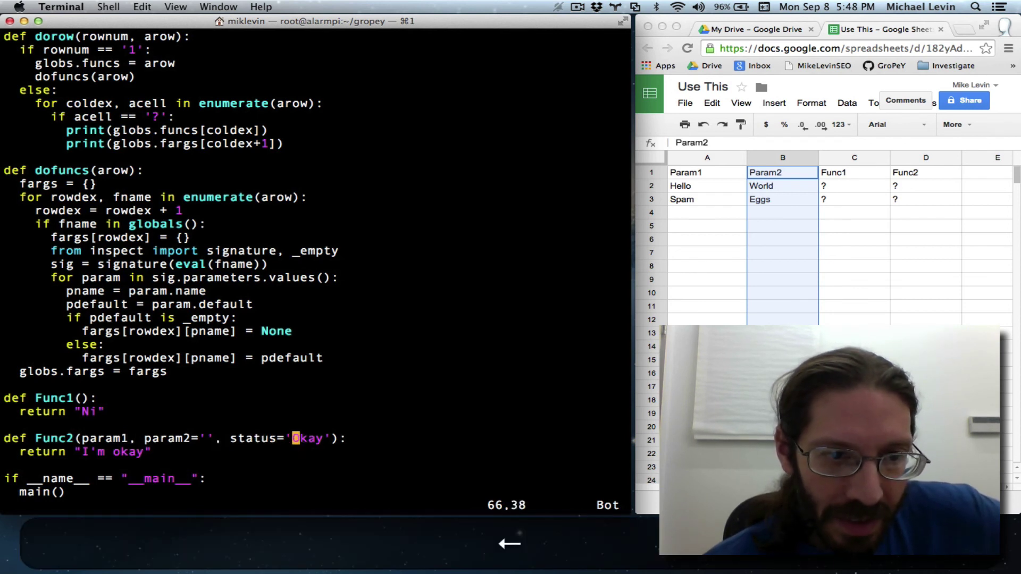
{"action": "key", "text": "Left"}
{"action": "key", "text": "Left"}
{"action": "key", "text": "Left"}
{"action": "key", "text": "Left"}
{"action": "key", "text": "Left"}
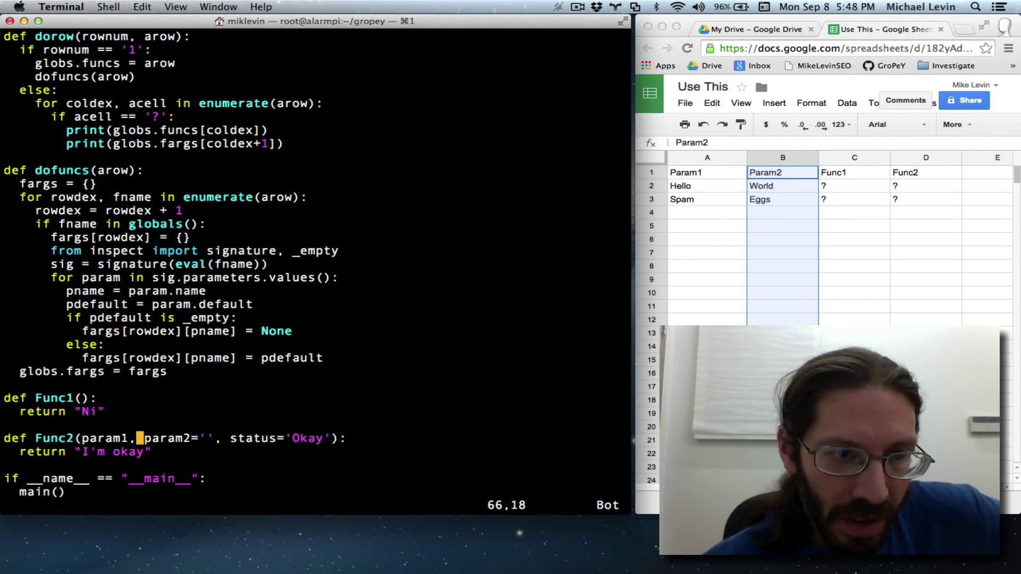
{"action": "key", "text": "Left"}
{"action": "key", "text": "Left"}
{"action": "key", "text": "Left"}
{"action": "key", "text": "Right"}
{"action": "key", "text": "Right"}
{"action": "key", "text": "Right"}
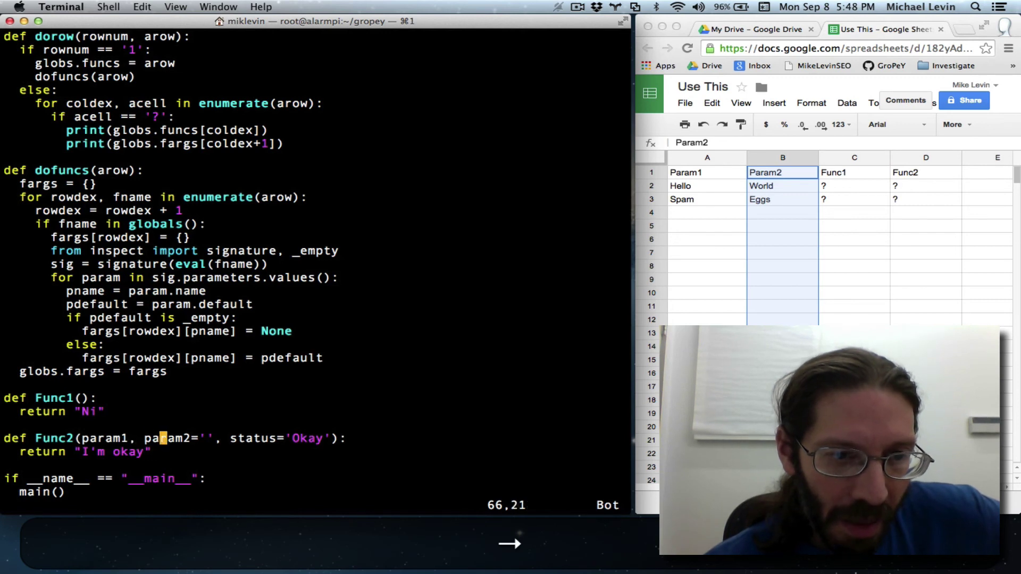
{"action": "key", "text": "Right"}
{"action": "key", "text": "Right"}
{"action": "key", "text": "Right"}
{"action": "key", "text": "Right"}
{"action": "key", "text": "Right"}
{"action": "key", "text": "Right"}
{"action": "key", "text": "Right"}
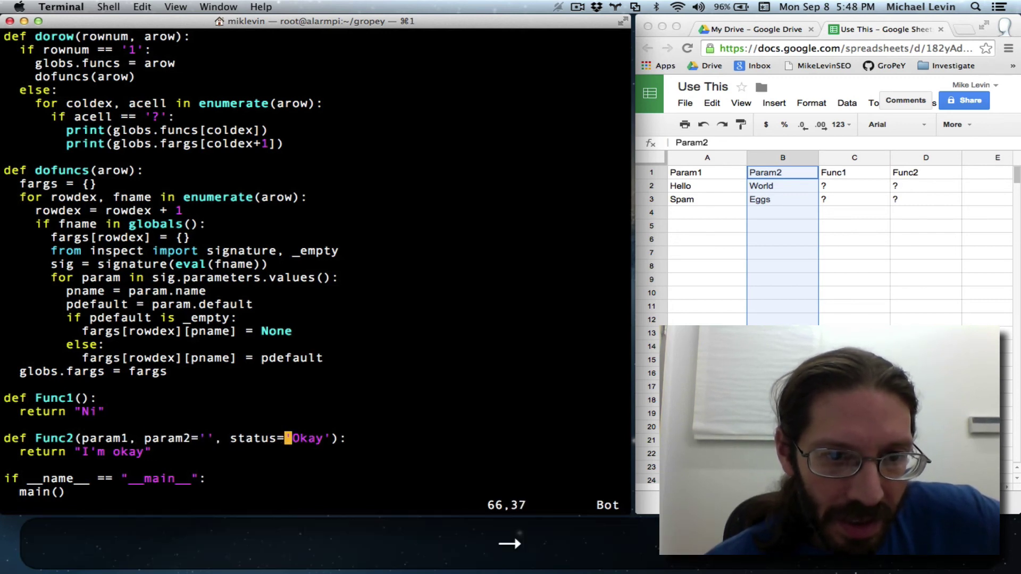
{"action": "key", "text": "Right"}
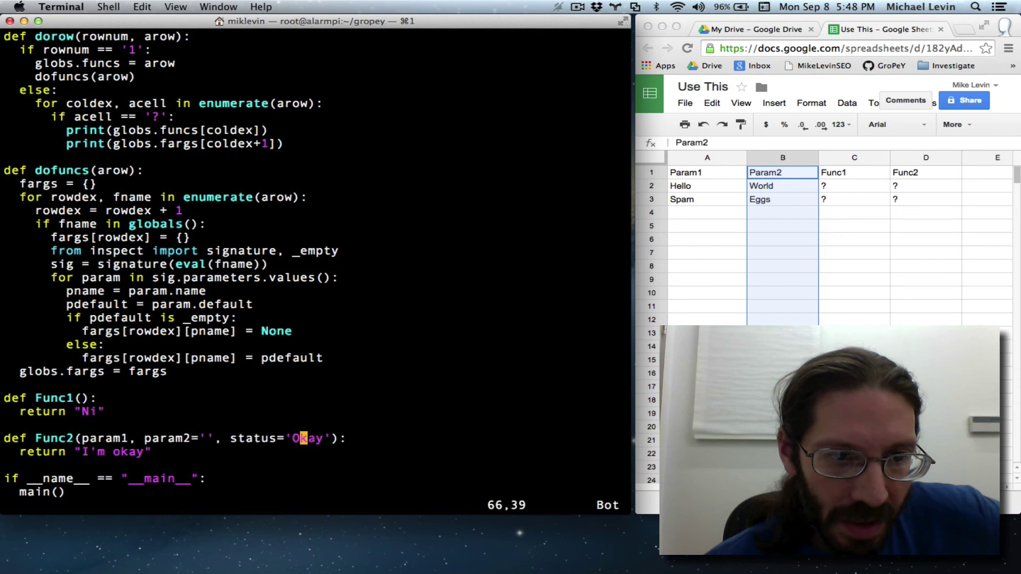
{"action": "key", "text": "Right"}
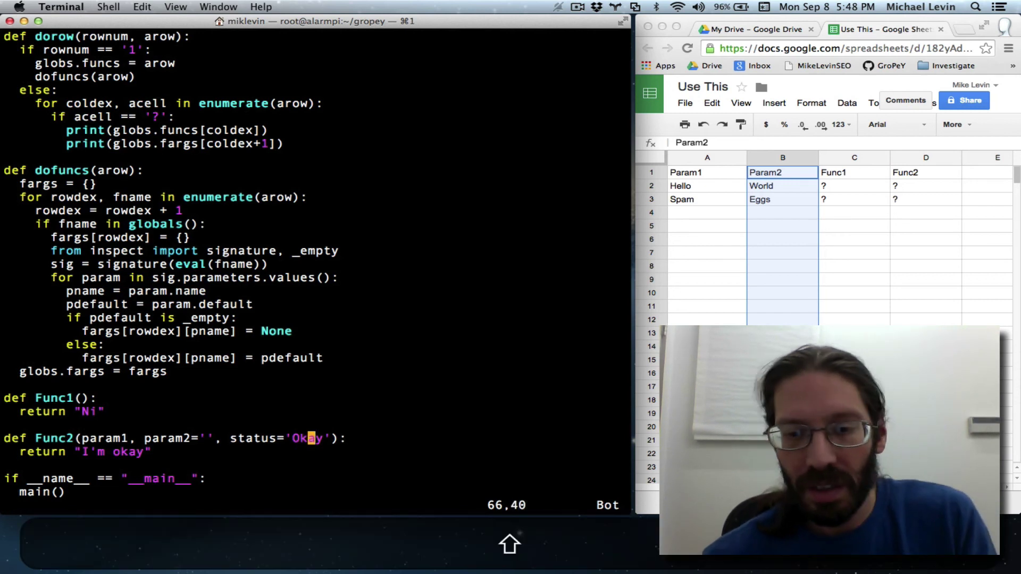
{"action": "type", "text": ":"}
Recall :w !python from command history without running it yet
{"action": "key", "text": "Up"}
{"action": "key", "text": "Up"}
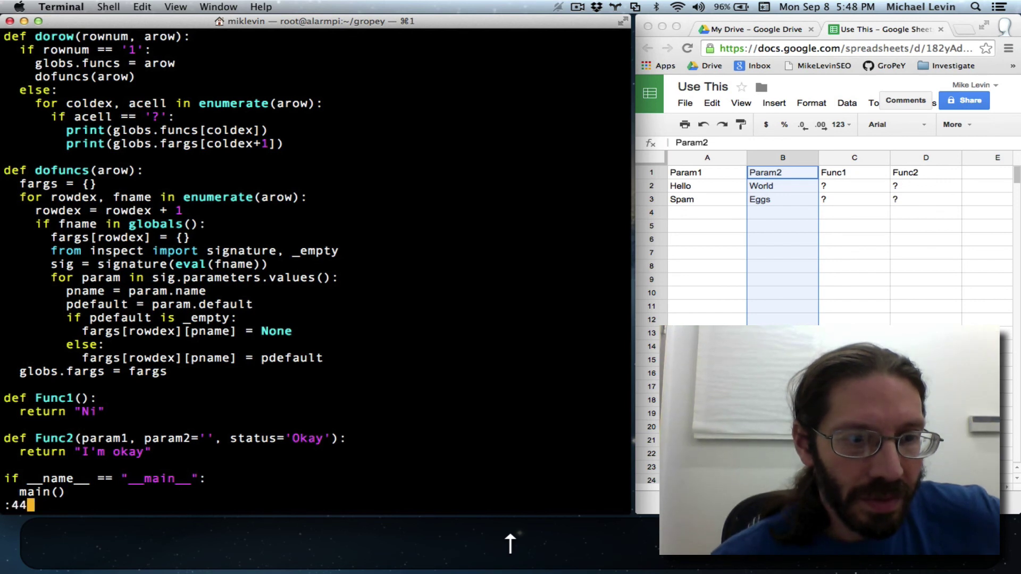
{"action": "key", "text": "Up"}
{"action": "key", "text": "Up"}
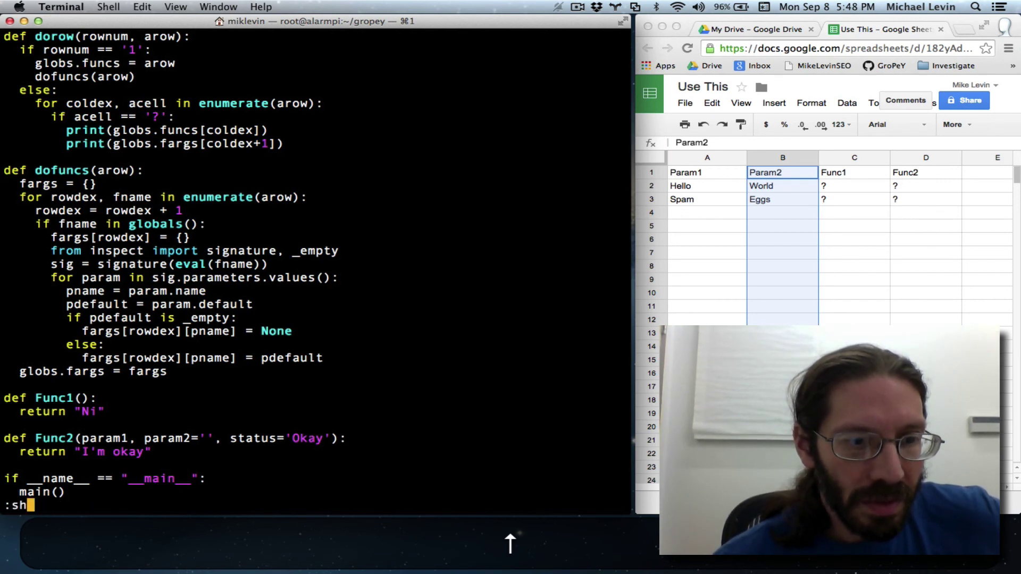
{"action": "key", "text": "Up"}
{"action": "key", "text": "Down"}
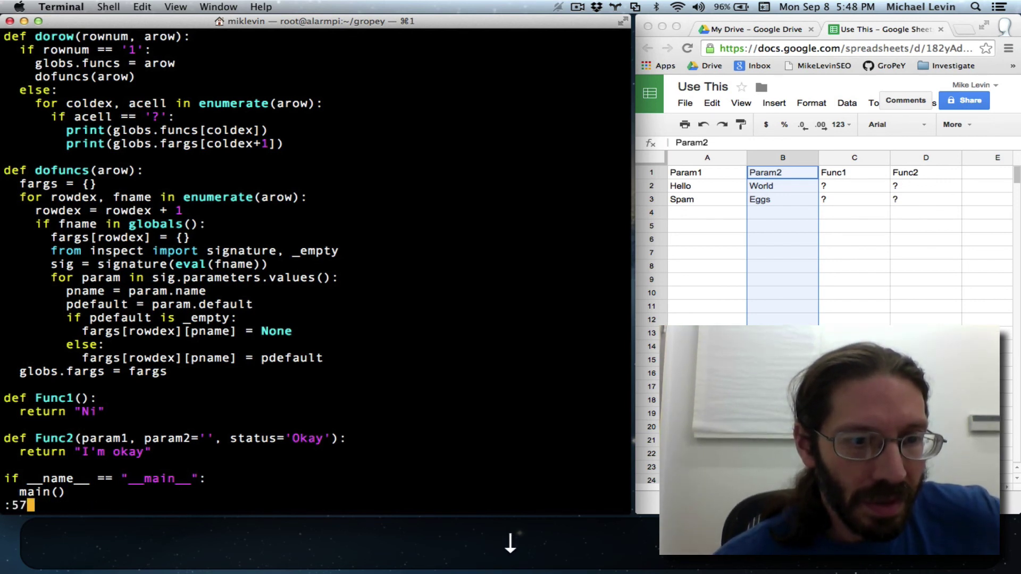
{"action": "key", "text": "Down"}
{"action": "key", "text": "Down"}
{"action": "key", "text": "Down"}
{"action": "key", "text": "Down"}
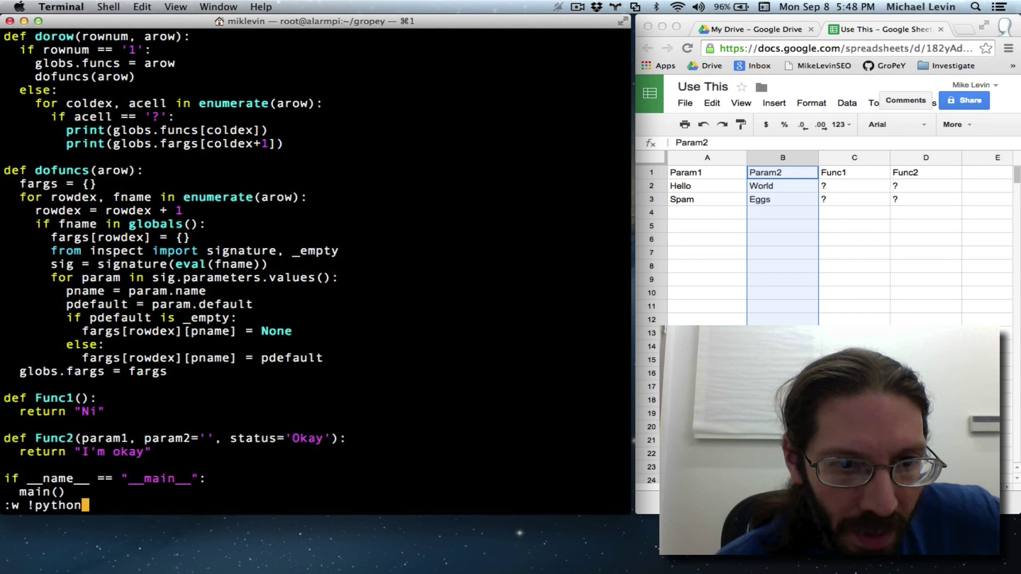
Run gro.py through Python again, repeating Func1 {} and Func2's parameter dicts
{"action": "key", "text": "Return"}
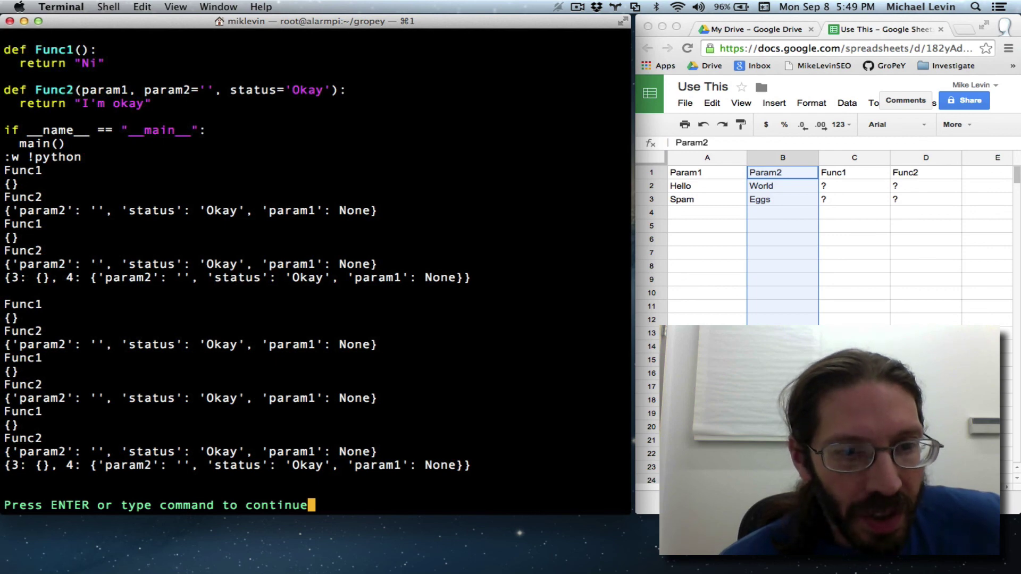
Return to the code, glance at dofuncs' default-value lines, then go to main's print(globs.fargs) line at the top
{"action": "key", "text": "Return"}
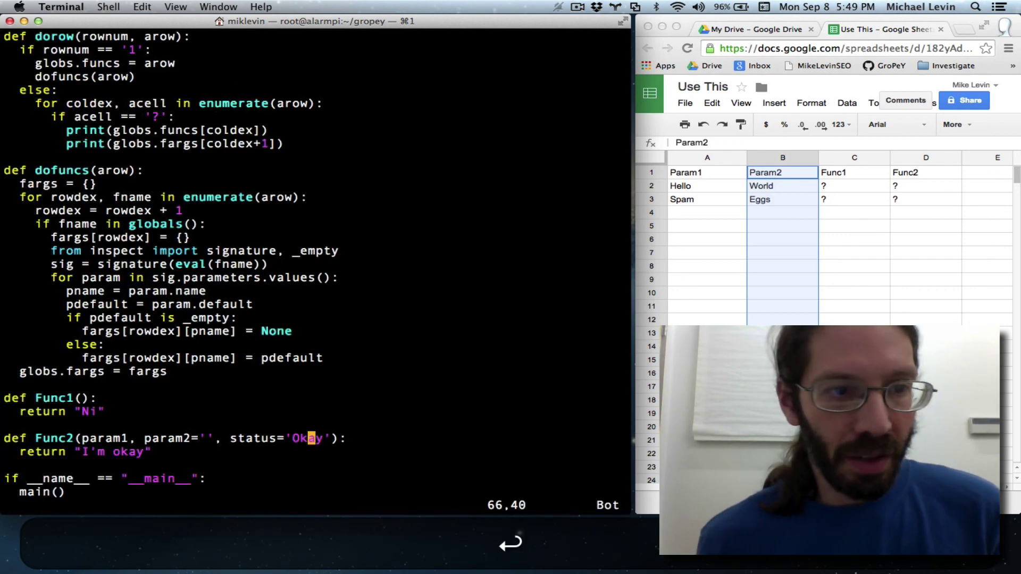
{"action": "key", "text": "Up"}
{"action": "key", "text": "Up"}
{"action": "key", "text": "Up"}
{"action": "key", "text": "Up"}
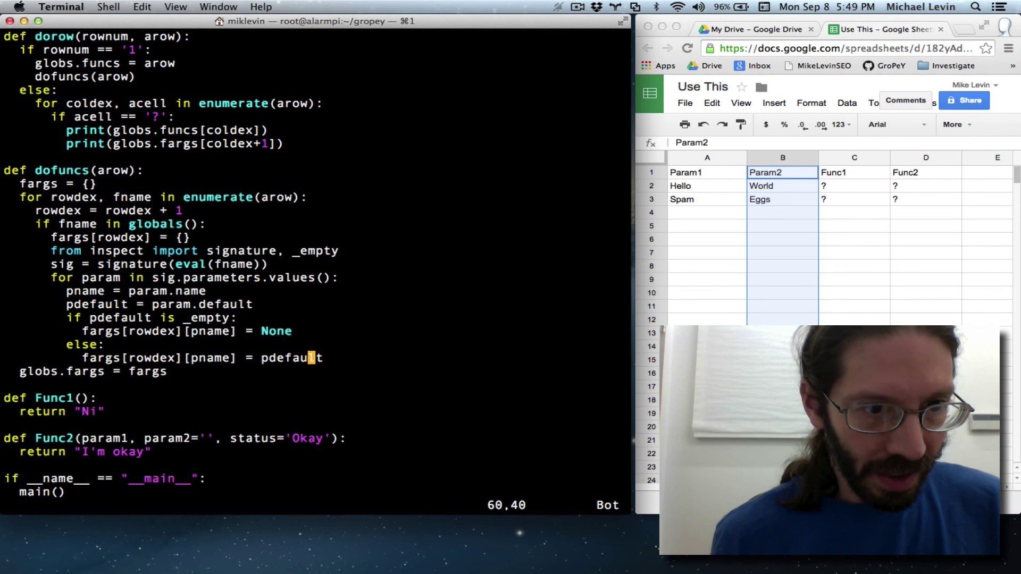
{"action": "key", "text": "Down"}
{"action": "key", "text": "Up"}
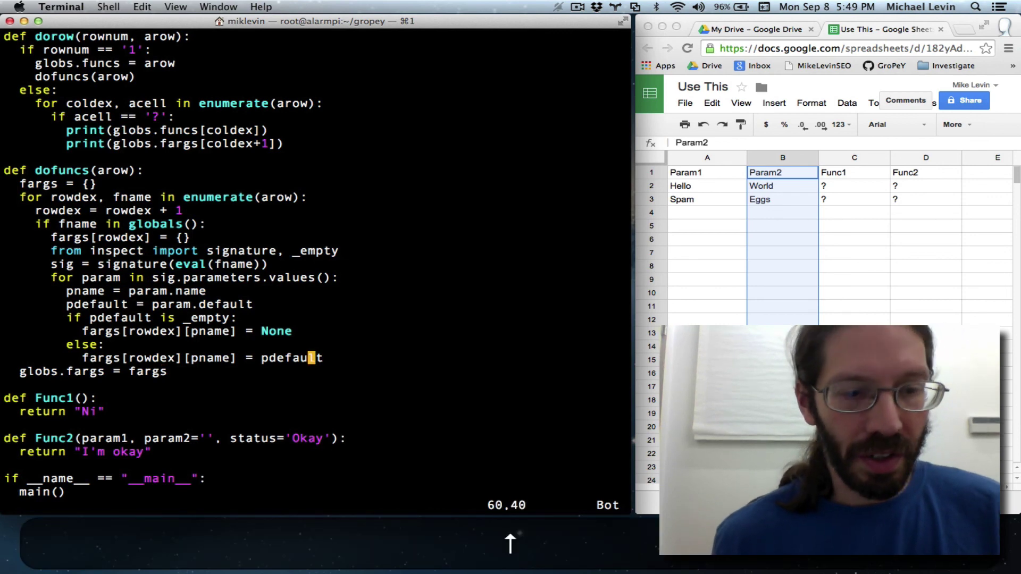
{"action": "key", "text": "Escape"}
{"action": "key", "text": "g"}
{"action": "key", "text": "g"}
{"action": "key", "text": "Down"}
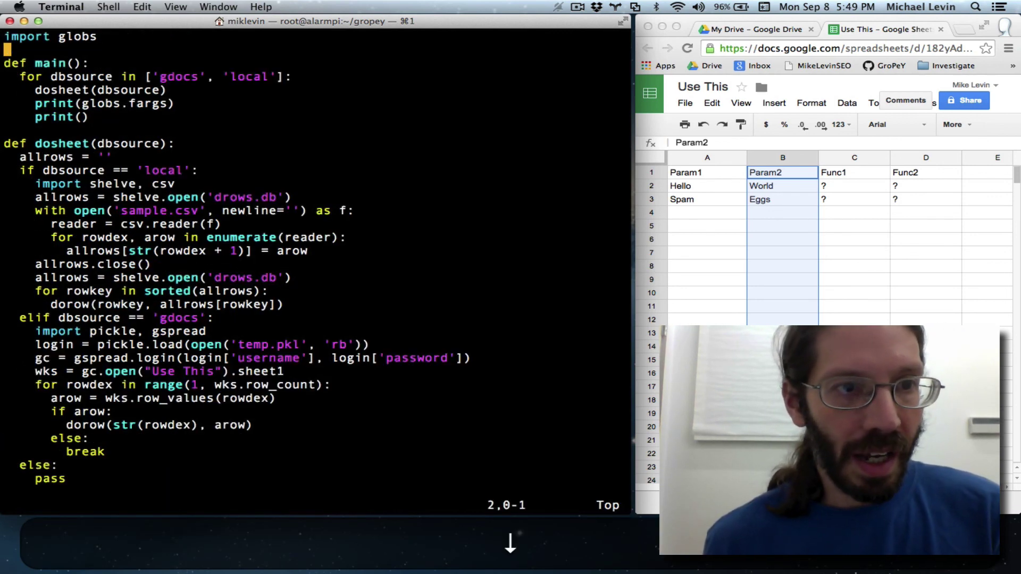
{"action": "key", "text": "Down"}
{"action": "key", "text": "Down"}
{"action": "key", "text": "Down"}
{"action": "key", "text": "Down"}
{"action": "key", "text": "Right"}
{"action": "key", "text": "Right"}
{"action": "key", "text": "Right"}
{"action": "key", "text": "Right"}
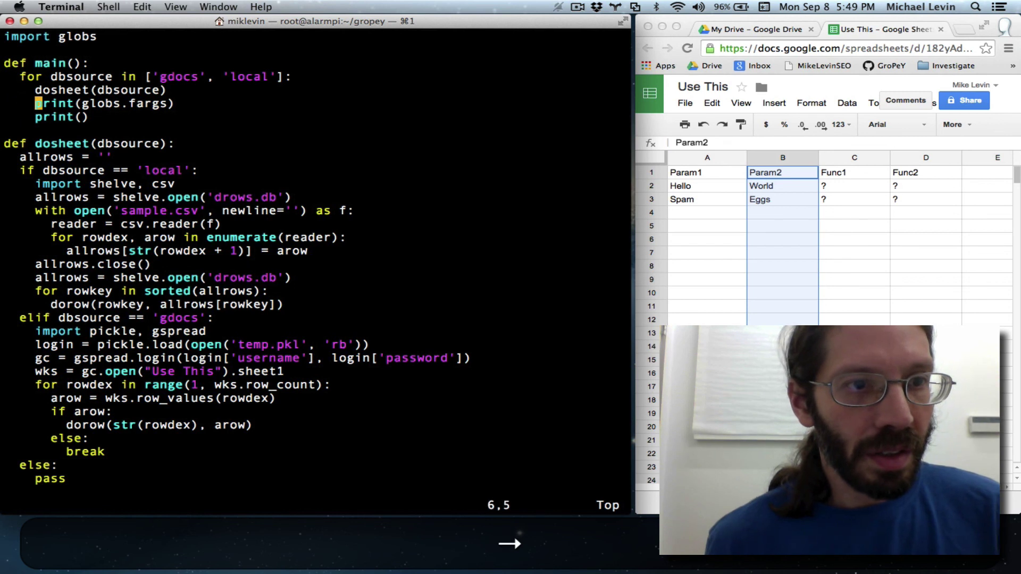
Delete main's print(globs.fargs) line, save gro.py and recall the run command
{"action": "key", "text": "d"}
{"action": "key", "text": "d"}
{"action": "key", "text": "Escape"}
{"action": "type", "text": ":w"}
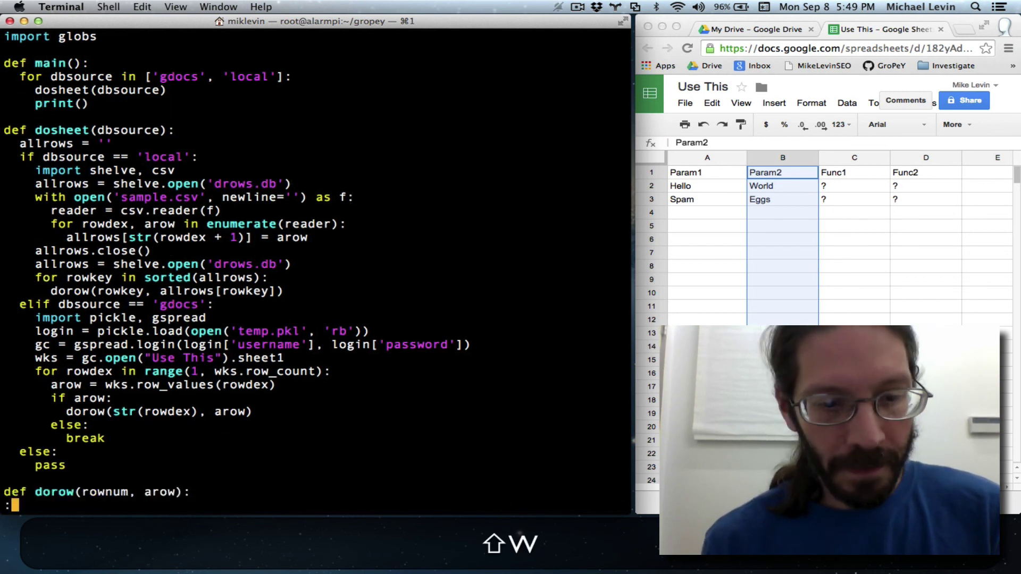
{"action": "key", "text": "Return"}
{"action": "type", "text": ":"}
{"action": "key", "text": "Up"}
{"action": "type", "text": "!python"}
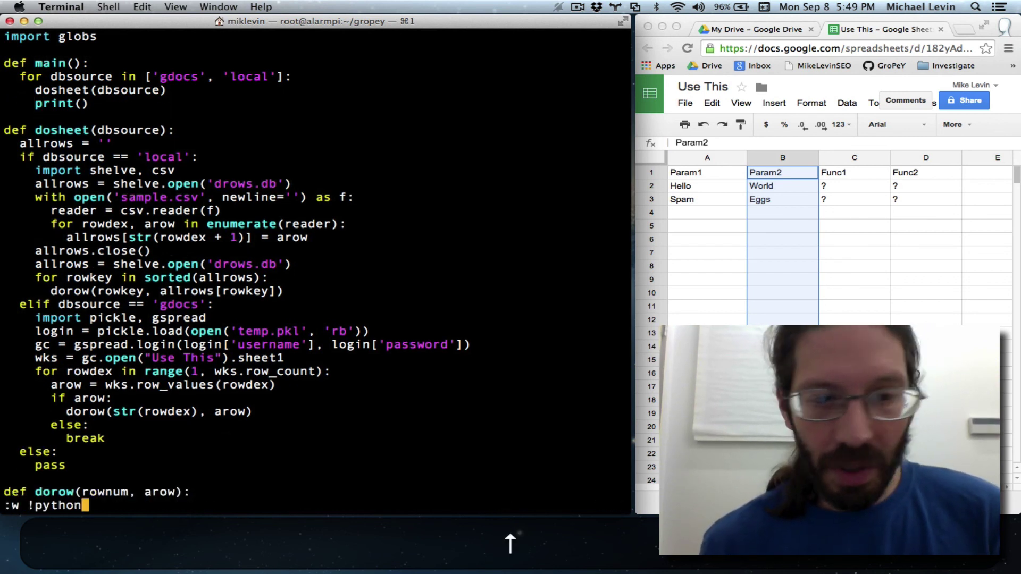
Run gro.py via :w !python and confirm output shows only Func1 {} and Func2's parameter dict per row
{"action": "key", "text": "Return"}
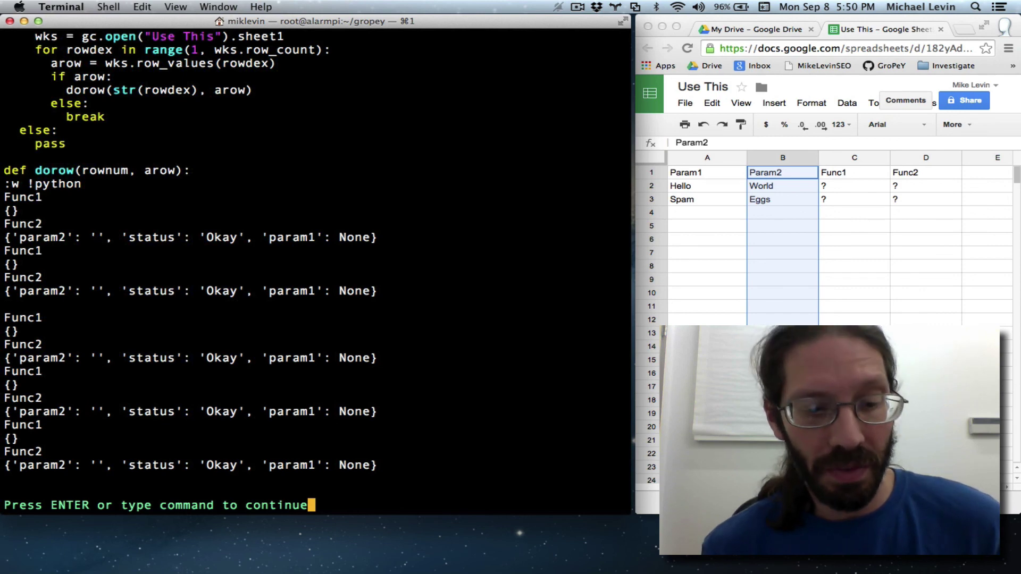
{"action": "key", "text": "alt+shift"}
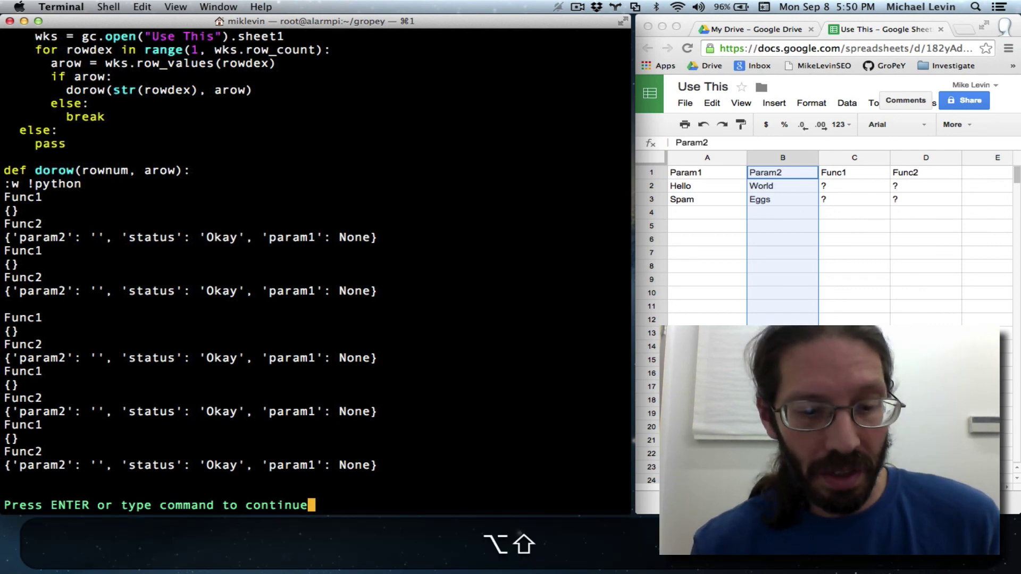